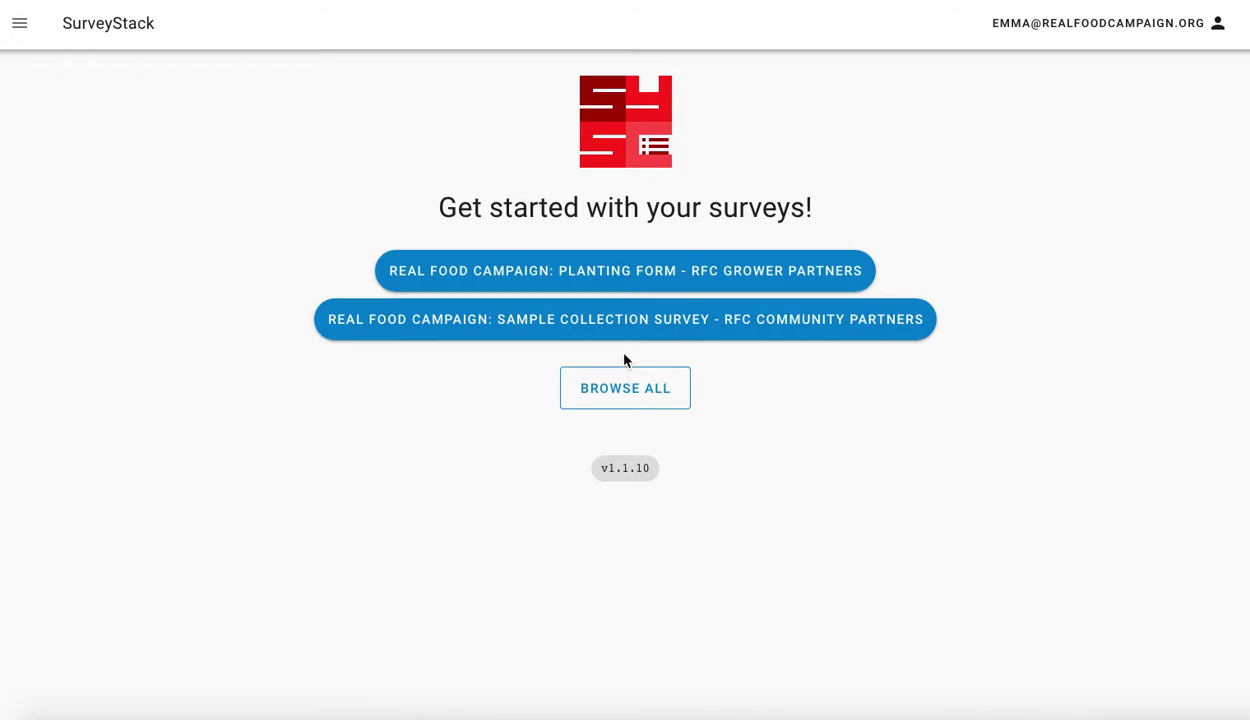
Start the RFC Grower Partners planting form and set crop management to Diversified Vegetables / Home / Community Garden.
{"action": "left_click", "coordinate": [628, 276]}
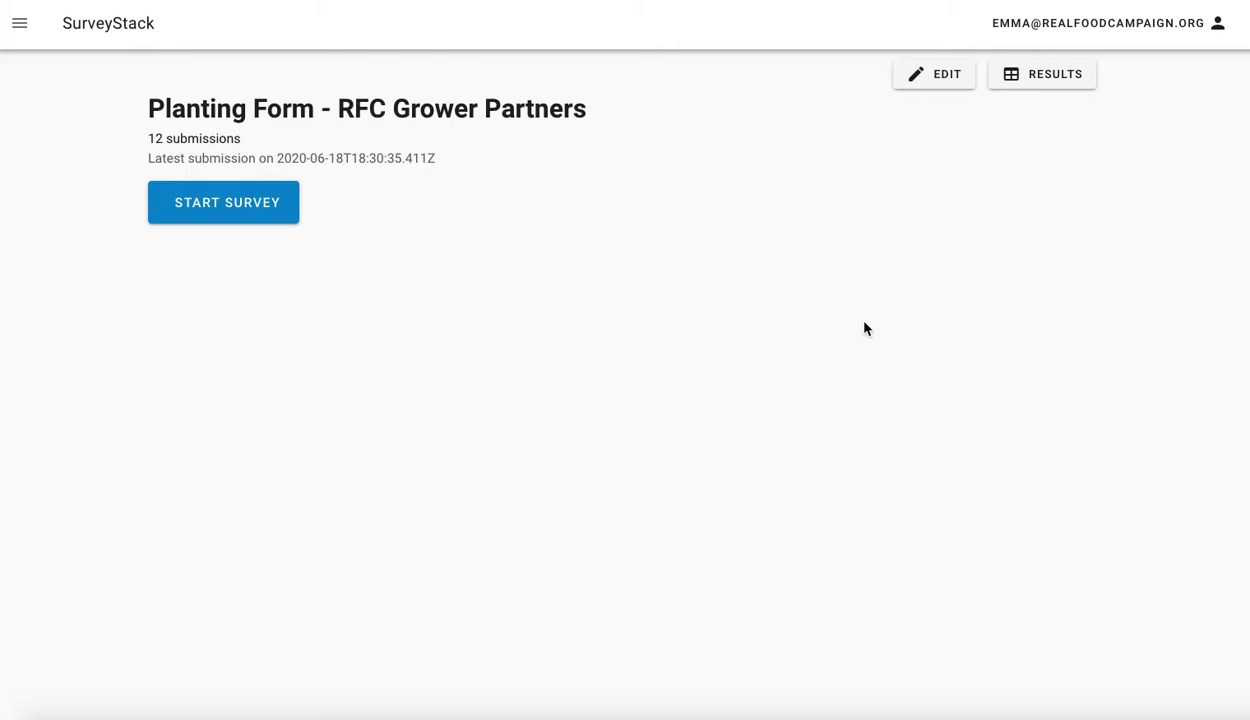
{"action": "left_click", "coordinate": [222, 204]}
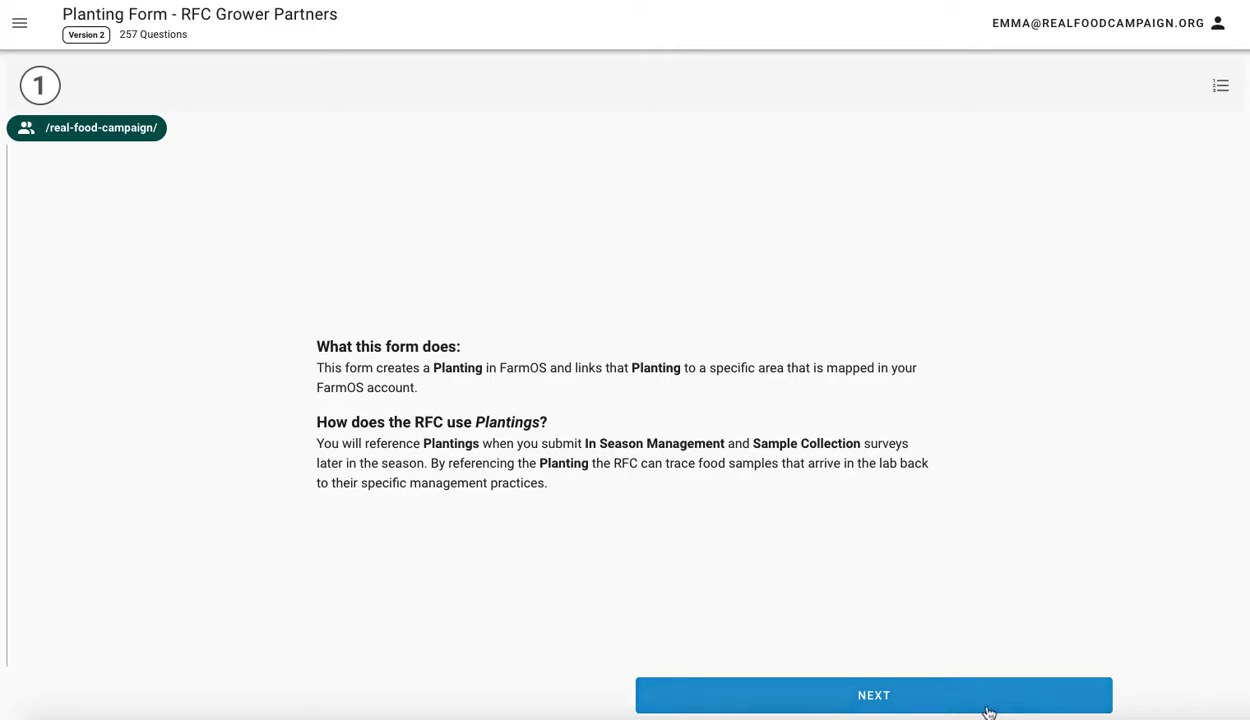
{"action": "left_click", "coordinate": [901, 708]}
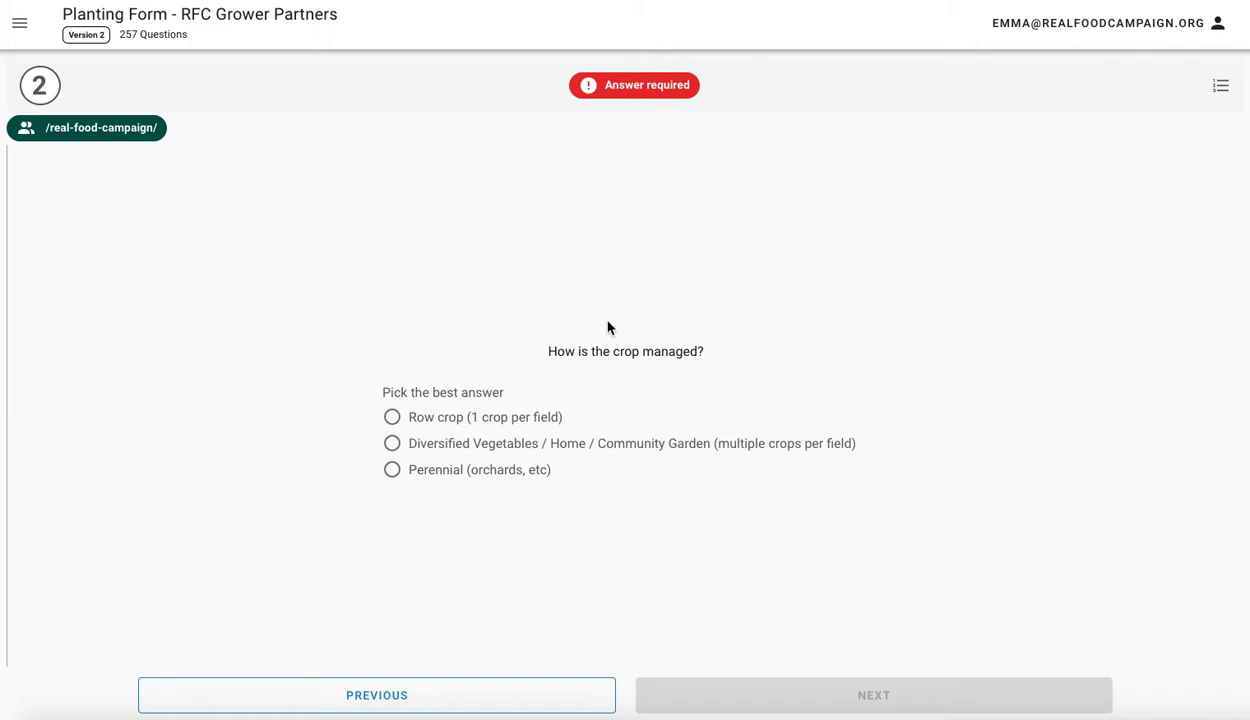
{"action": "left_click", "coordinate": [392, 446]}
{"action": "left_click", "coordinate": [868, 696]}
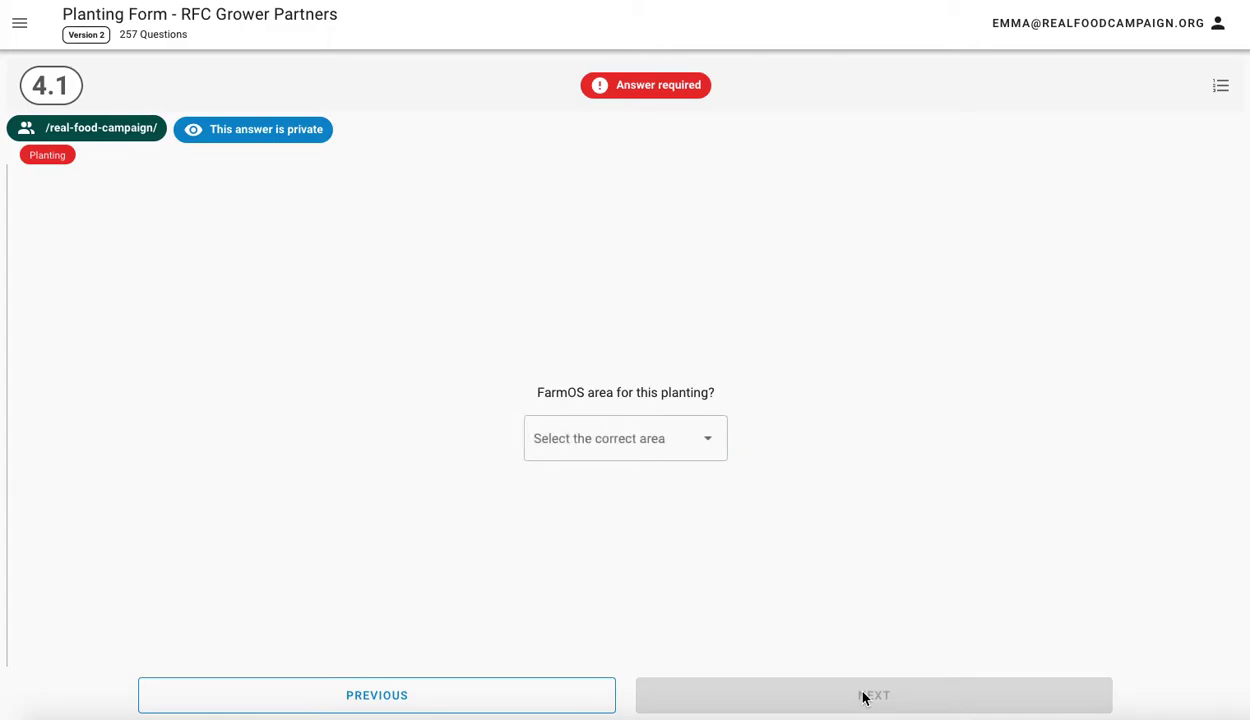
Choose Quad A Bed 35 as the FarmOS area for this planting and continue.
{"action": "left_click", "coordinate": [711, 442]}
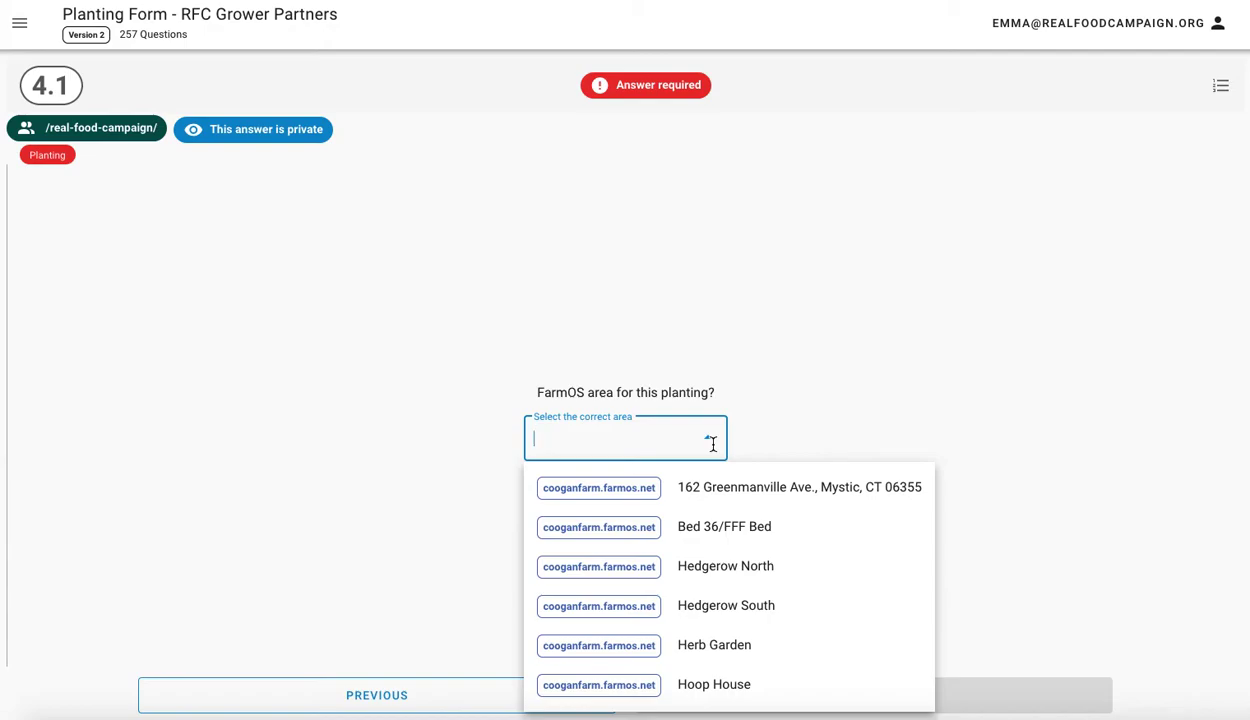
{"action": "scroll", "coordinate": [711, 550], "scroll_direction": "down", "scroll_amount": 5}
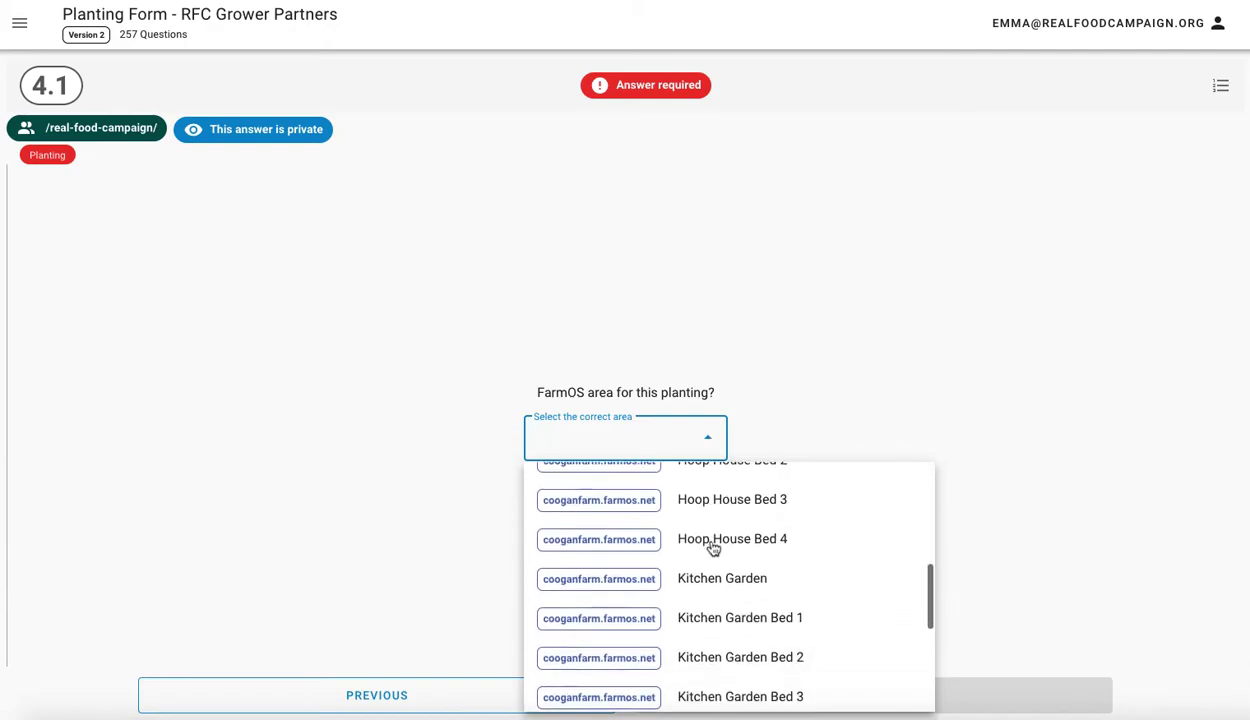
{"action": "scroll", "coordinate": [711, 548], "scroll_direction": "down", "scroll_amount": 3}
{"action": "scroll", "coordinate": [711, 548], "scroll_direction": "up", "scroll_amount": 3}
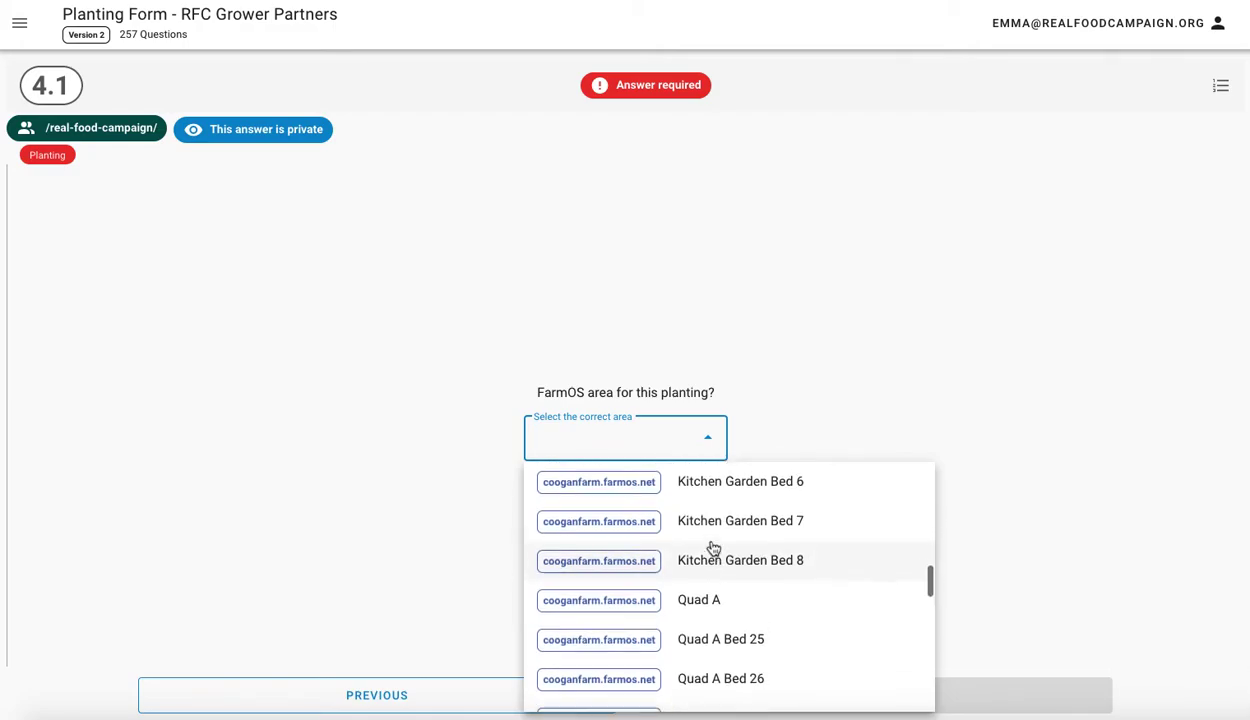
{"action": "scroll", "coordinate": [712, 548], "scroll_direction": "down", "scroll_amount": 6}
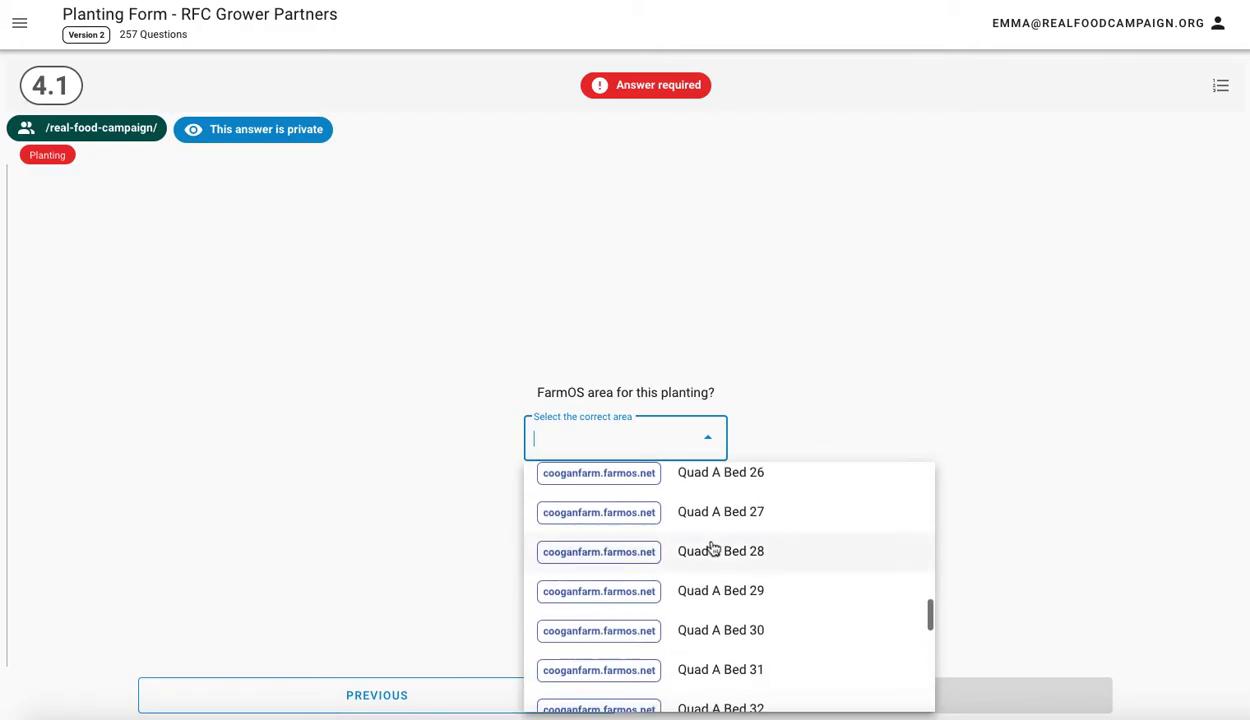
{"action": "scroll", "coordinate": [712, 548], "scroll_direction": "down", "scroll_amount": 5}
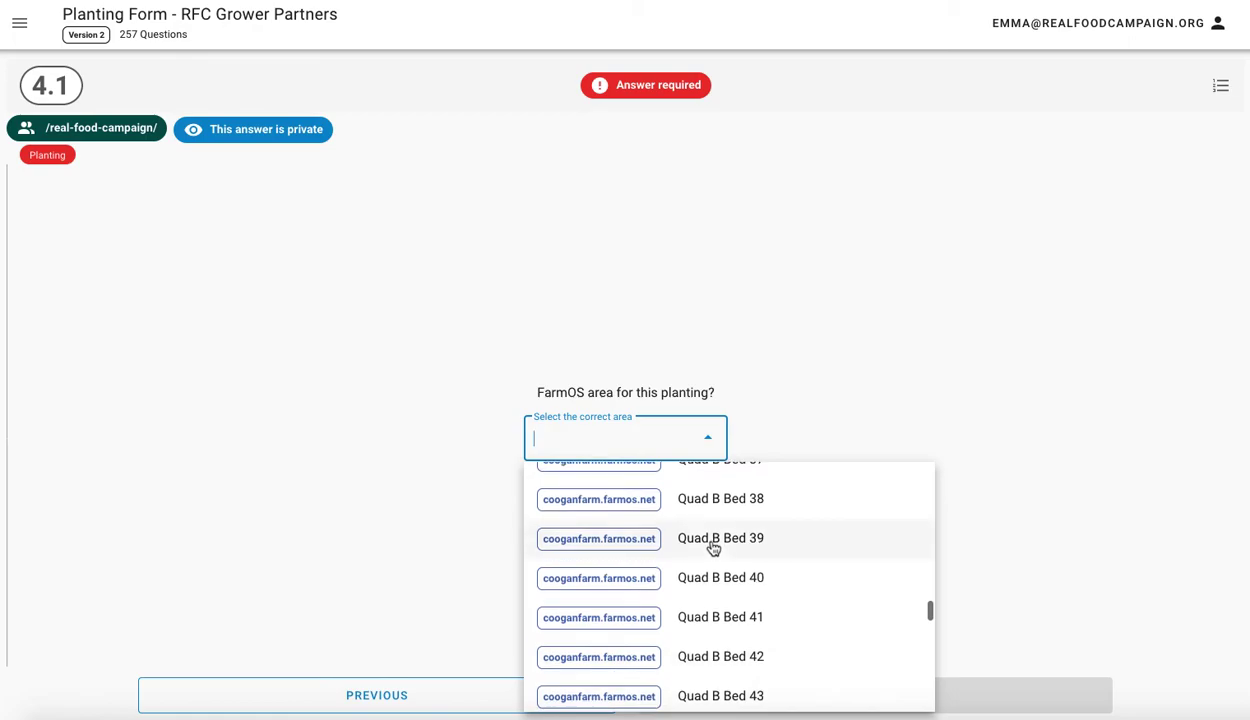
{"action": "scroll", "coordinate": [712, 548], "scroll_direction": "down", "scroll_amount": 6}
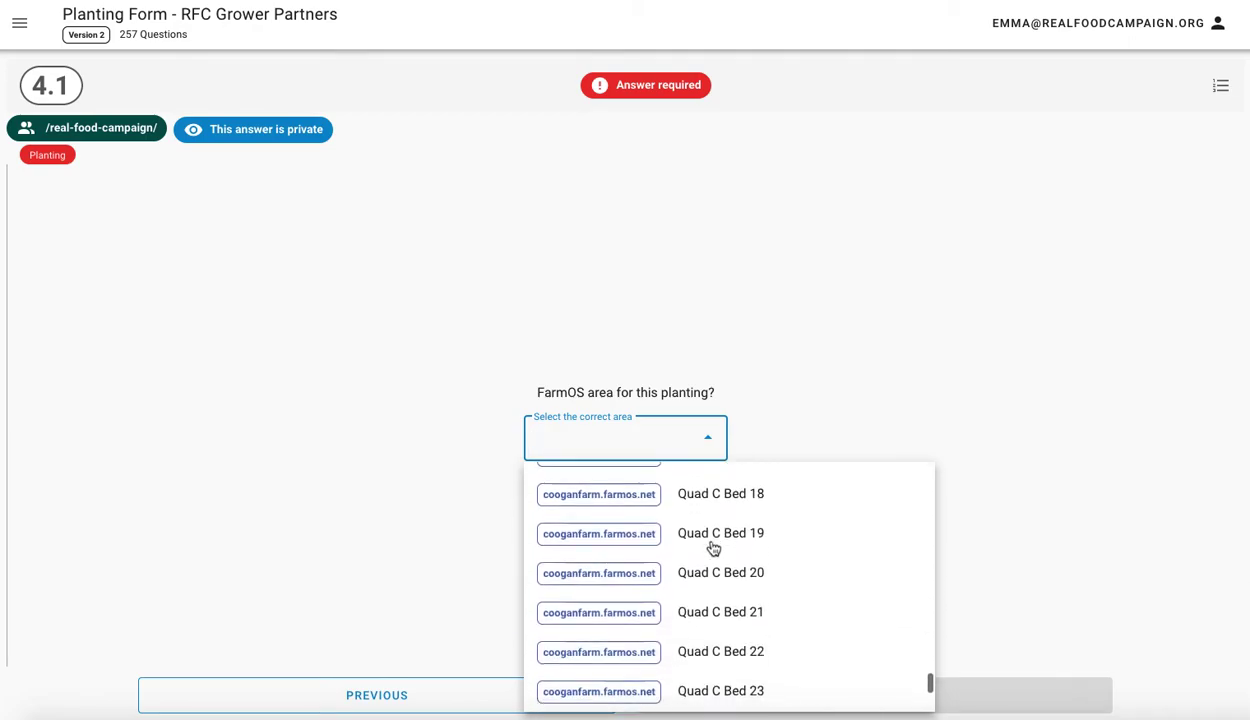
{"action": "scroll", "coordinate": [712, 548], "scroll_direction": "down", "scroll_amount": 3}
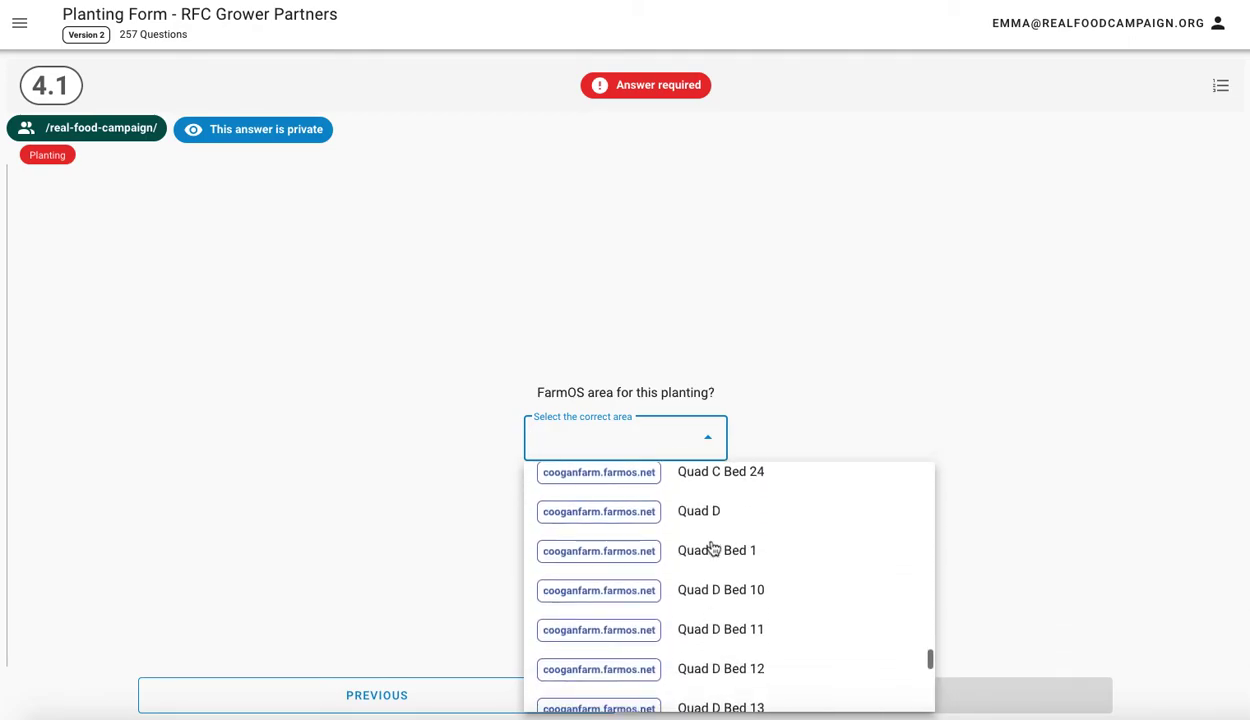
{"action": "scroll", "coordinate": [712, 548], "scroll_direction": "down", "scroll_amount": 6}
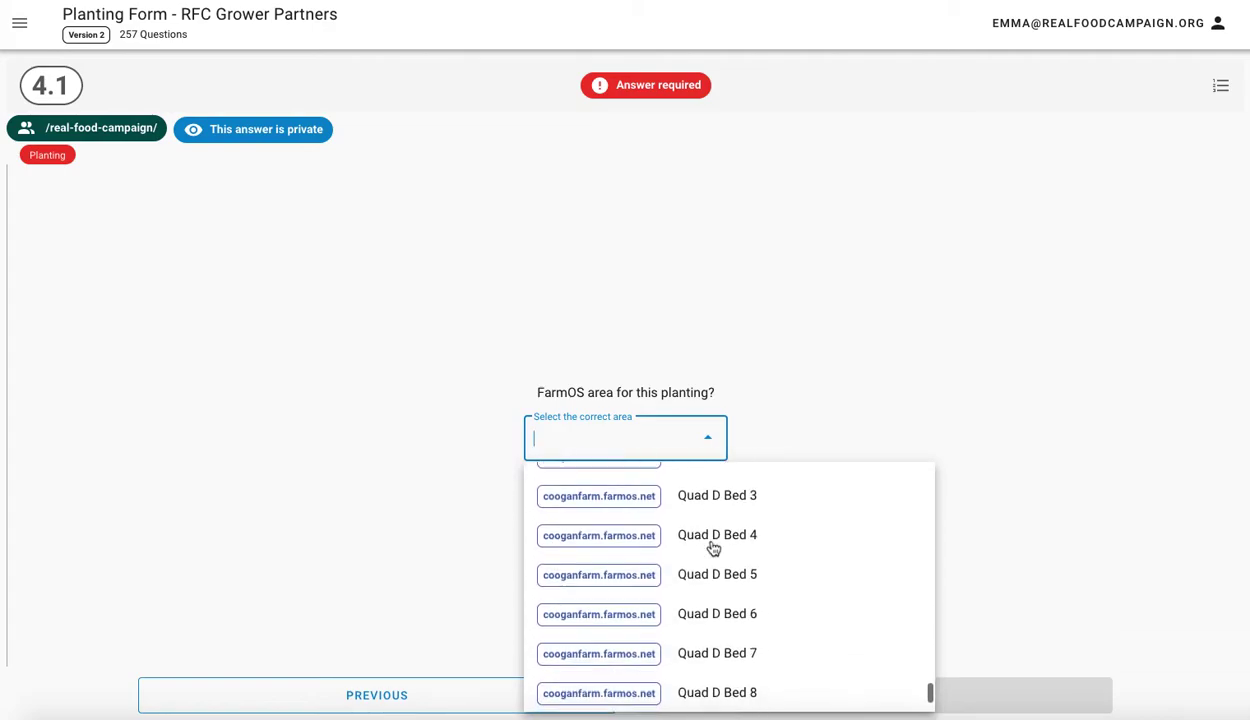
{"action": "scroll", "coordinate": [712, 548], "scroll_direction": "up", "scroll_amount": 12}
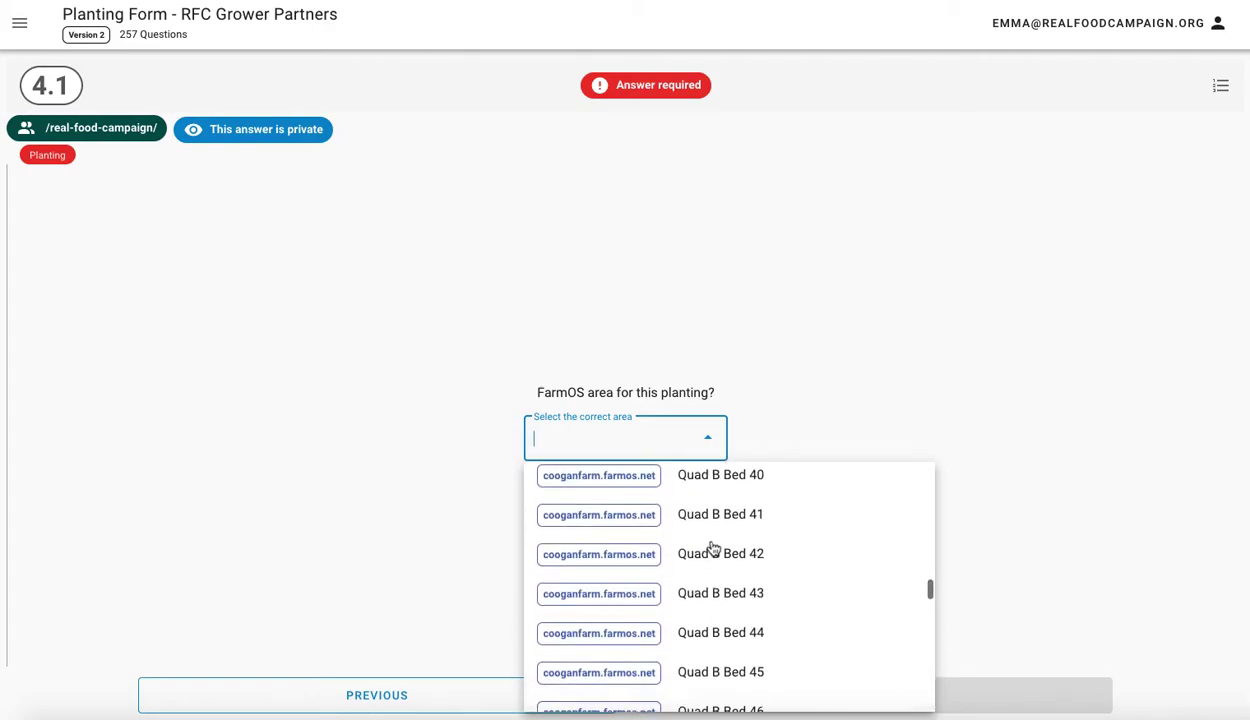
{"action": "scroll", "coordinate": [712, 548], "scroll_direction": "up", "scroll_amount": 2}
{"action": "scroll", "coordinate": [712, 548], "scroll_direction": "down", "scroll_amount": 2}
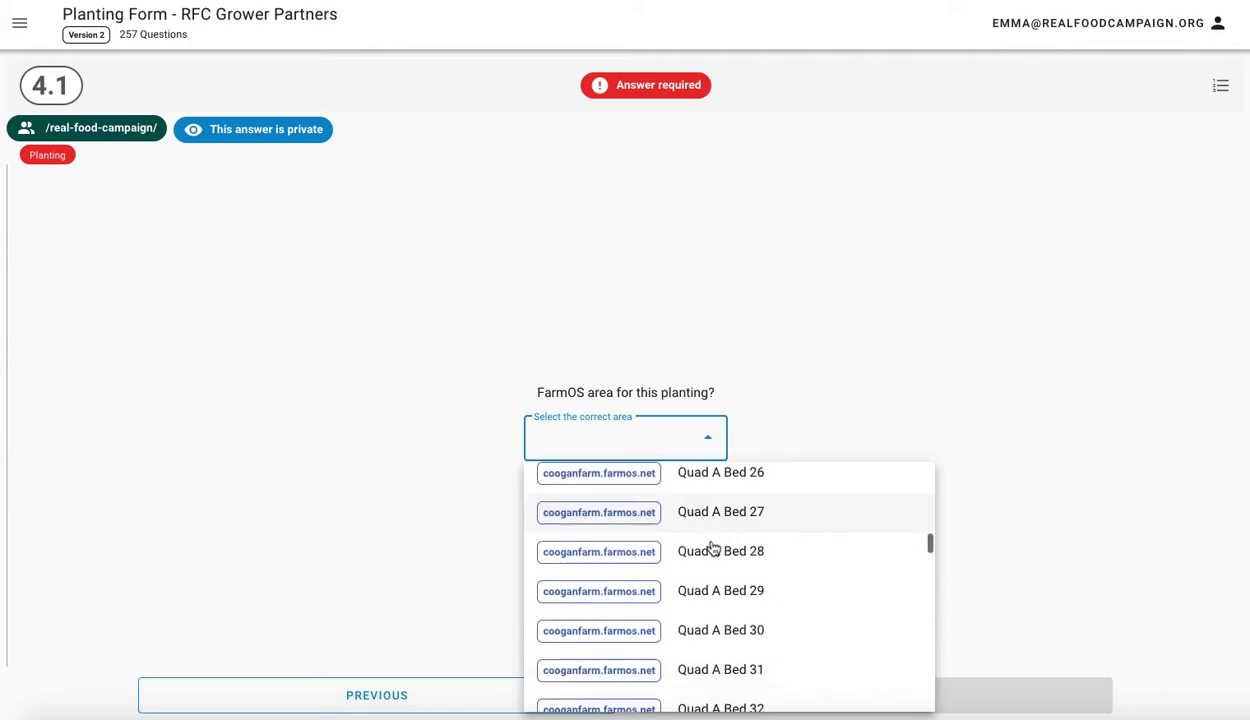
{"action": "scroll", "coordinate": [713, 548], "scroll_direction": "down", "scroll_amount": 1}
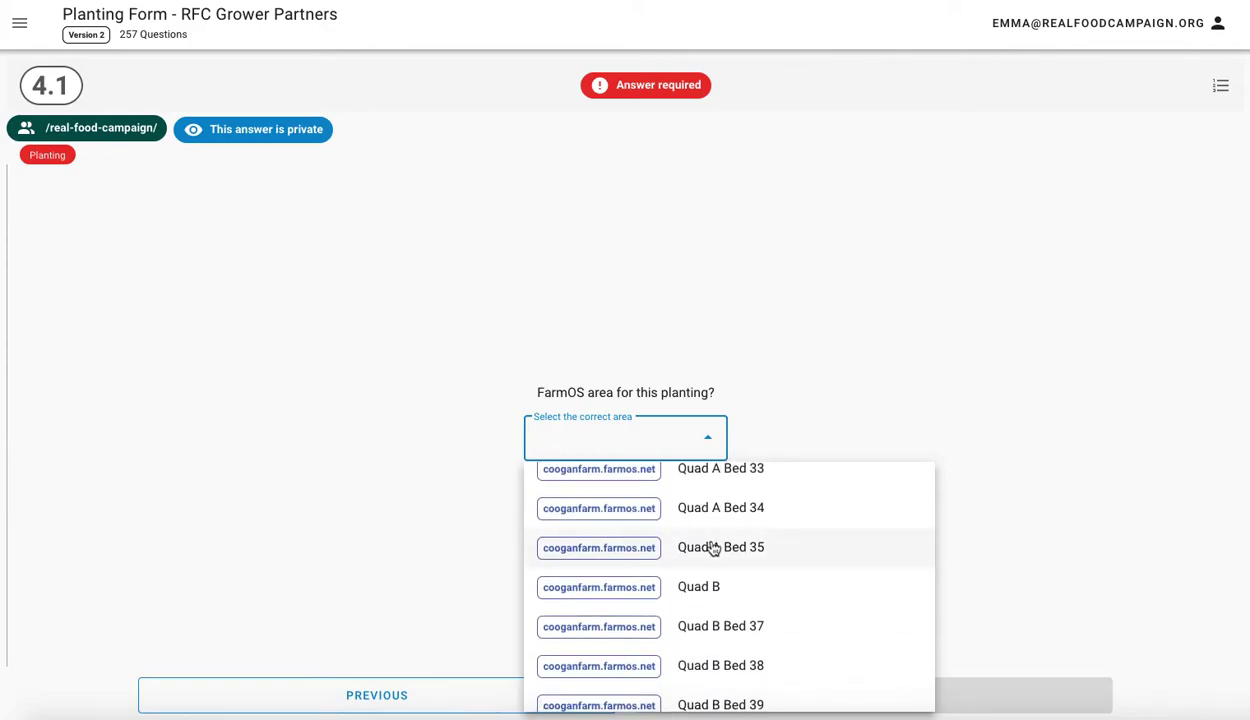
{"action": "left_click", "coordinate": [713, 548]}
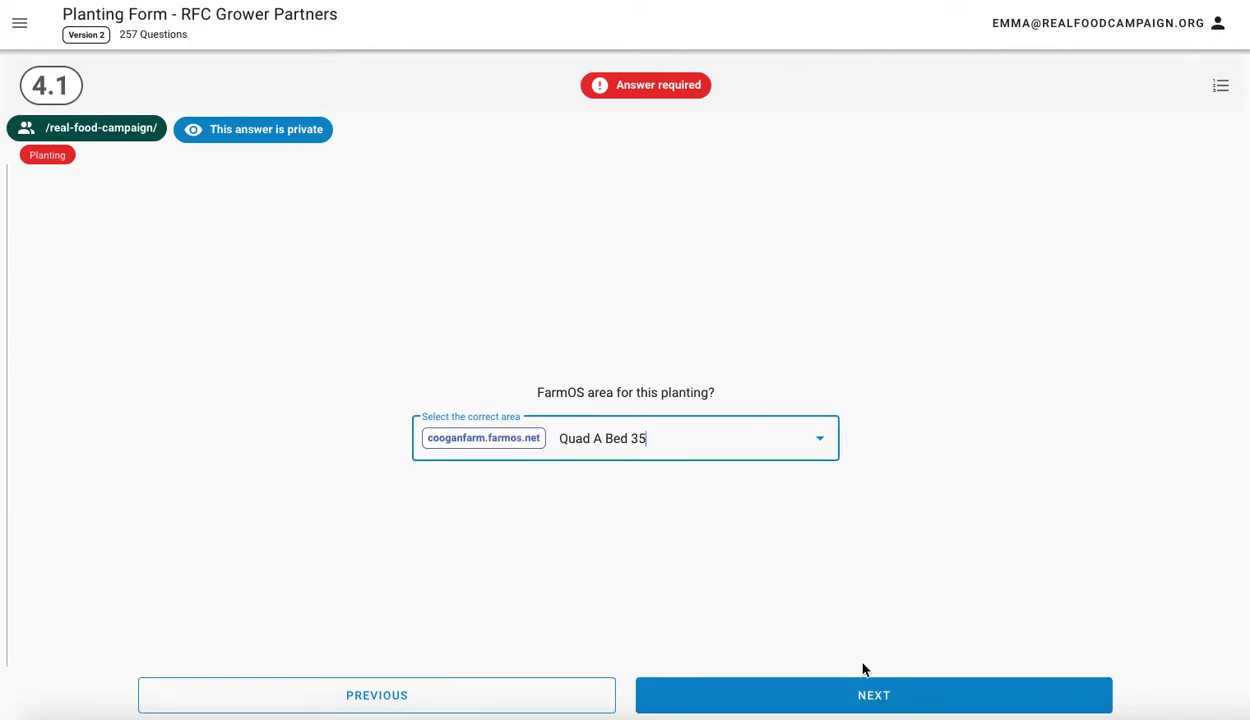
{"action": "left_click", "coordinate": [832, 697]}
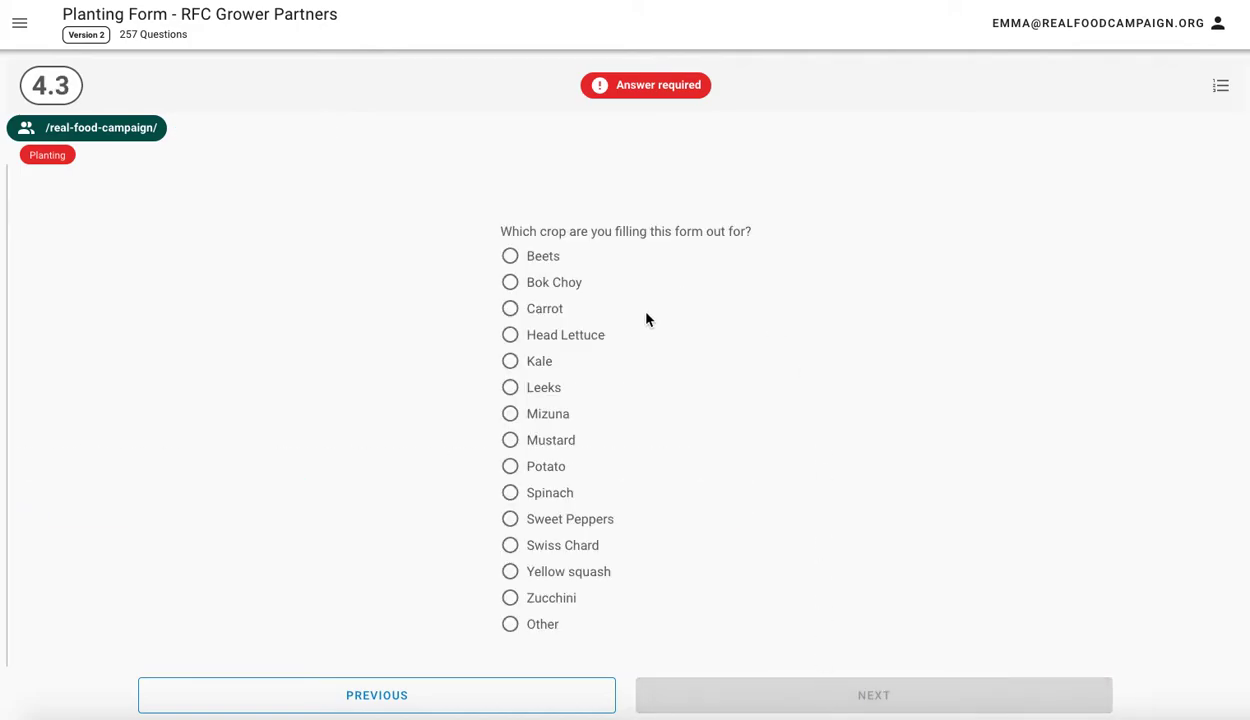
Record Swiss Chard as the crop and answer the transplant question with "No - I direct seeded in field".
{"action": "left_click", "coordinate": [510, 546]}
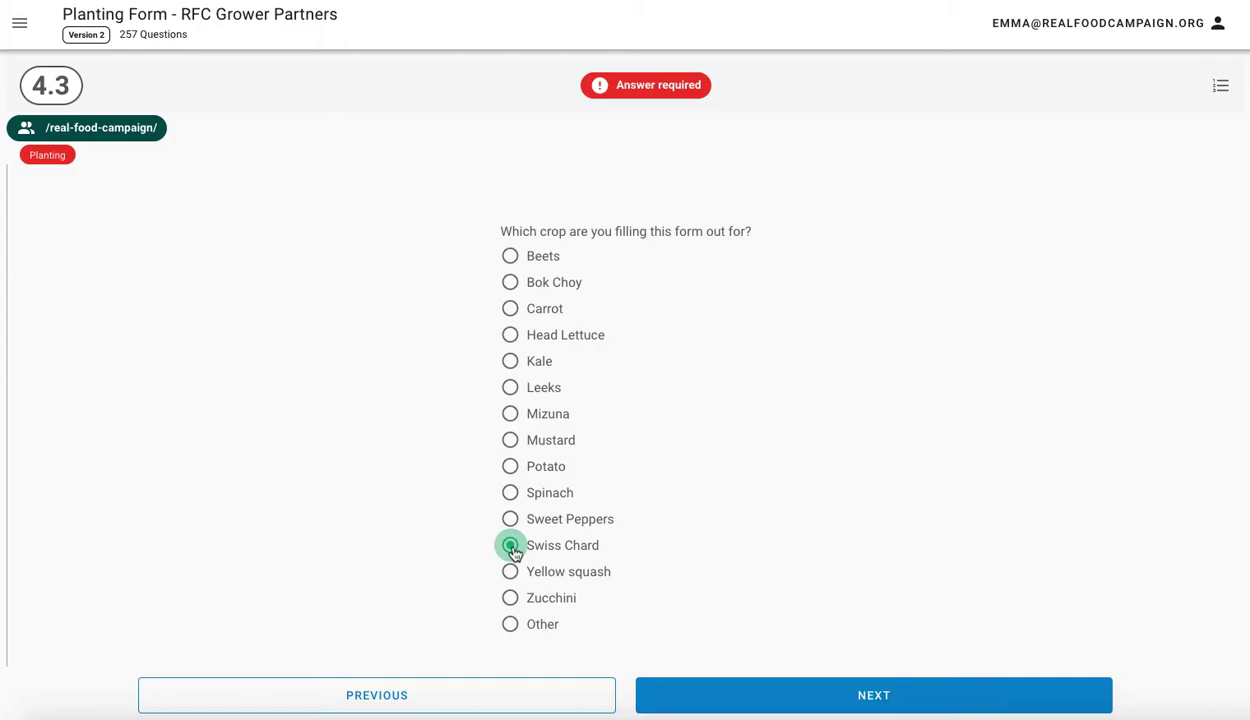
{"action": "left_click", "coordinate": [807, 704]}
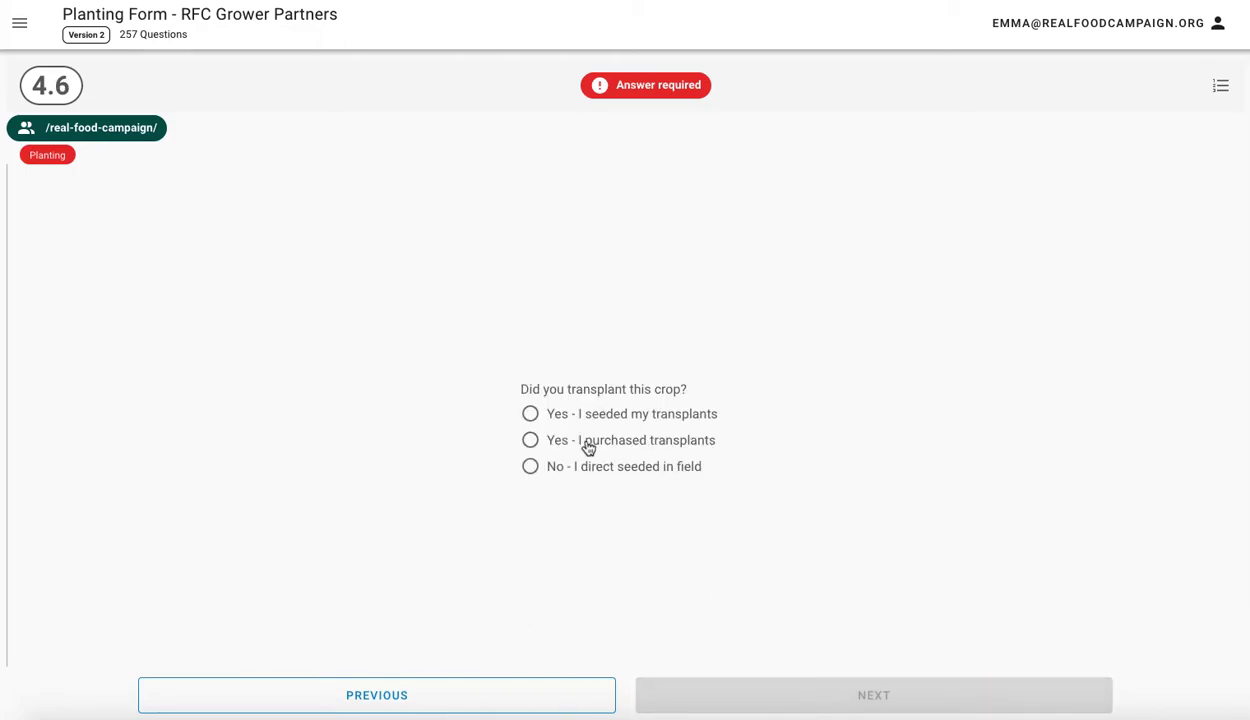
{"action": "left_click", "coordinate": [532, 470]}
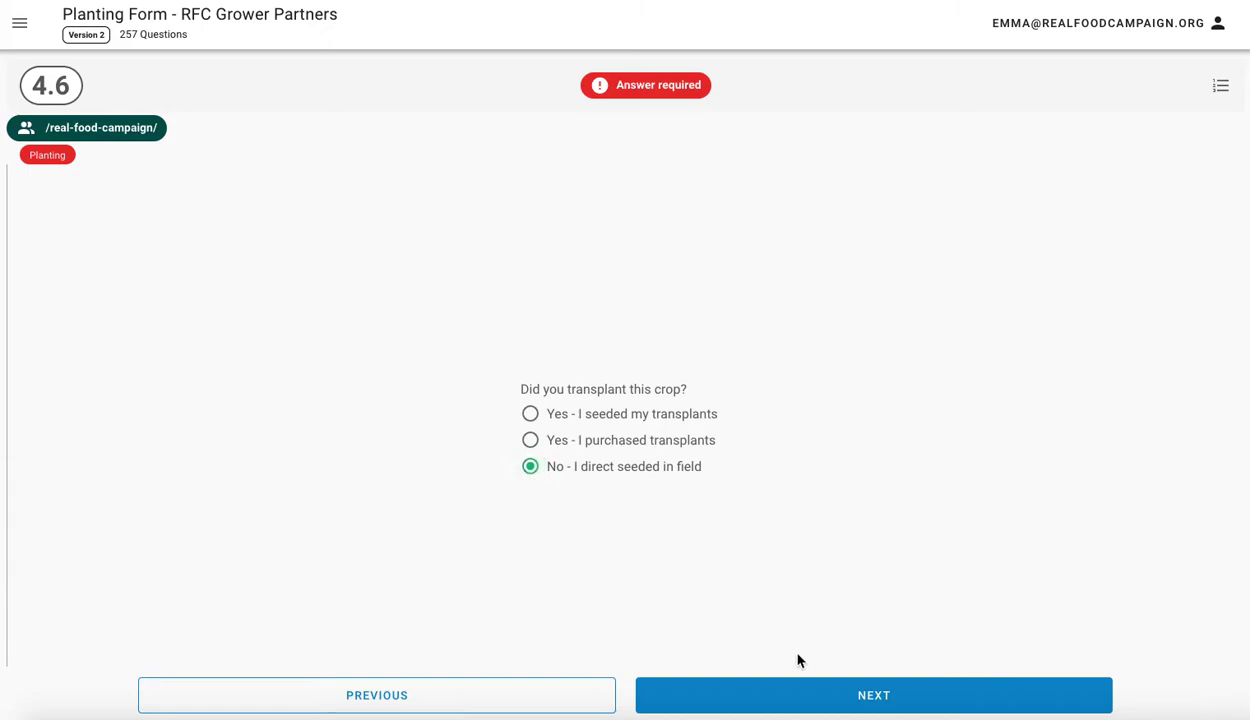
{"action": "left_click", "coordinate": [877, 707]}
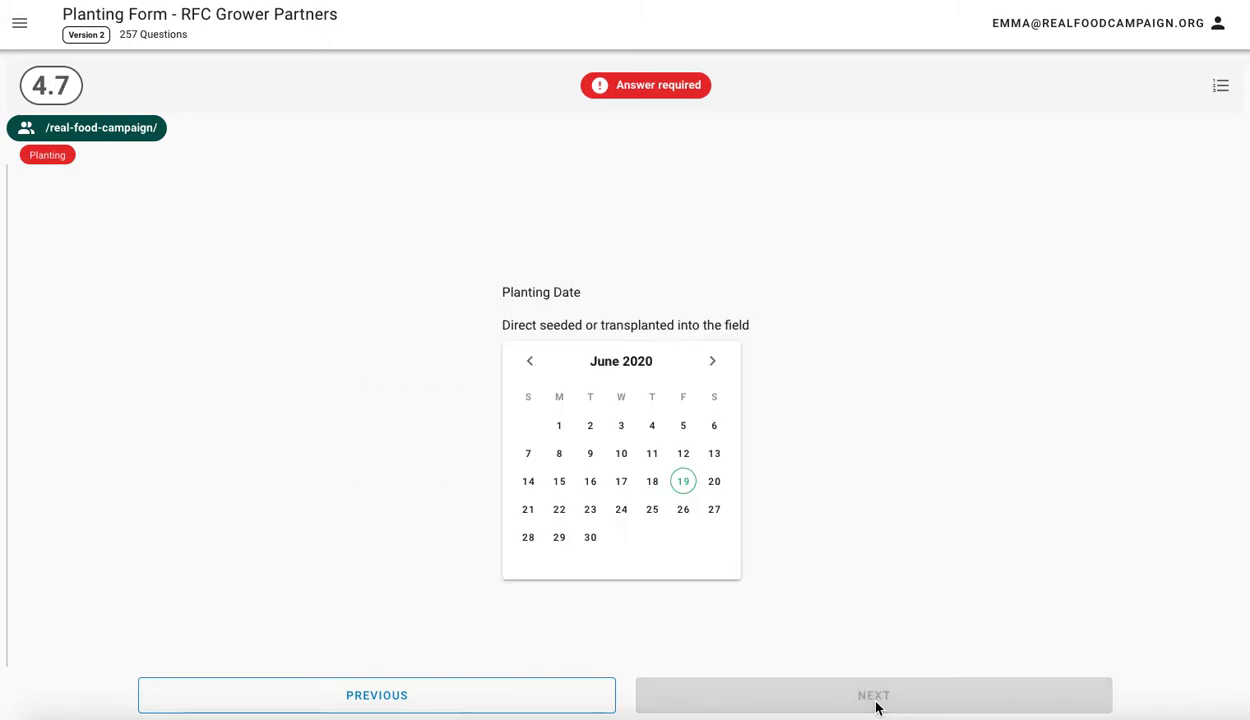
Set the planting date to May 12, 2020 and continue.
{"action": "left_click", "coordinate": [533, 364]}
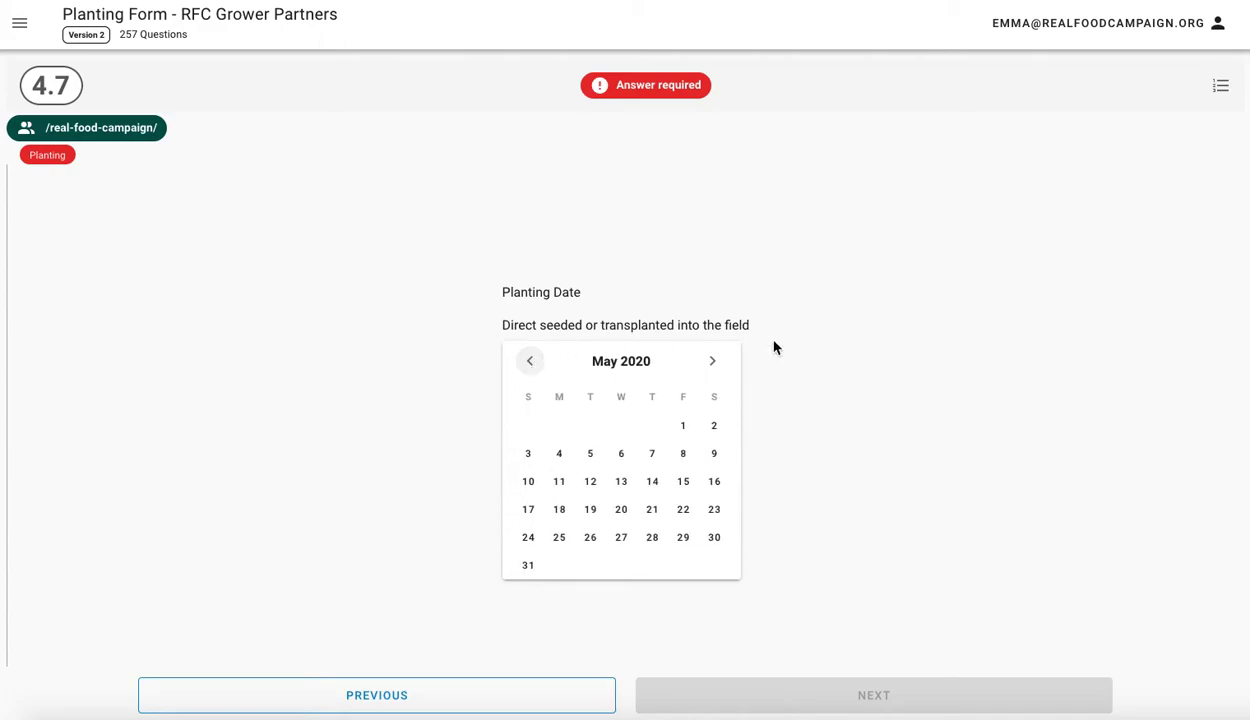
{"action": "left_click", "coordinate": [591, 485]}
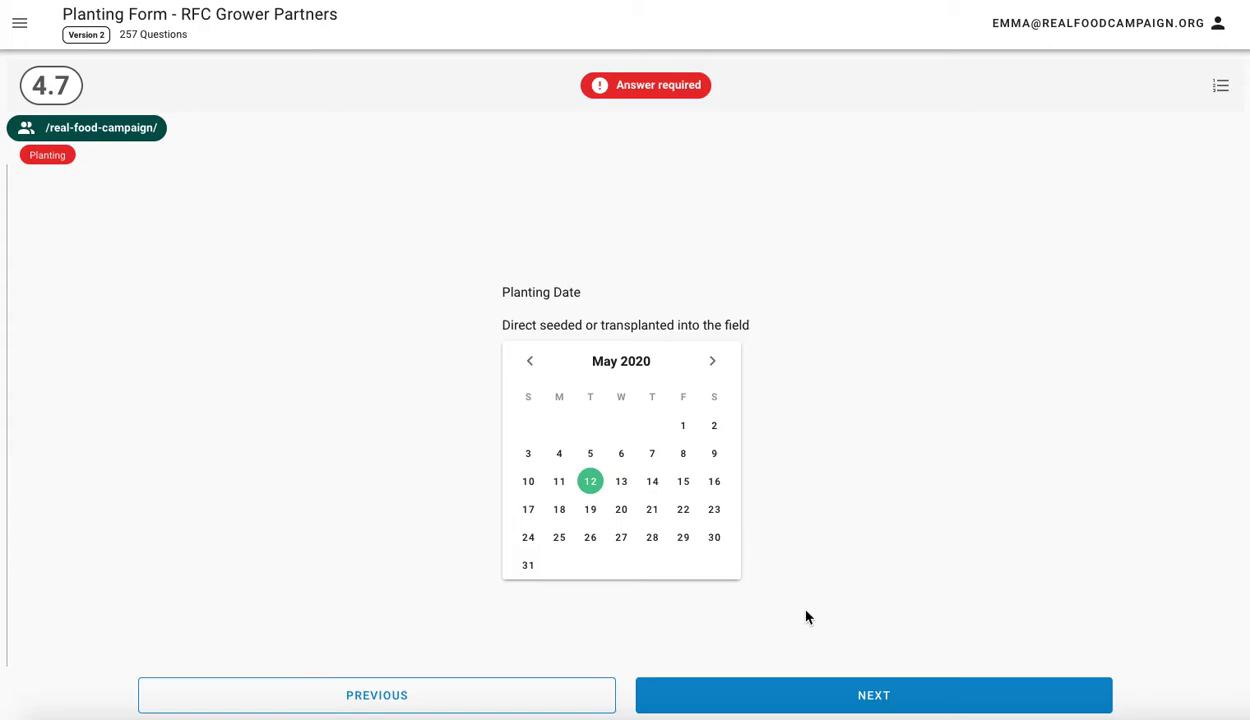
{"action": "left_click", "coordinate": [853, 688]}
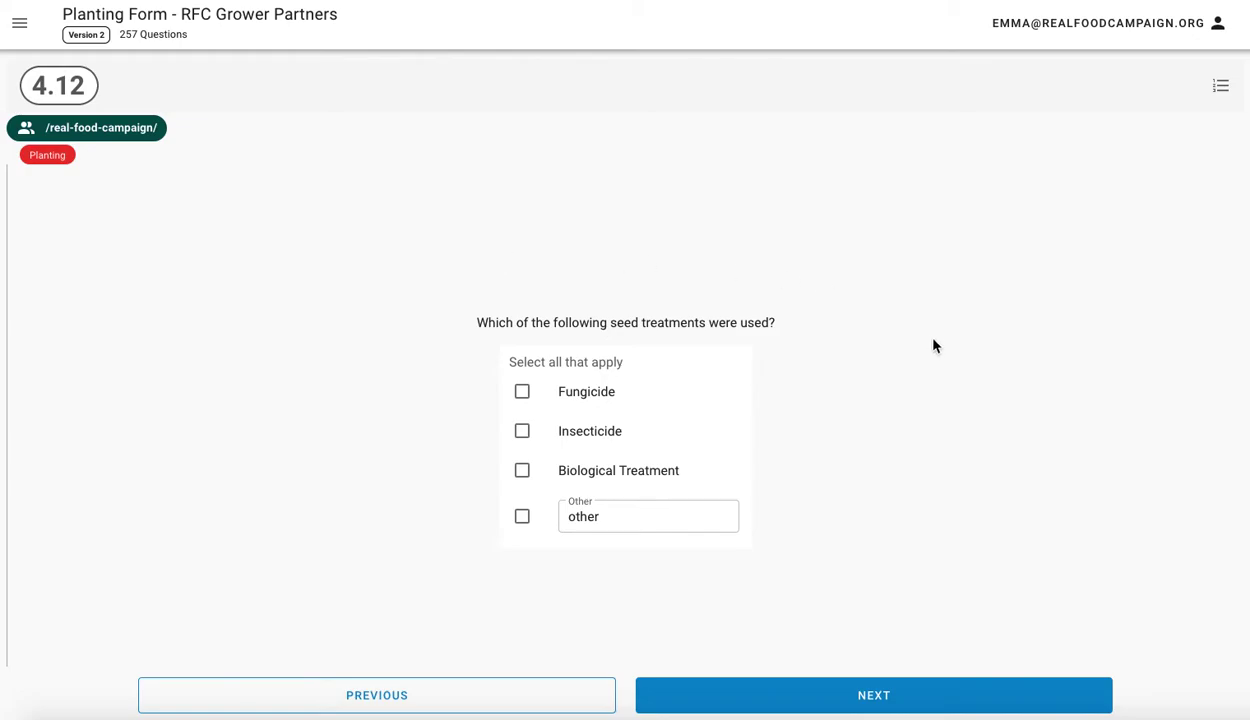
Record Biological Treatment as the seed treatment used and name it BioCoat Gold.
{"action": "left_click", "coordinate": [522, 472]}
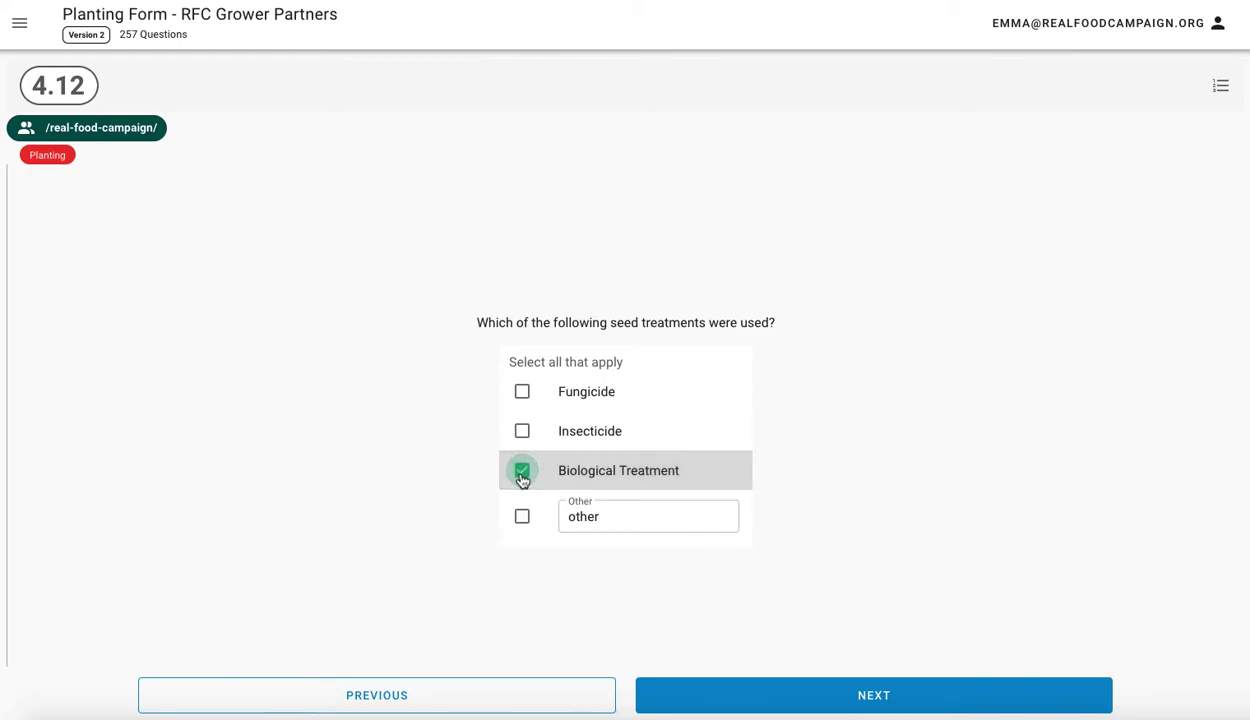
{"action": "left_click", "coordinate": [876, 696]}
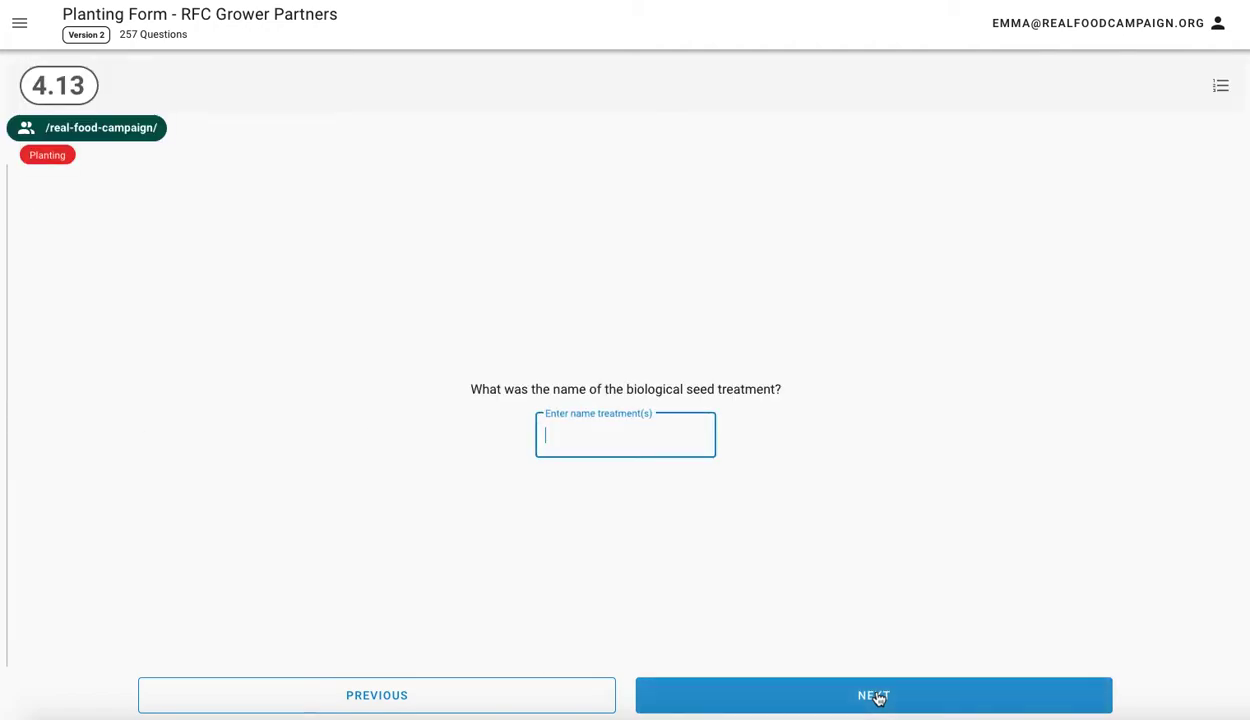
{"action": "type", "text": "BioCoat Gold"}
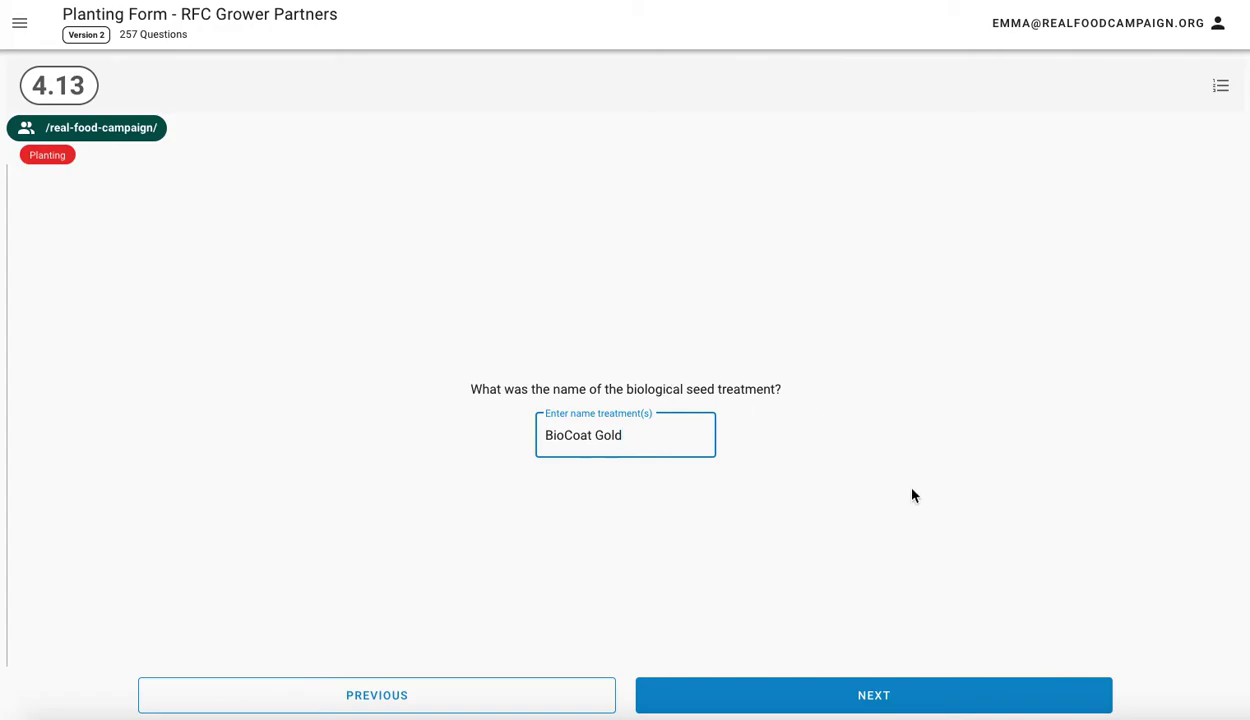
{"action": "left_click", "coordinate": [850, 697]}
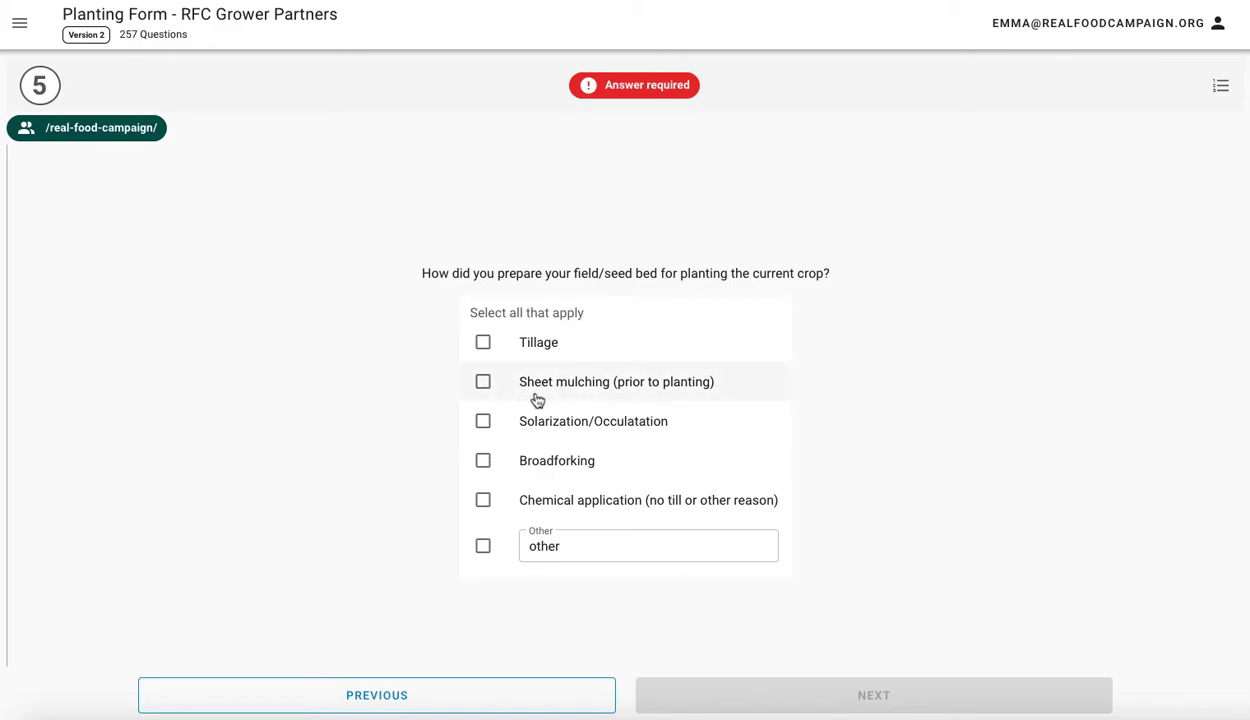
Mark "Sheet mulching (prior to planting)" as the field/seed bed preparation method.
{"action": "left_click", "coordinate": [484, 392]}
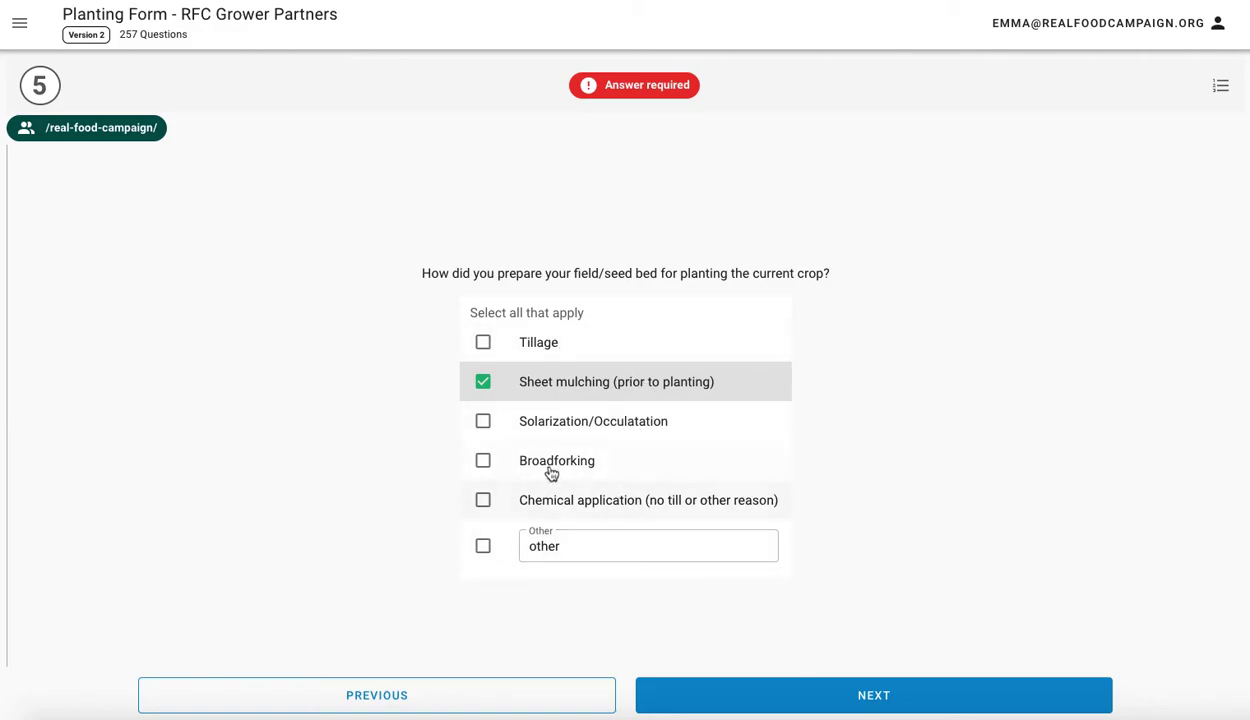
{"action": "left_click", "coordinate": [486, 464]}
{"action": "left_click", "coordinate": [483, 500]}
{"action": "left_click", "coordinate": [484, 501]}
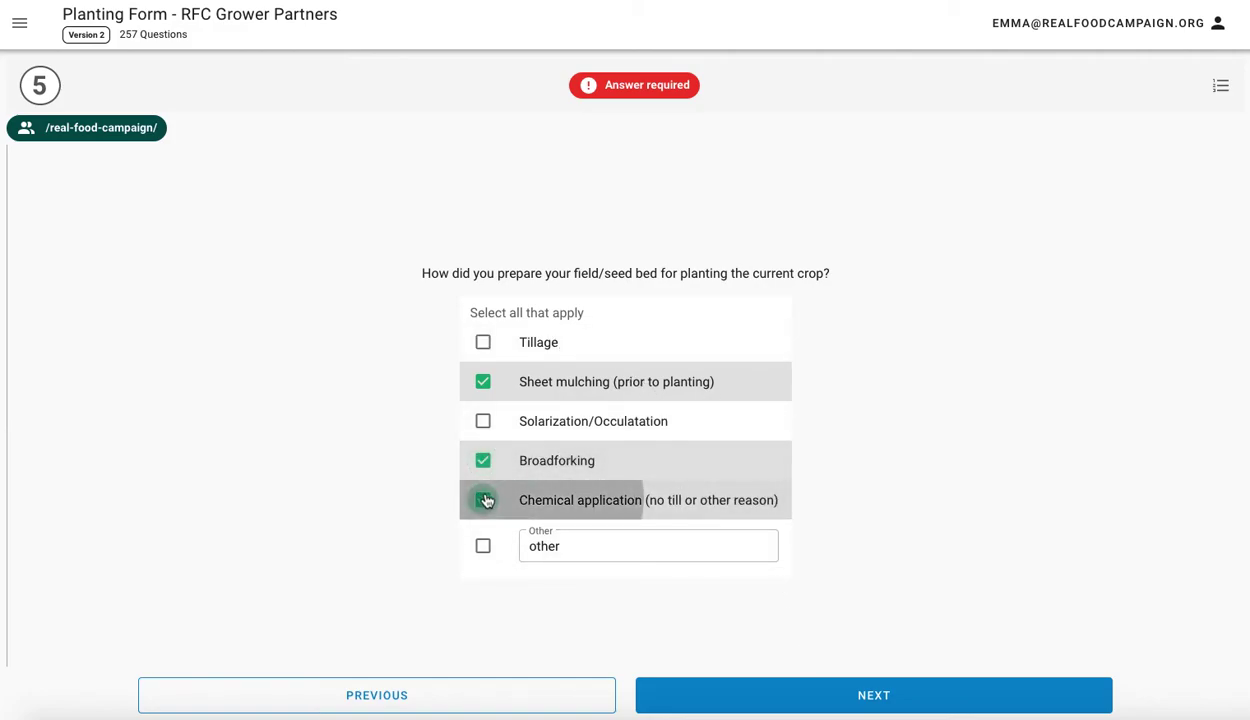
{"action": "left_click", "coordinate": [484, 465]}
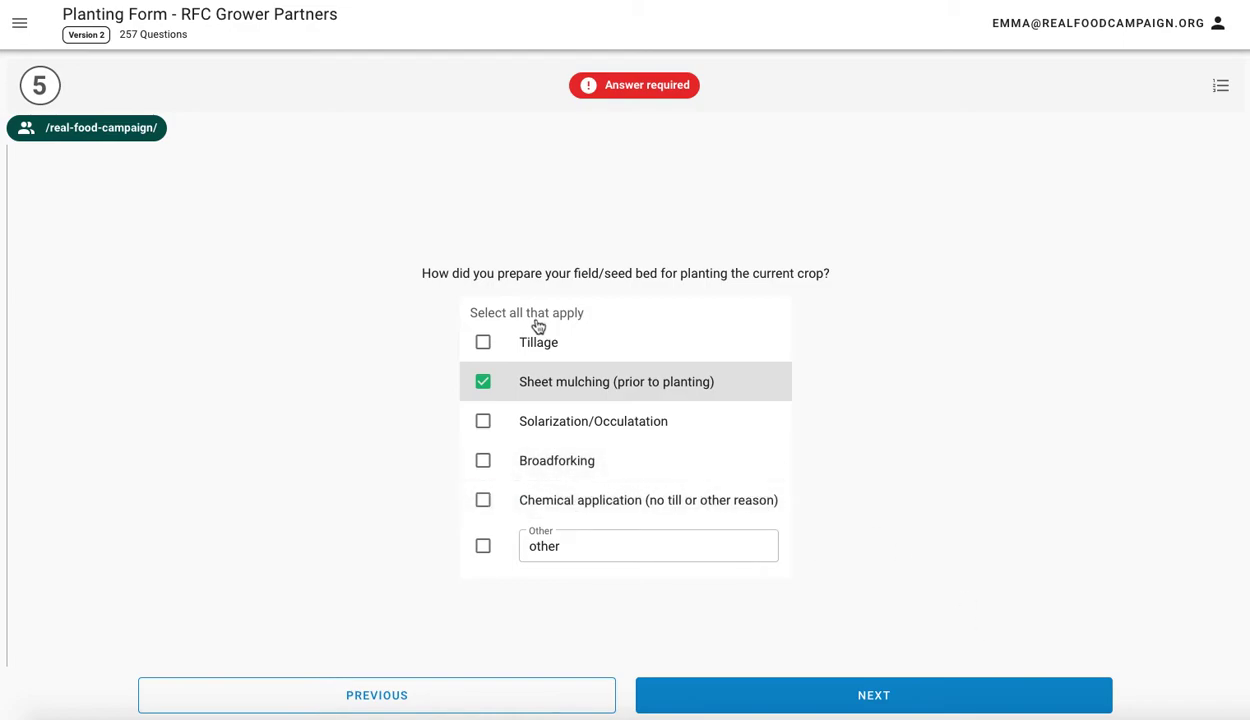
Continue to the amendments question and mark Compost, Mulch and Compost tea as added around planting.
{"action": "left_click", "coordinate": [905, 695]}
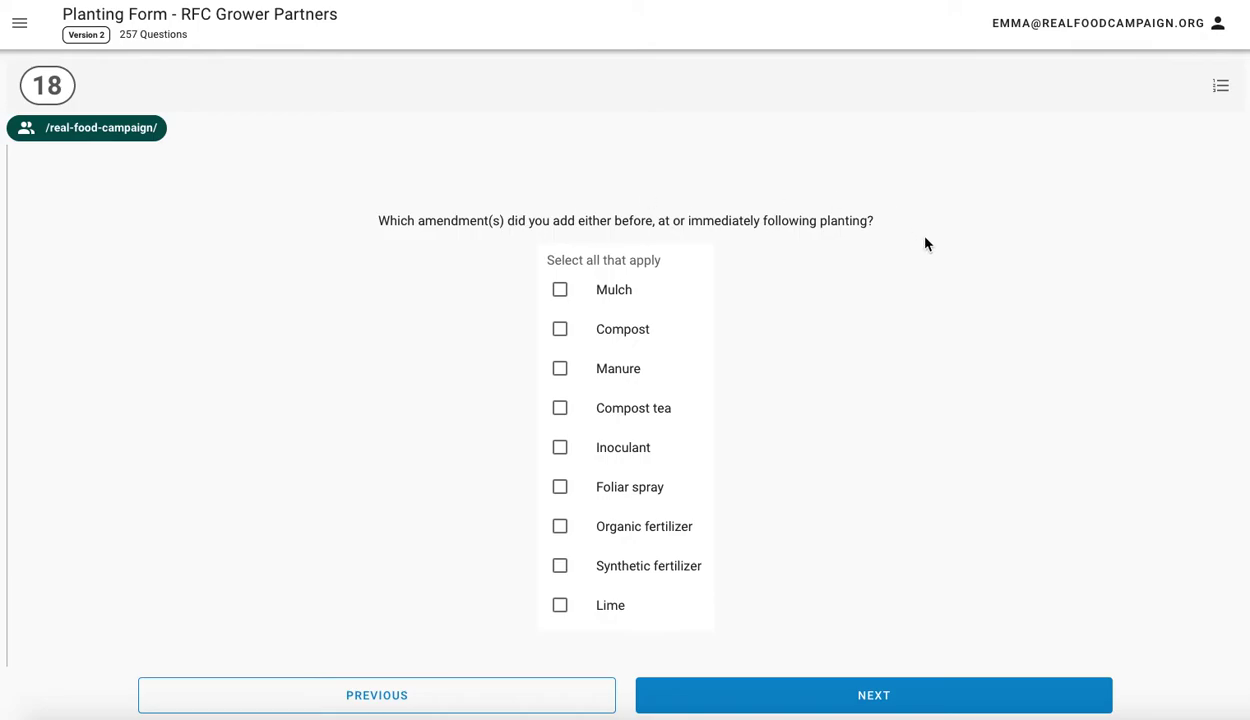
{"action": "left_click", "coordinate": [561, 331]}
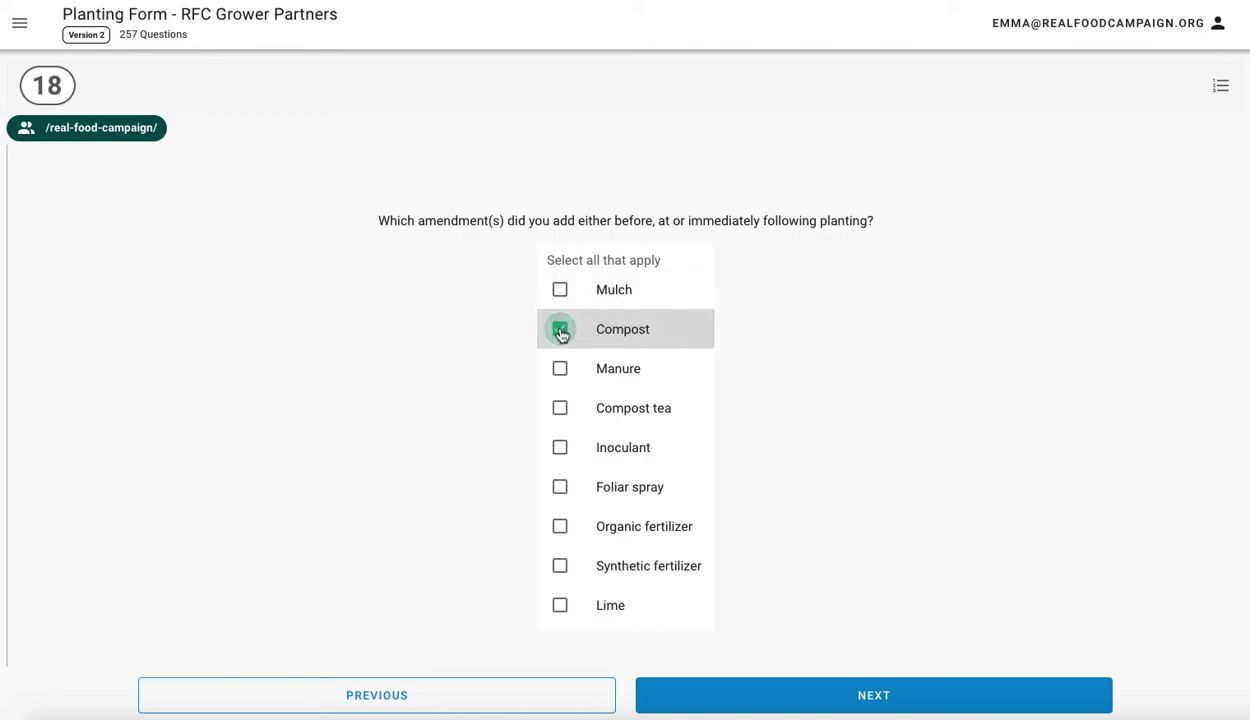
{"action": "left_click", "coordinate": [557, 291]}
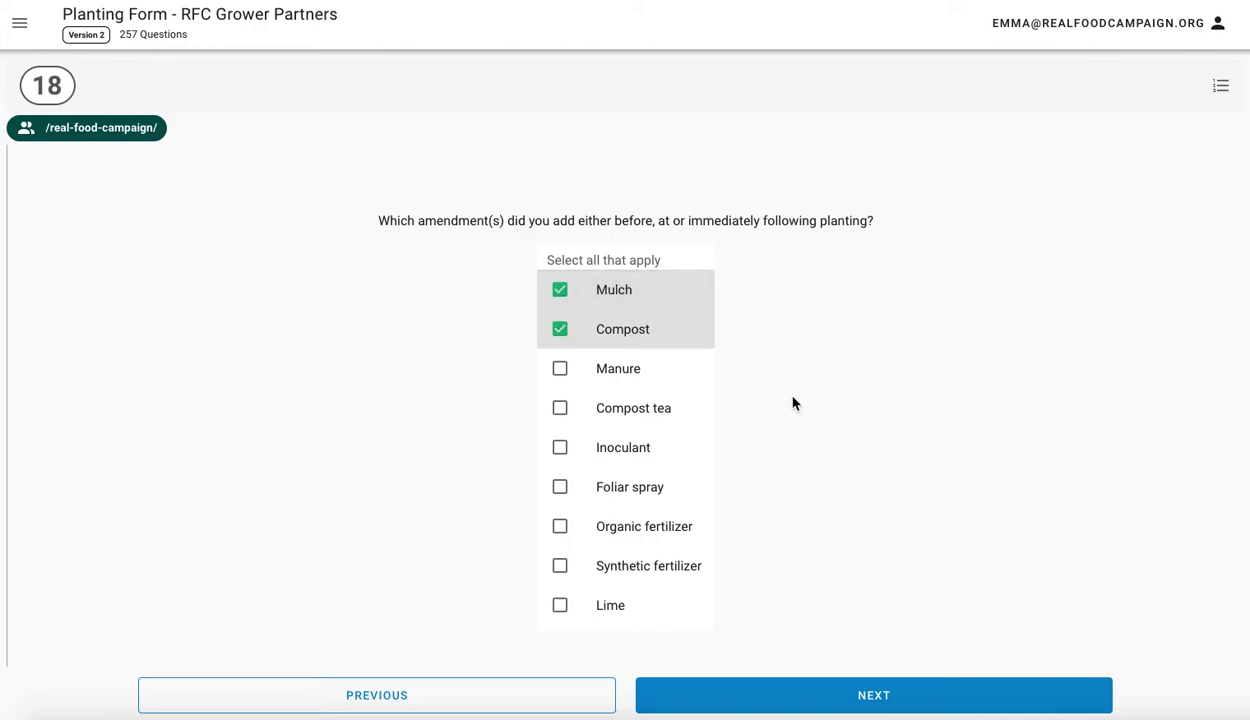
{"action": "left_click", "coordinate": [555, 418]}
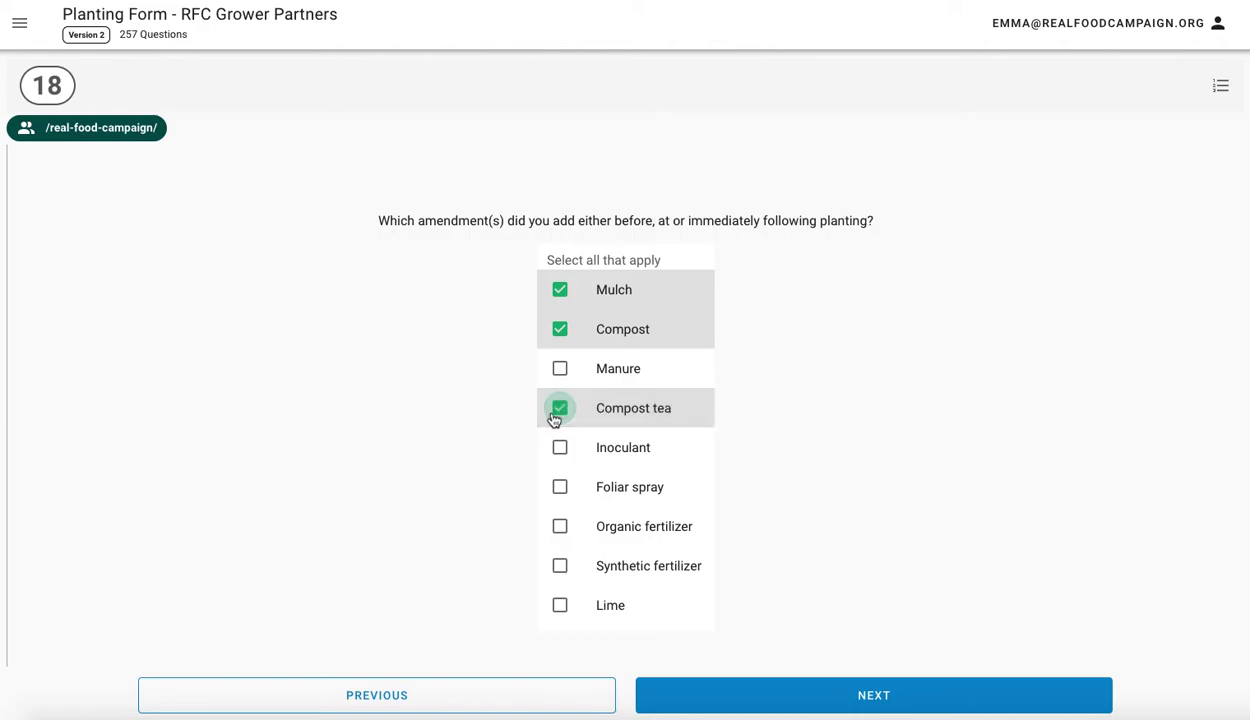
Continue to the first mulch addition, set the date mulch was added to September 3, 2019, and continue.
{"action": "left_click", "coordinate": [932, 694]}
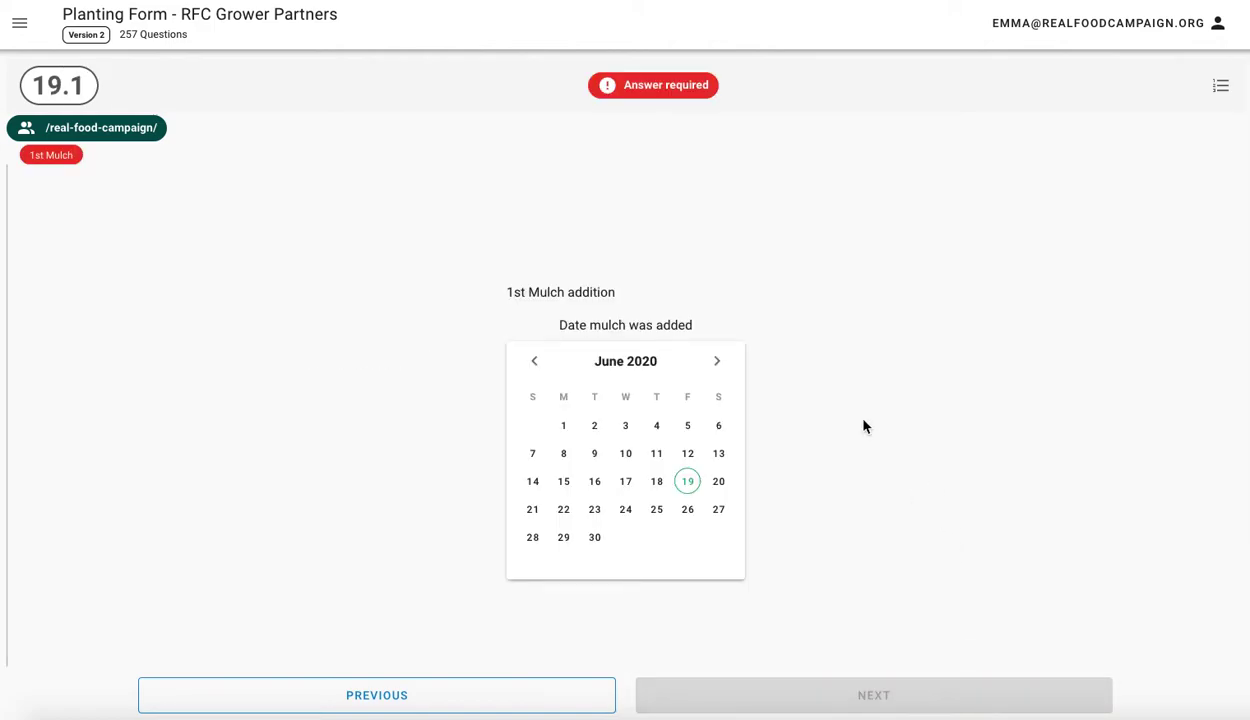
{"action": "left_click", "coordinate": [536, 362]}
{"action": "left_click", "coordinate": [537, 363]}
{"action": "left_click", "coordinate": [537, 363]}
{"action": "left_click", "coordinate": [537, 363]}
{"action": "left_click", "coordinate": [537, 363]}
{"action": "left_click", "coordinate": [537, 363]}
{"action": "left_click", "coordinate": [537, 363]}
{"action": "left_click", "coordinate": [537, 363]}
{"action": "left_click", "coordinate": [537, 363]}
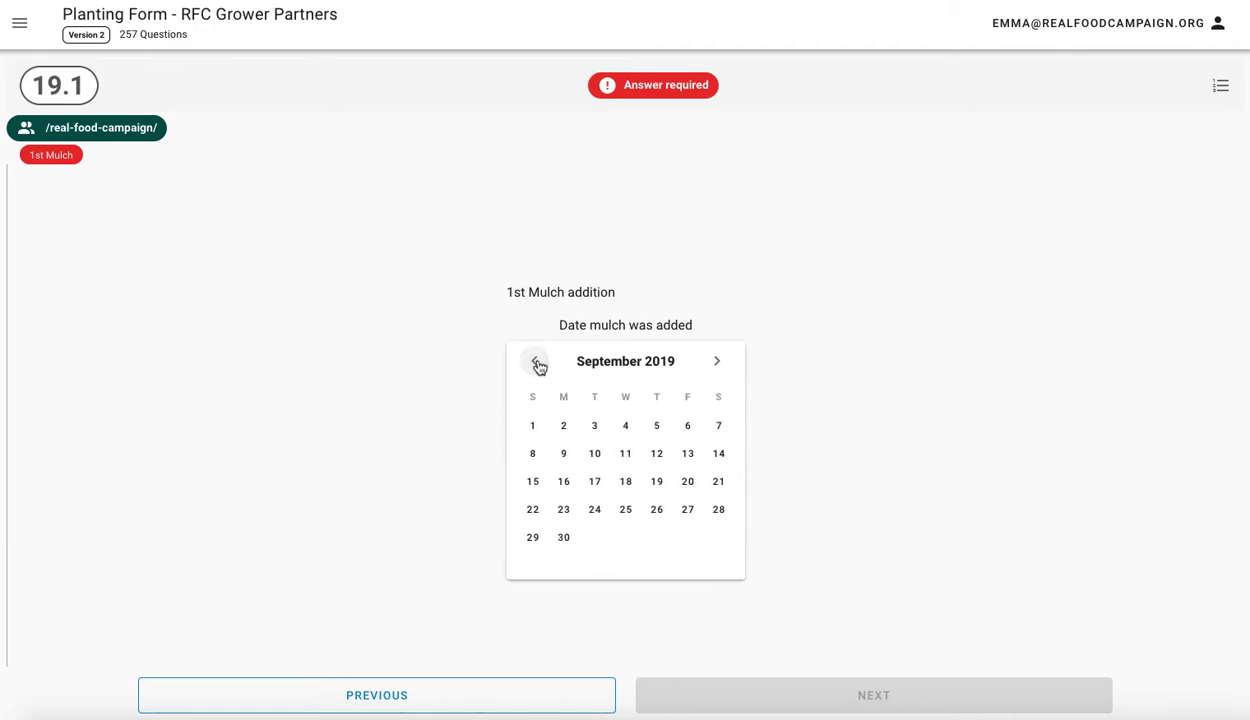
{"action": "left_click", "coordinate": [537, 363]}
{"action": "left_click", "coordinate": [717, 362]}
{"action": "left_click", "coordinate": [594, 427]}
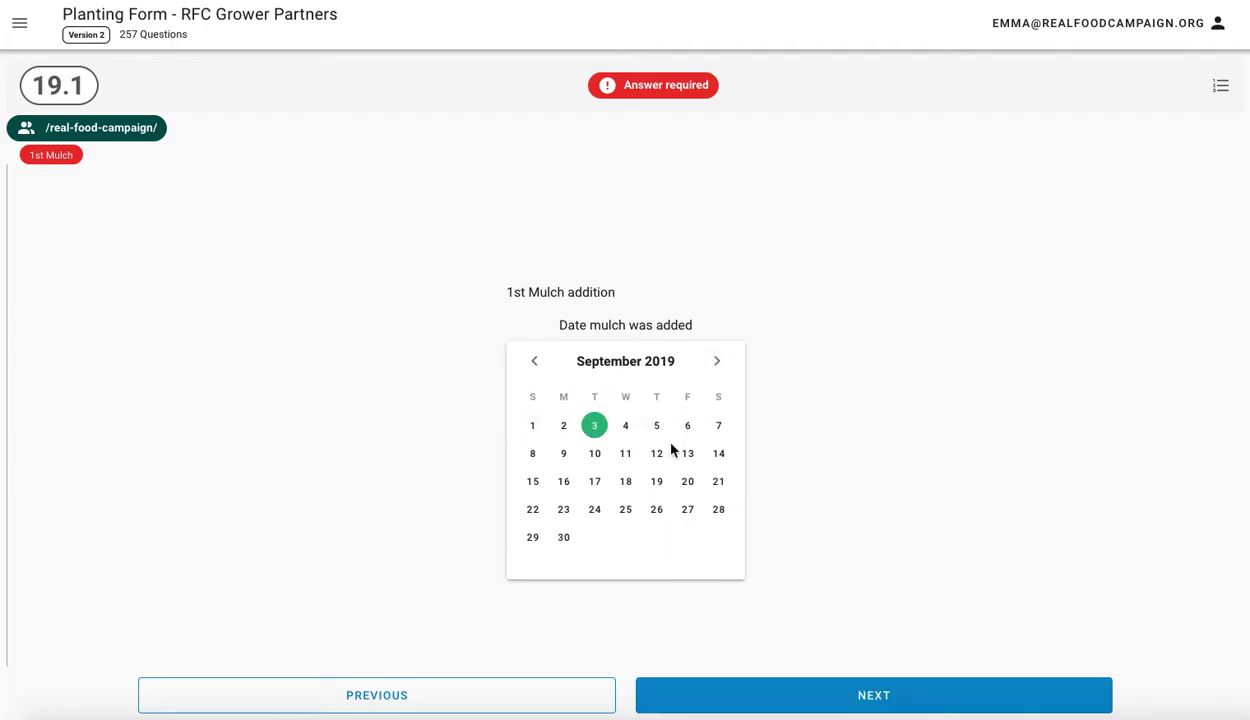
{"action": "left_click", "coordinate": [852, 695]}
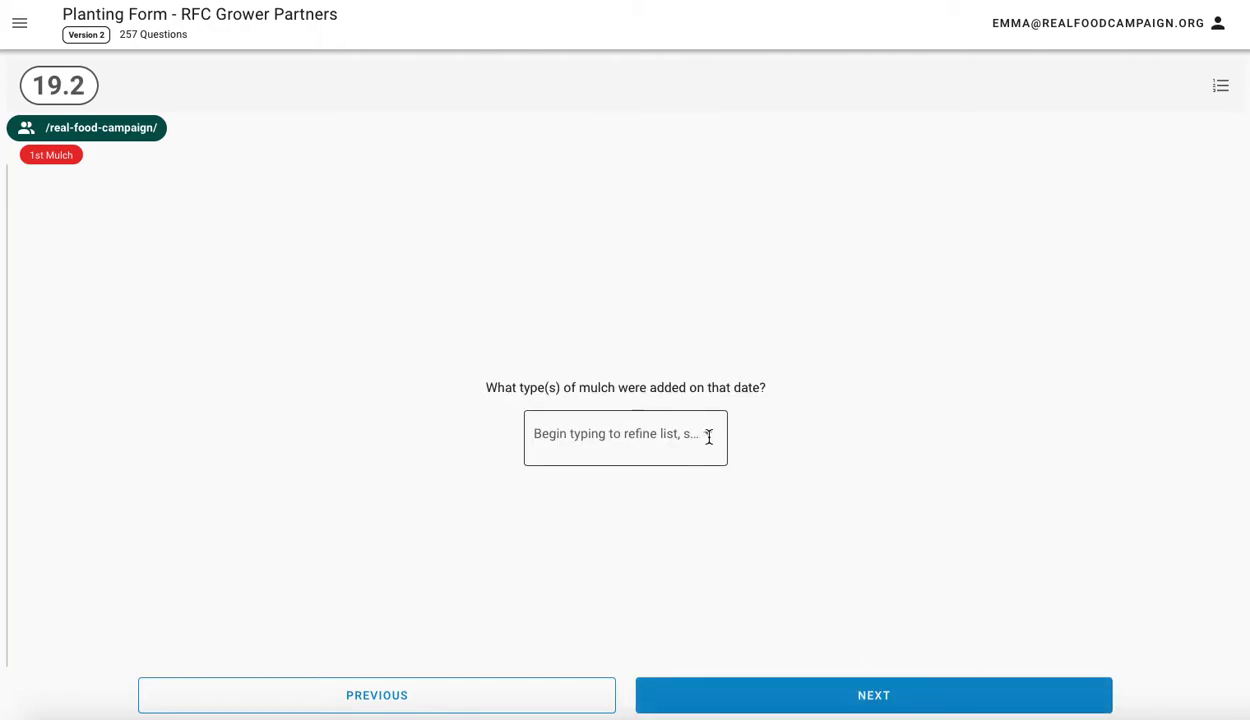
Select Seaweed as a type of mulch added on that date.
{"action": "left_click", "coordinate": [708, 437]}
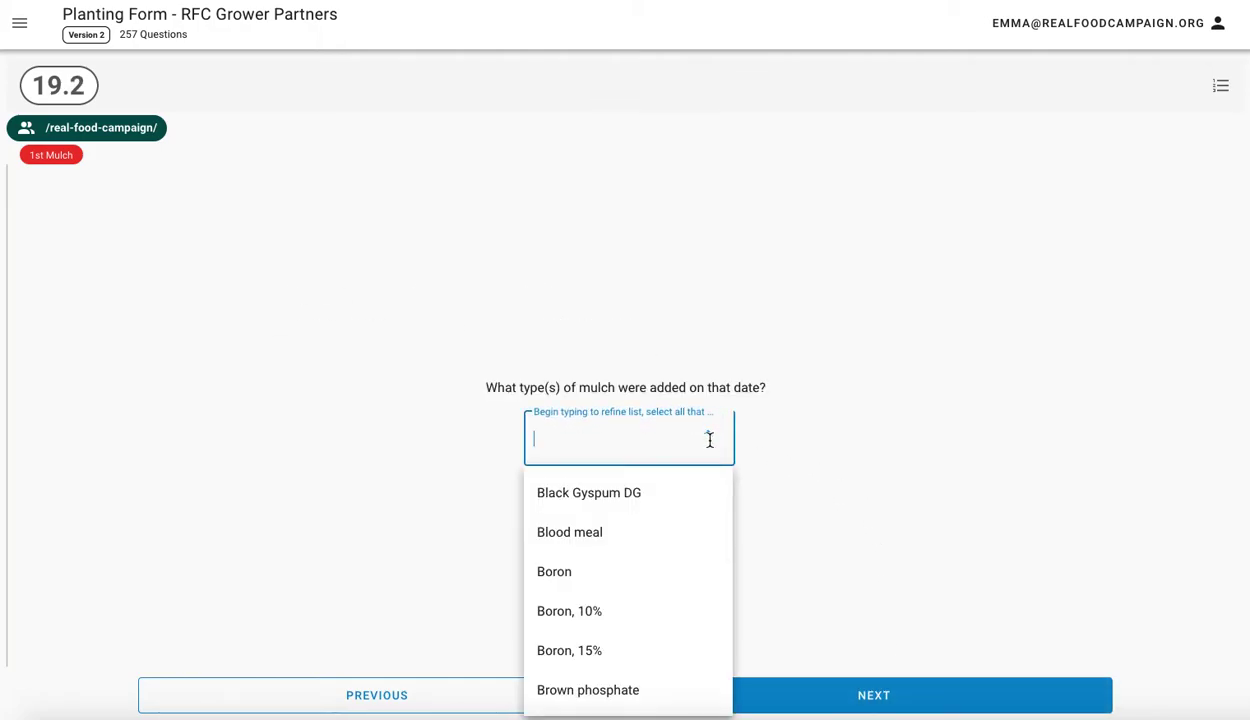
{"action": "scroll", "coordinate": [650, 572], "scroll_direction": "down", "scroll_amount": 2}
{"action": "scroll", "coordinate": [654, 573], "scroll_direction": "down", "scroll_amount": 12}
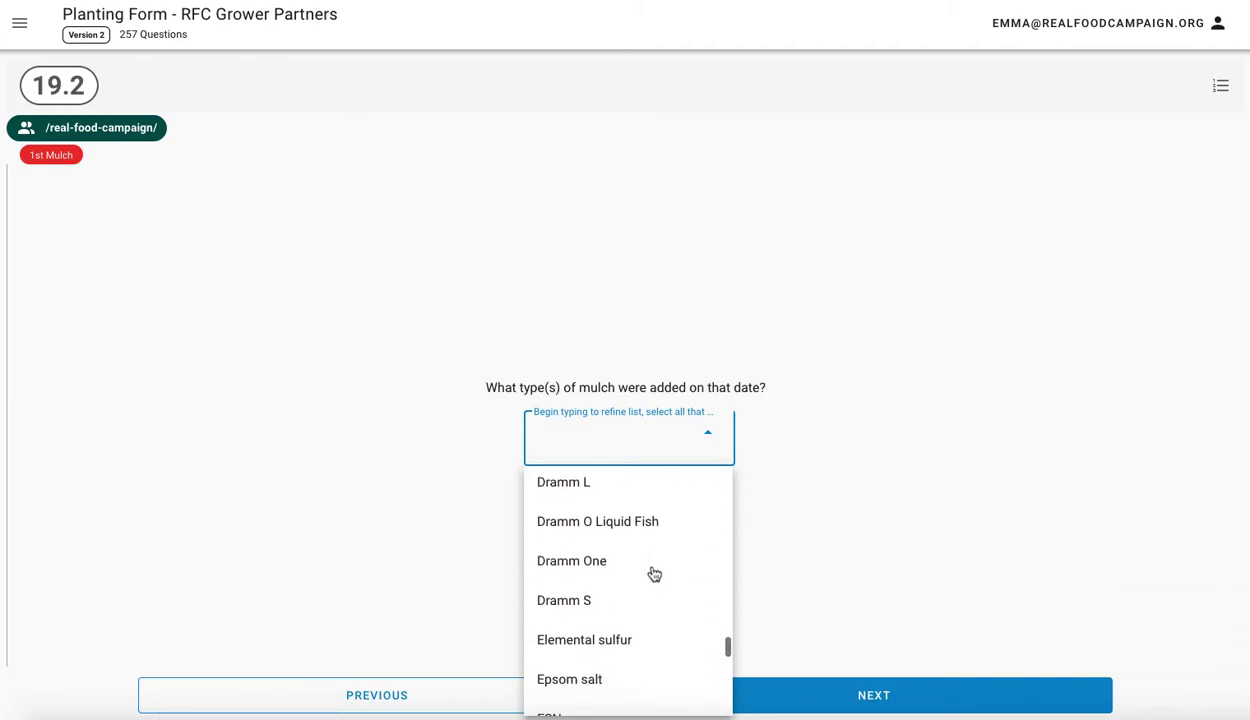
{"action": "scroll", "coordinate": [654, 573], "scroll_direction": "down", "scroll_amount": 15}
{"action": "scroll", "coordinate": [654, 573], "scroll_direction": "down", "scroll_amount": 15}
{"action": "scroll", "coordinate": [652, 574], "scroll_direction": "down", "scroll_amount": 8}
{"action": "scroll", "coordinate": [650, 575], "scroll_direction": "up", "scroll_amount": 3}
{"action": "left_click", "coordinate": [594, 604]}
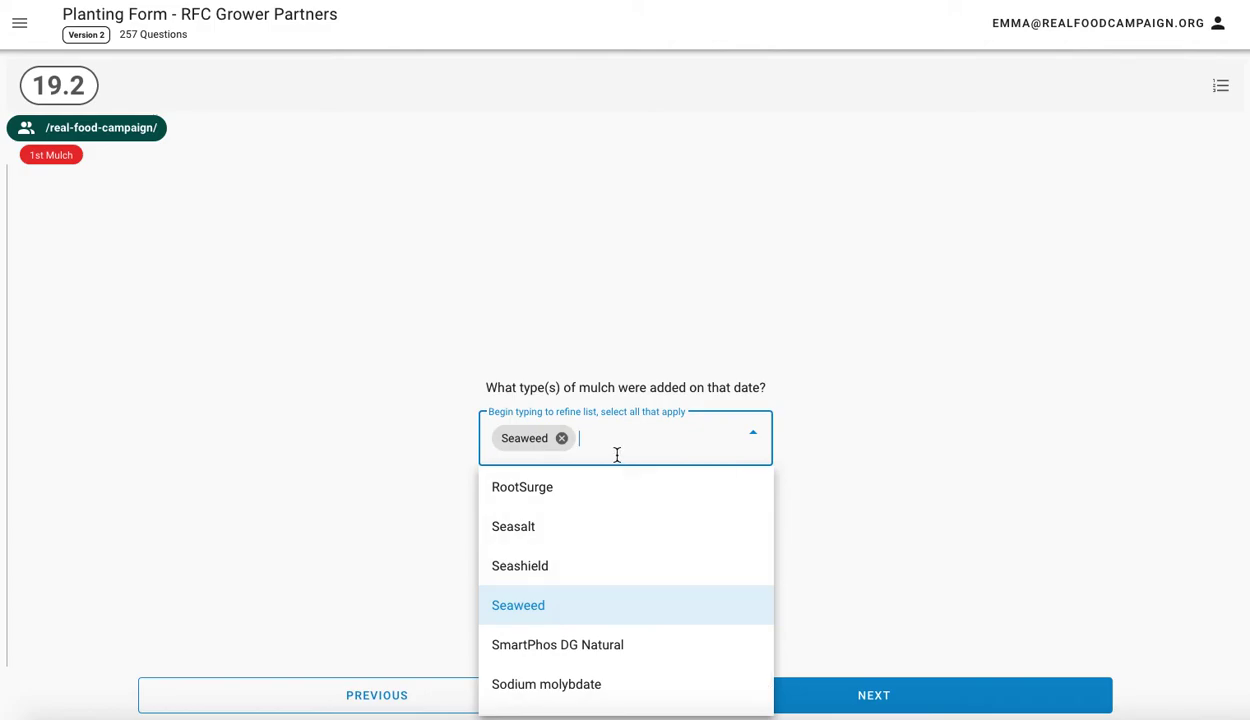
Add Leaves/Leaf Litter as another mulch type for that date and continue to the next question.
{"action": "type", "text": "le"}
{"action": "key", "text": "BackSpace"}
{"action": "key", "text": "BackSpace"}
{"action": "type", "text": "le"}
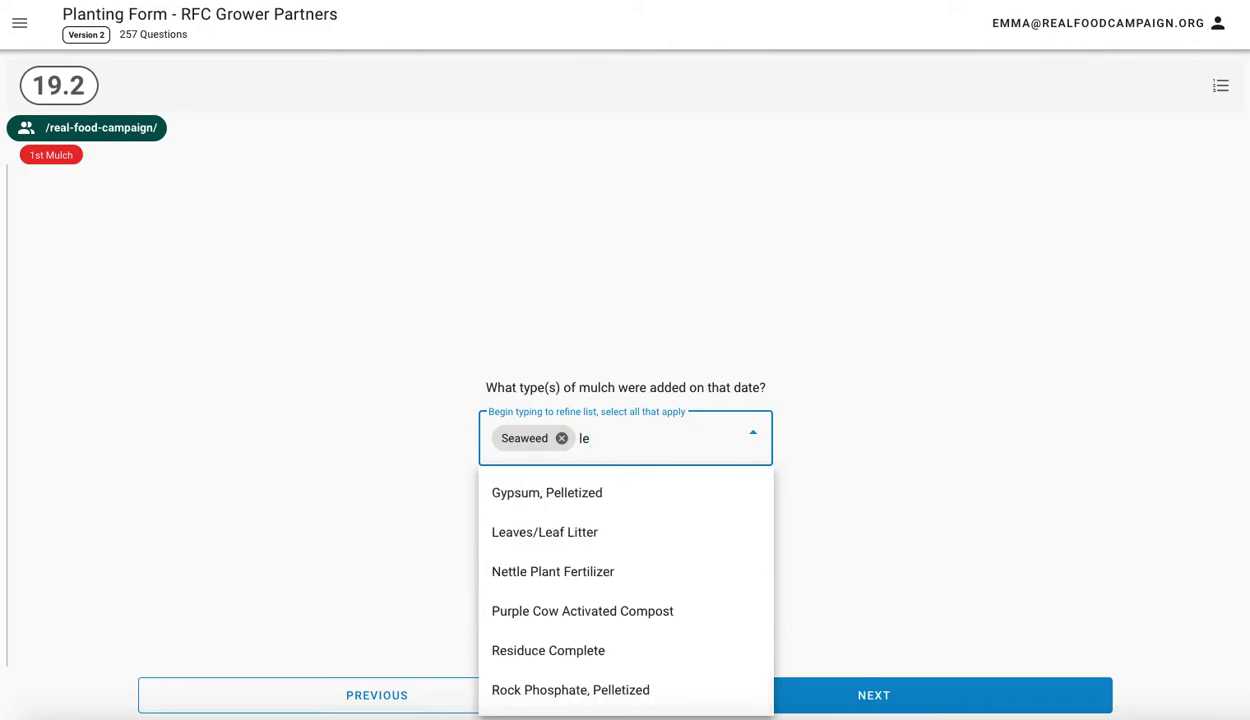
{"action": "left_click", "coordinate": [561, 544]}
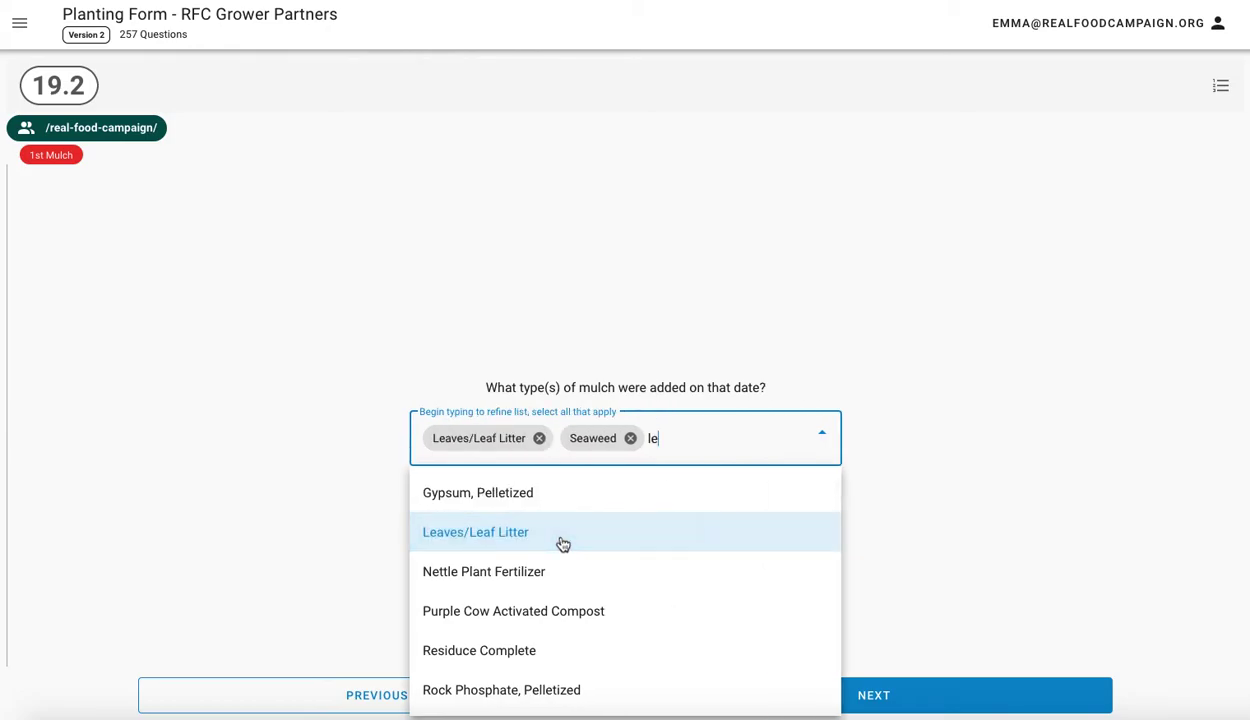
{"action": "key", "text": "BackSpace"}
{"action": "key", "text": "BackSpace"}
{"action": "left_click", "coordinate": [1077, 561]}
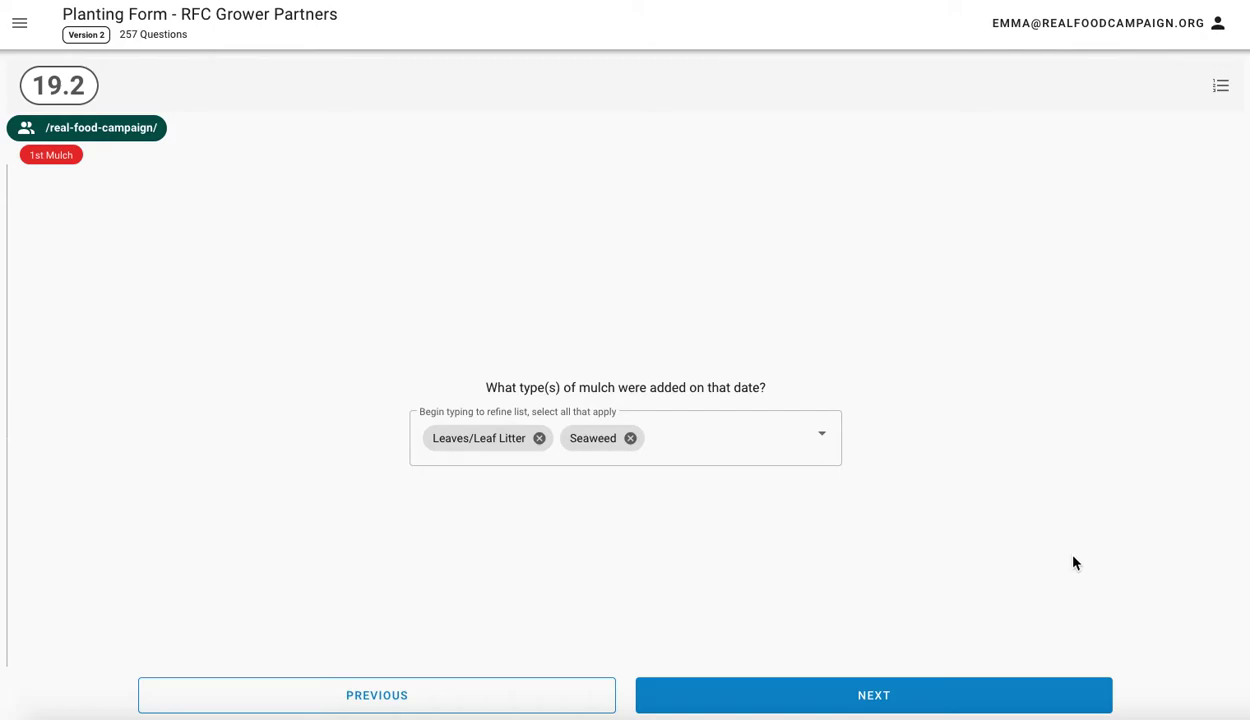
{"action": "left_click", "coordinate": [821, 698]}
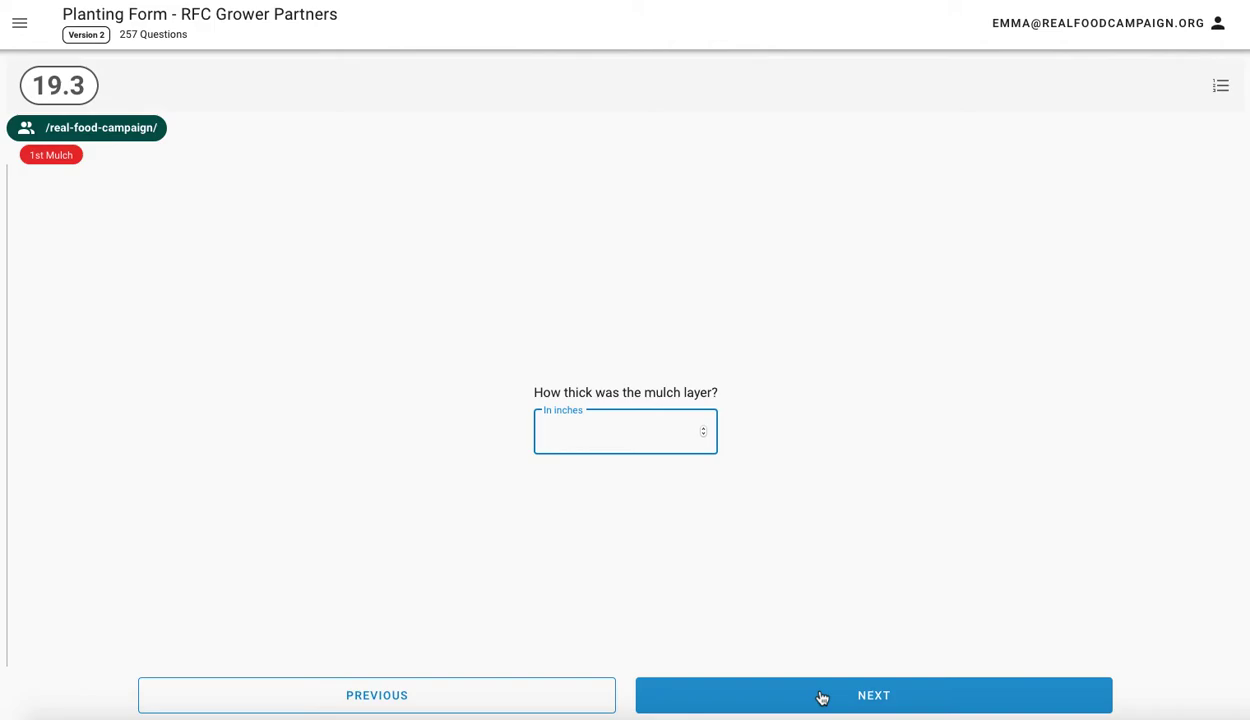
Set the mulch layer thickness to 5 inches and answer No to adding another mulch, continuing to the compost section.
{"action": "type", "text": "6"}
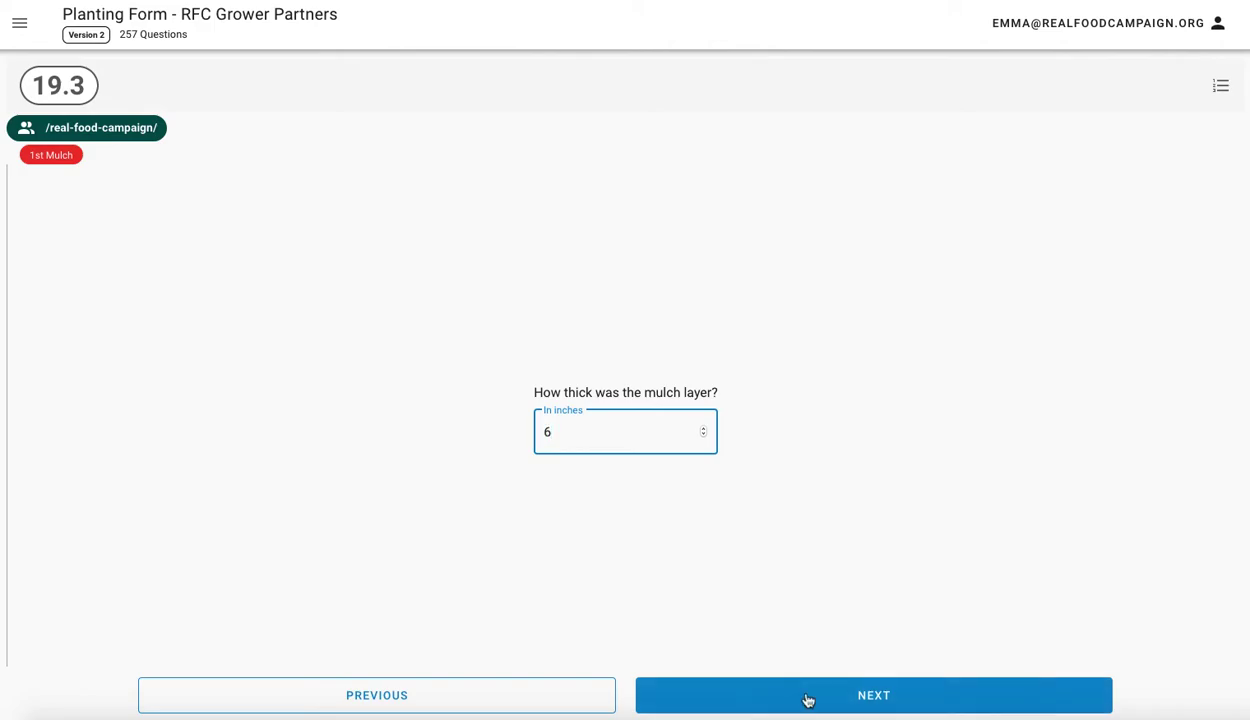
{"action": "key", "text": "BackSpace"}
{"action": "type", "text": "5"}
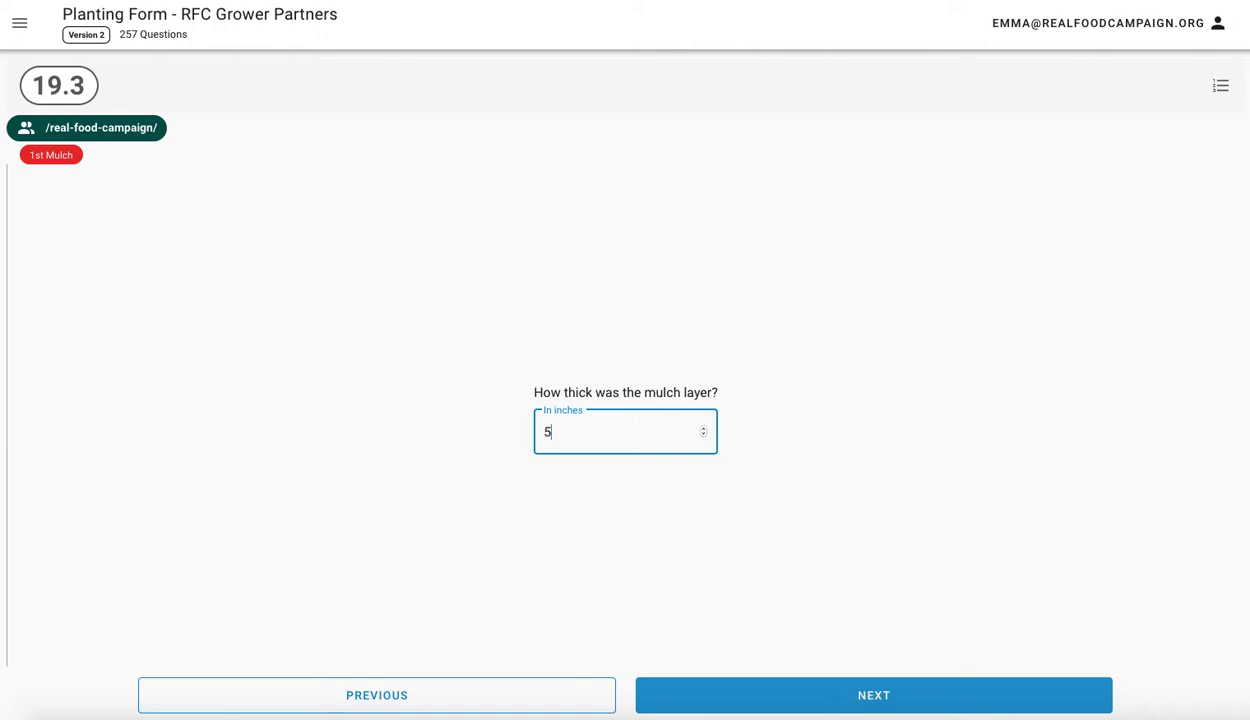
{"action": "left_click", "coordinate": [872, 700]}
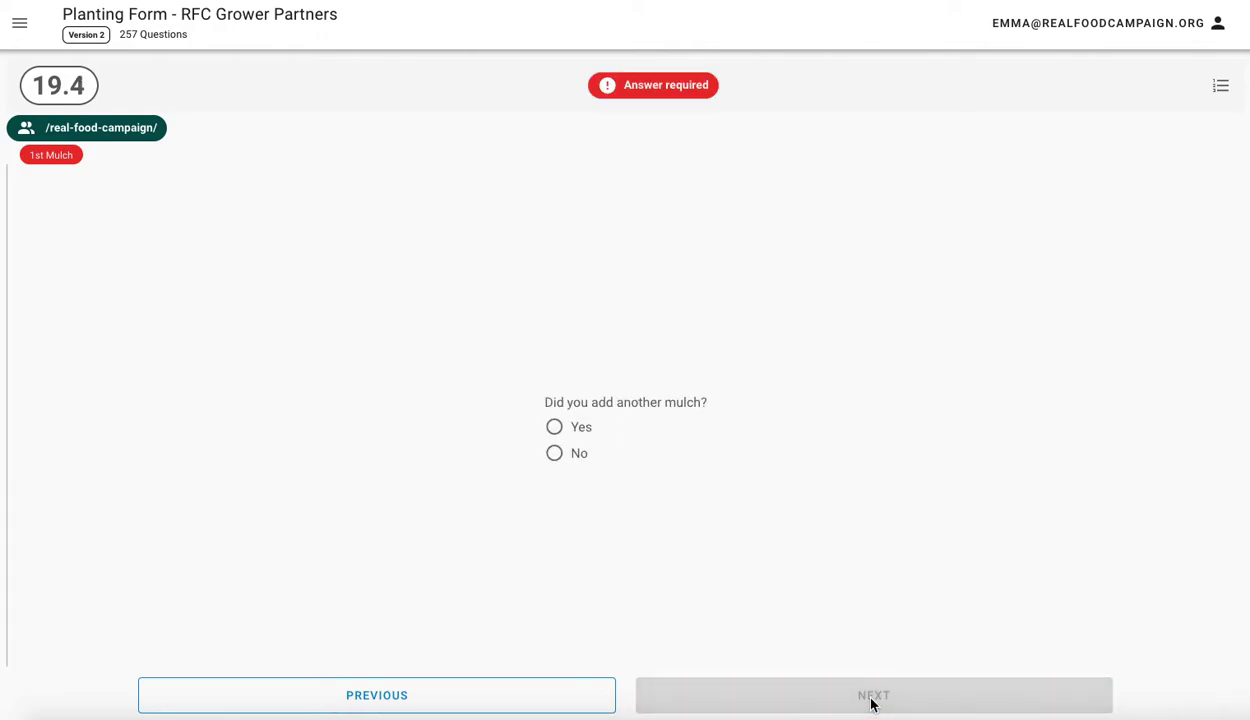
{"action": "left_click", "coordinate": [557, 455]}
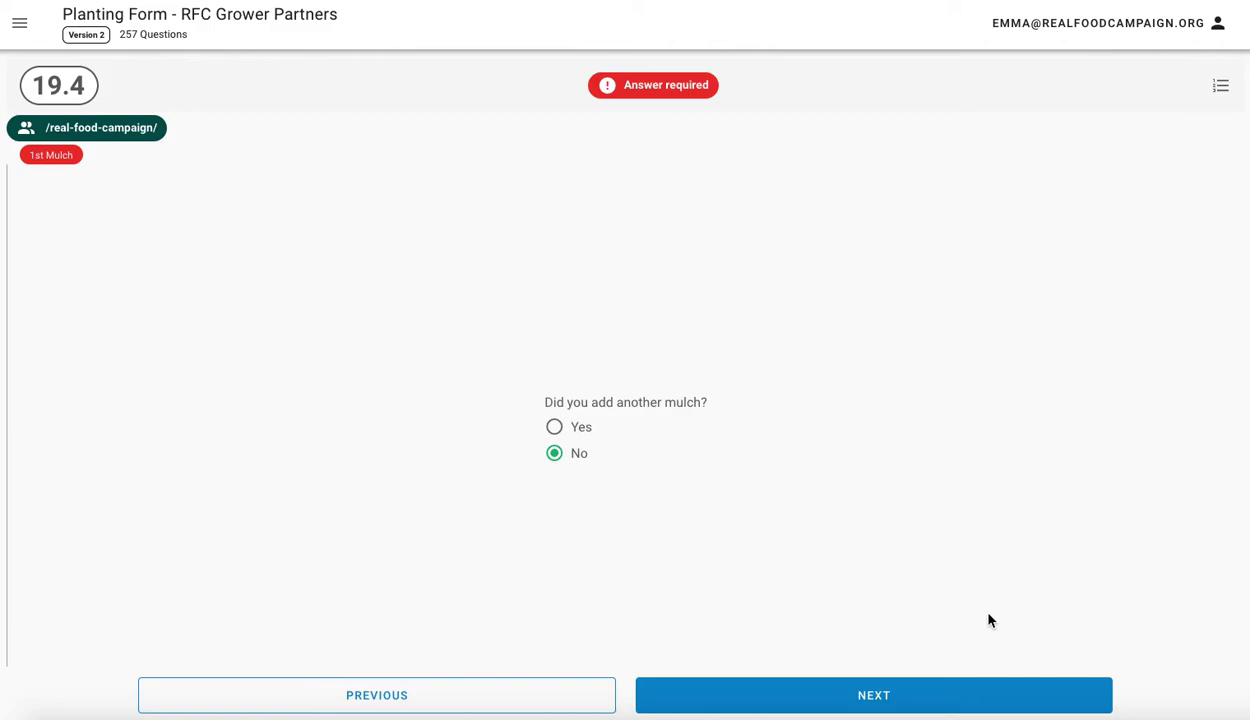
{"action": "left_click", "coordinate": [866, 695]}
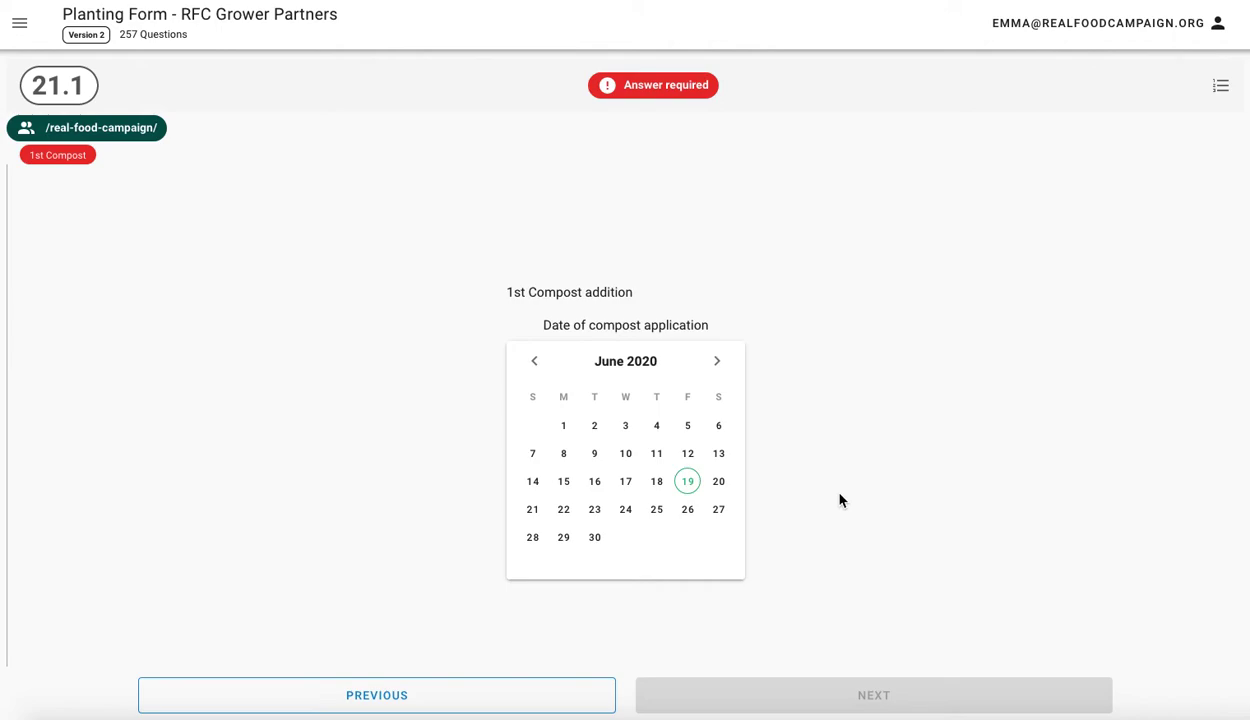
Set the first compost application date to April 16, 2020 and continue.
{"action": "left_click", "coordinate": [536, 363]}
{"action": "left_click", "coordinate": [537, 364]}
{"action": "left_click", "coordinate": [537, 365]}
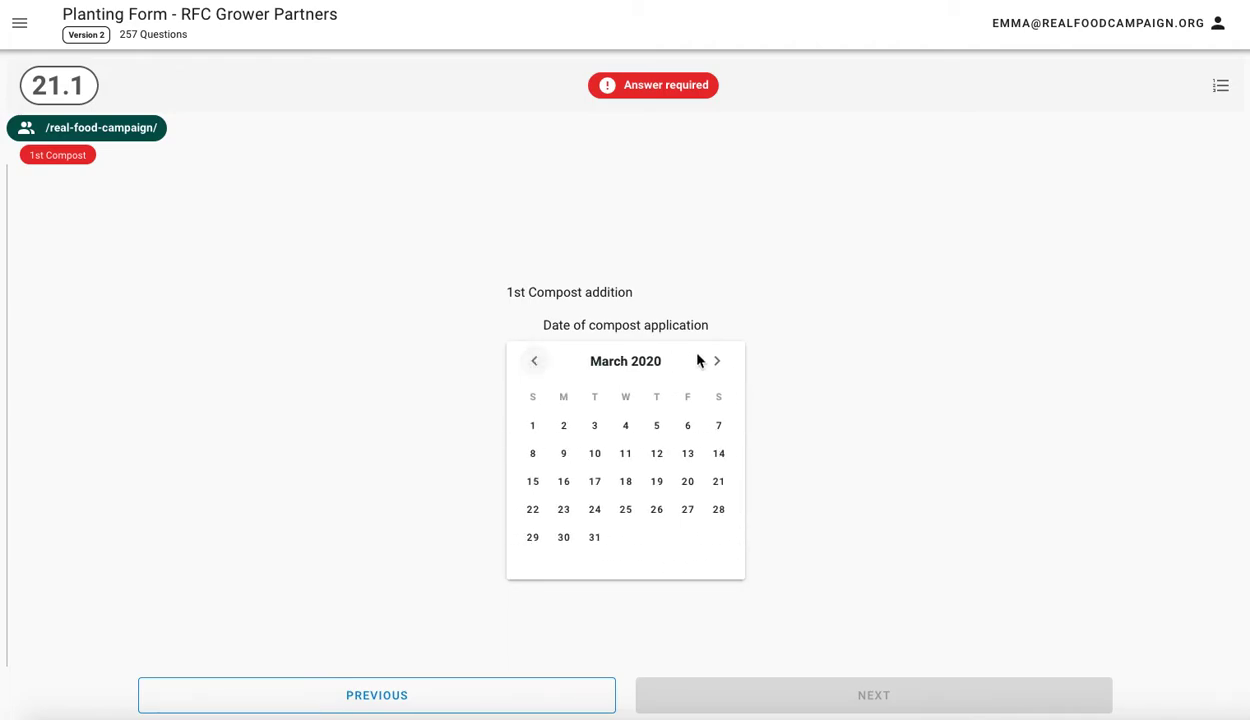
{"action": "left_click", "coordinate": [719, 366]}
{"action": "left_click", "coordinate": [719, 364]}
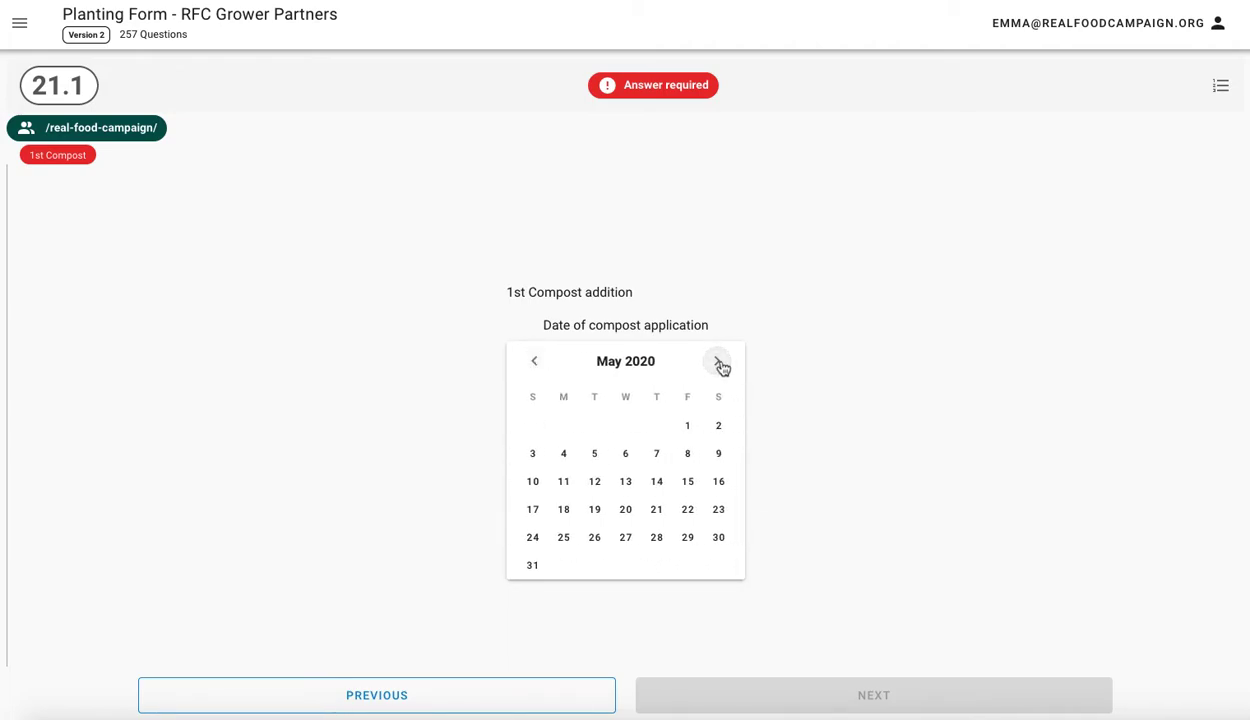
{"action": "left_click", "coordinate": [534, 363]}
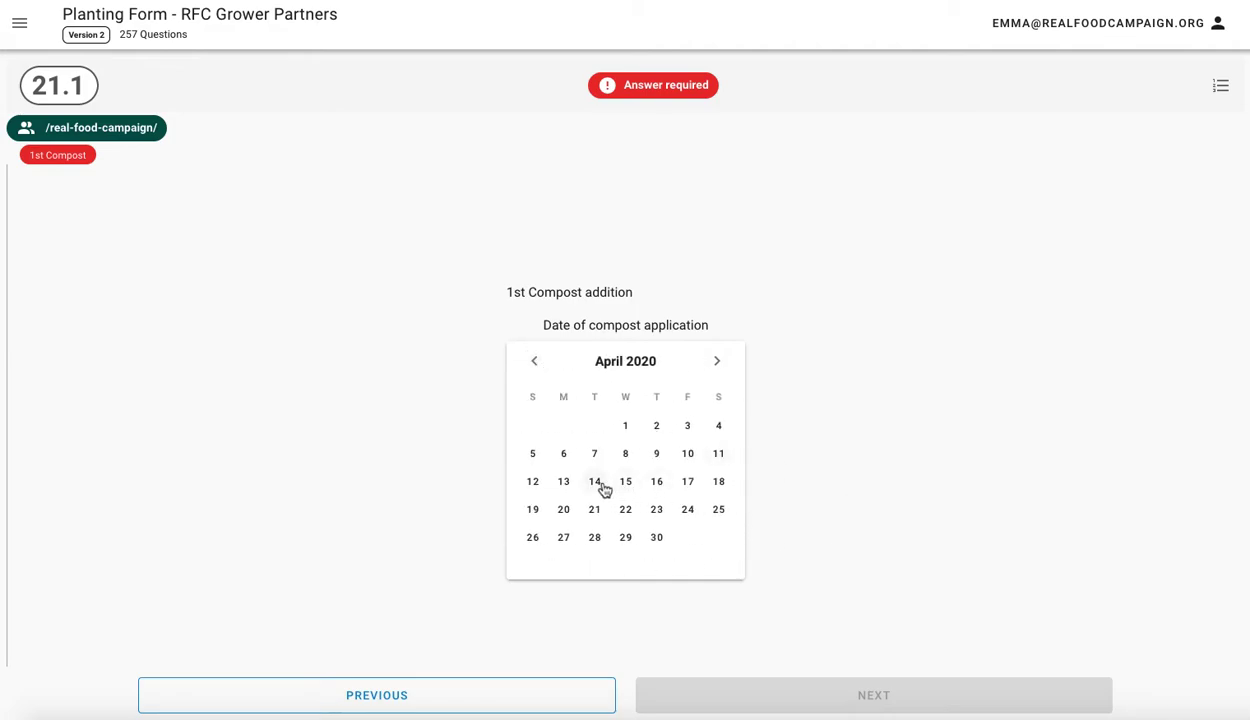
{"action": "left_click", "coordinate": [662, 484]}
{"action": "left_click", "coordinate": [864, 696]}
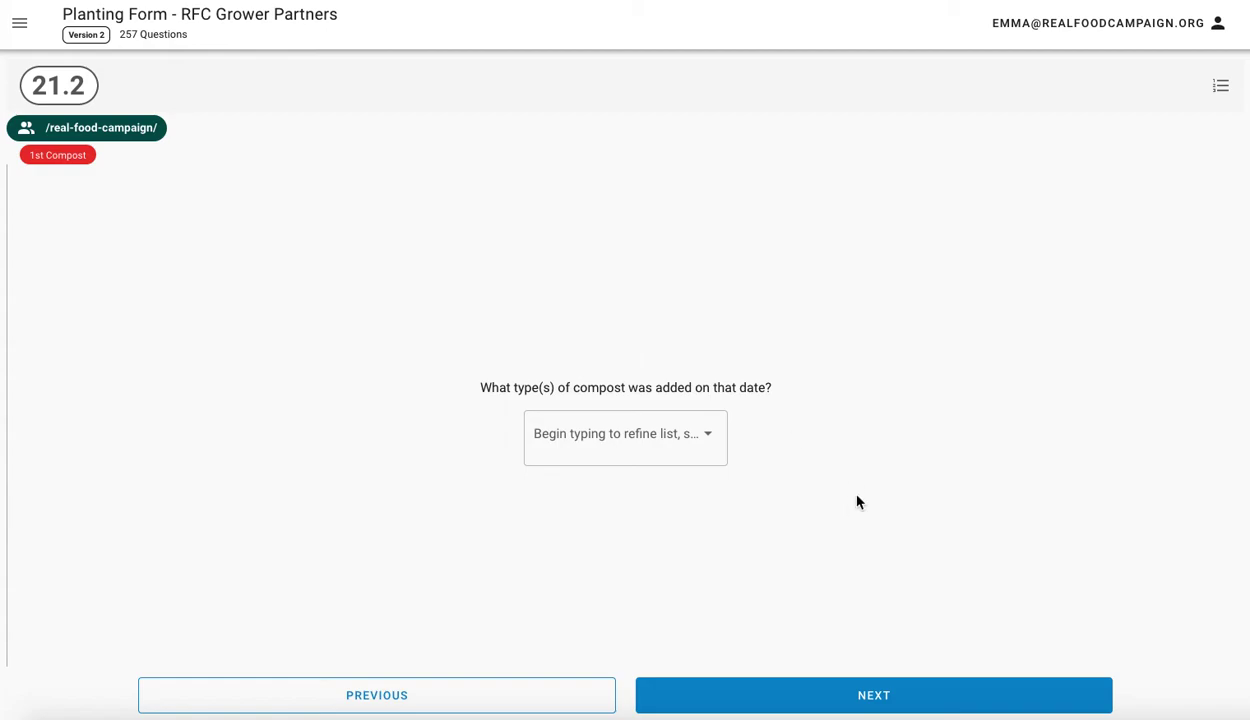
Select Composted Manure as a type of compost added on that date.
{"action": "left_click", "coordinate": [709, 438]}
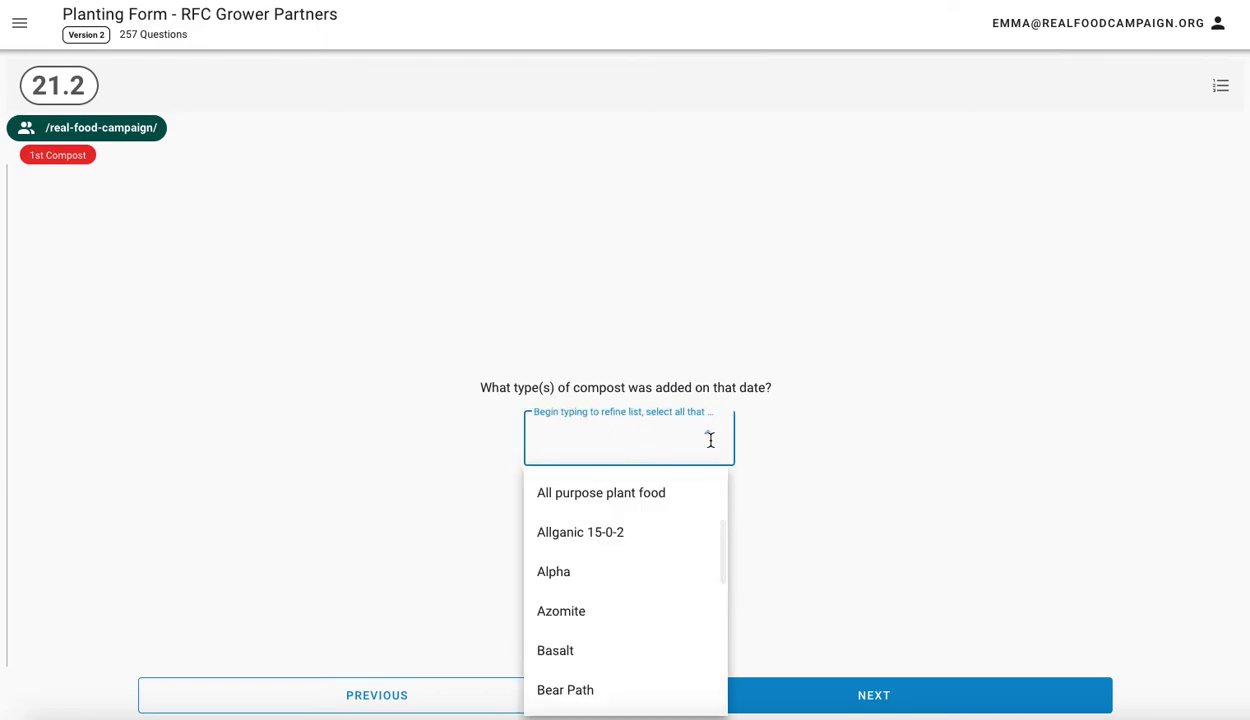
{"action": "scroll", "coordinate": [664, 586], "scroll_direction": "down", "scroll_amount": 5}
{"action": "scroll", "coordinate": [664, 587], "scroll_direction": "down", "scroll_amount": 5}
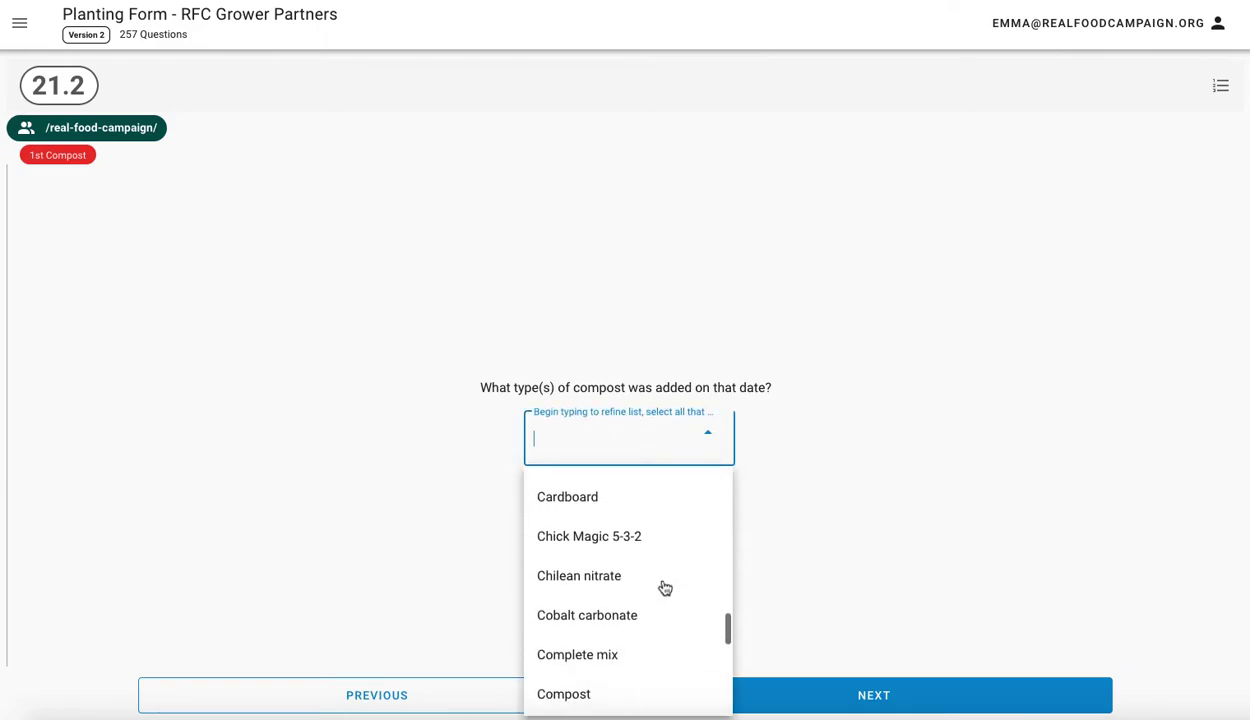
{"action": "scroll", "coordinate": [664, 587], "scroll_direction": "down", "scroll_amount": 3}
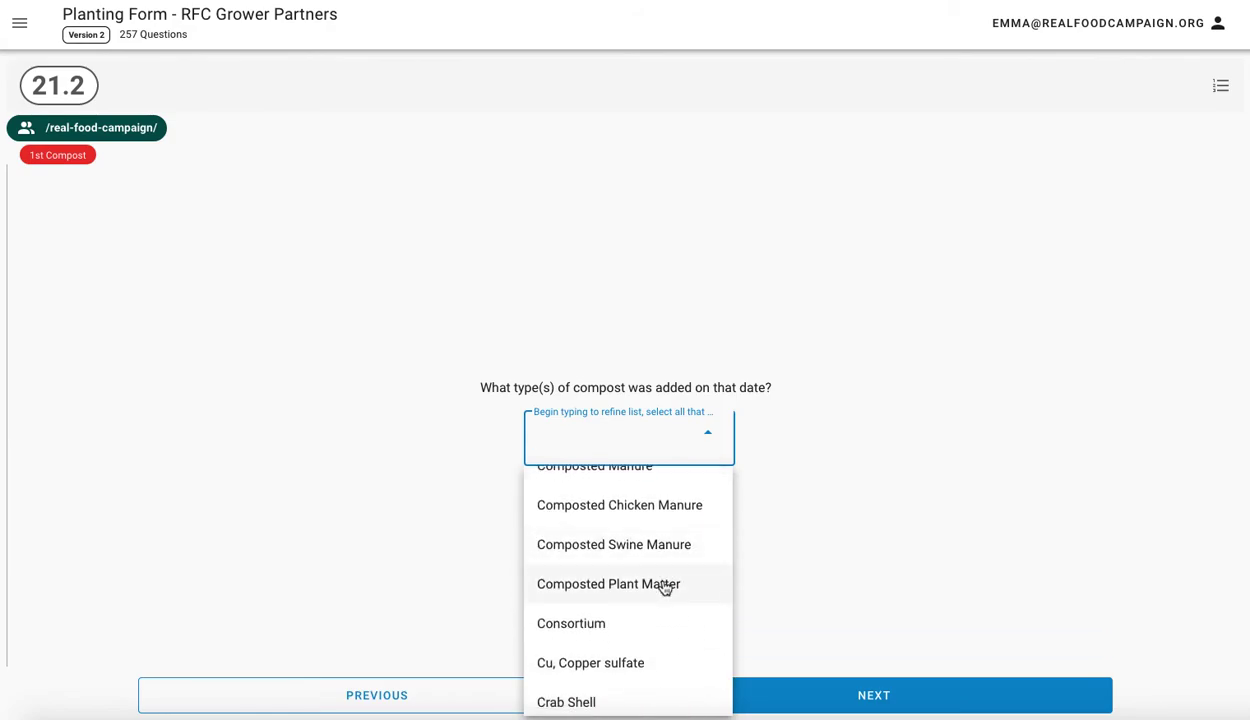
{"action": "scroll", "coordinate": [664, 587], "scroll_direction": "up", "scroll_amount": 1}
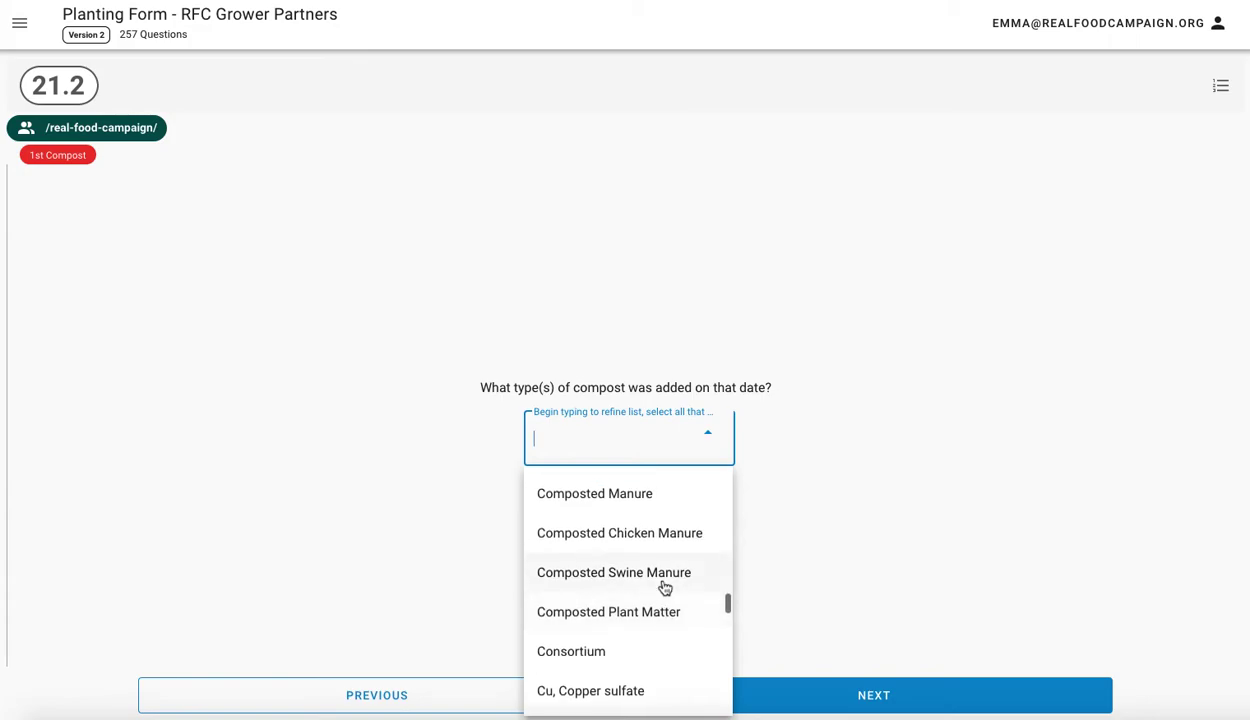
{"action": "scroll", "coordinate": [664, 588], "scroll_direction": "up", "scroll_amount": 1}
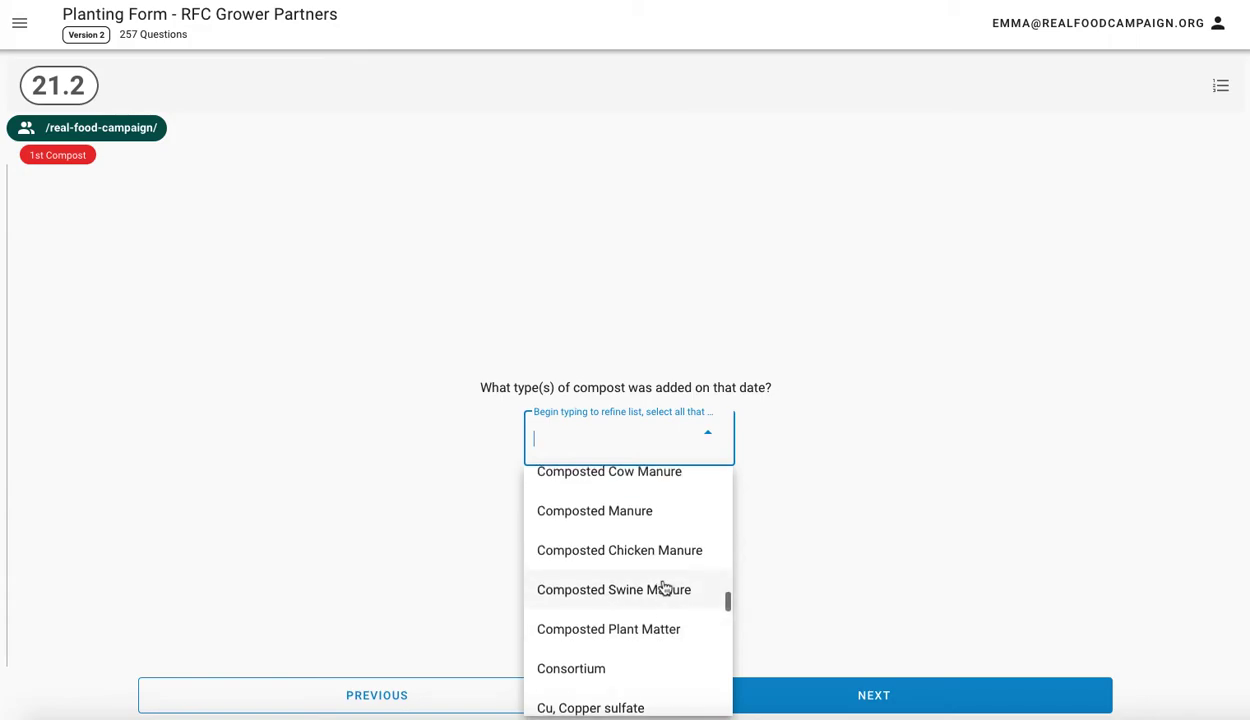
{"action": "left_click", "coordinate": [664, 519]}
Add Wood Chips as another type of compost added on that date.
{"action": "scroll", "coordinate": [647, 625], "scroll_direction": "down", "scroll_amount": 10}
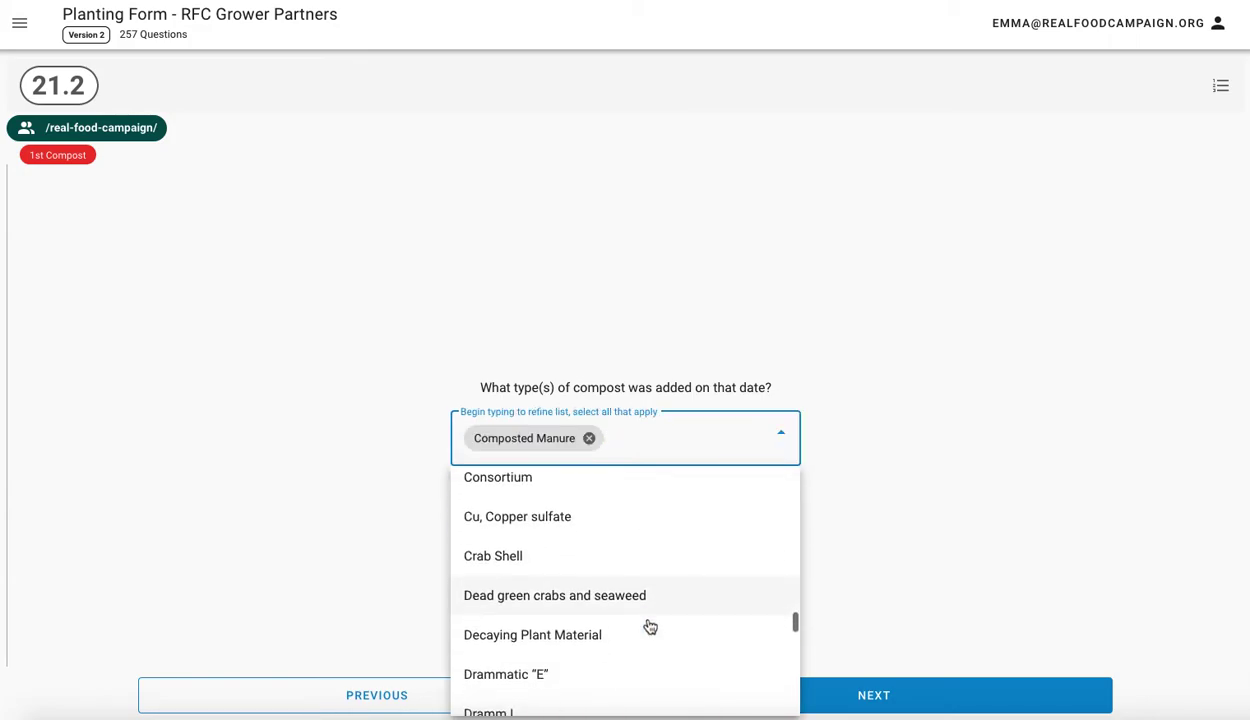
{"action": "scroll", "coordinate": [650, 626], "scroll_direction": "down", "scroll_amount": 10}
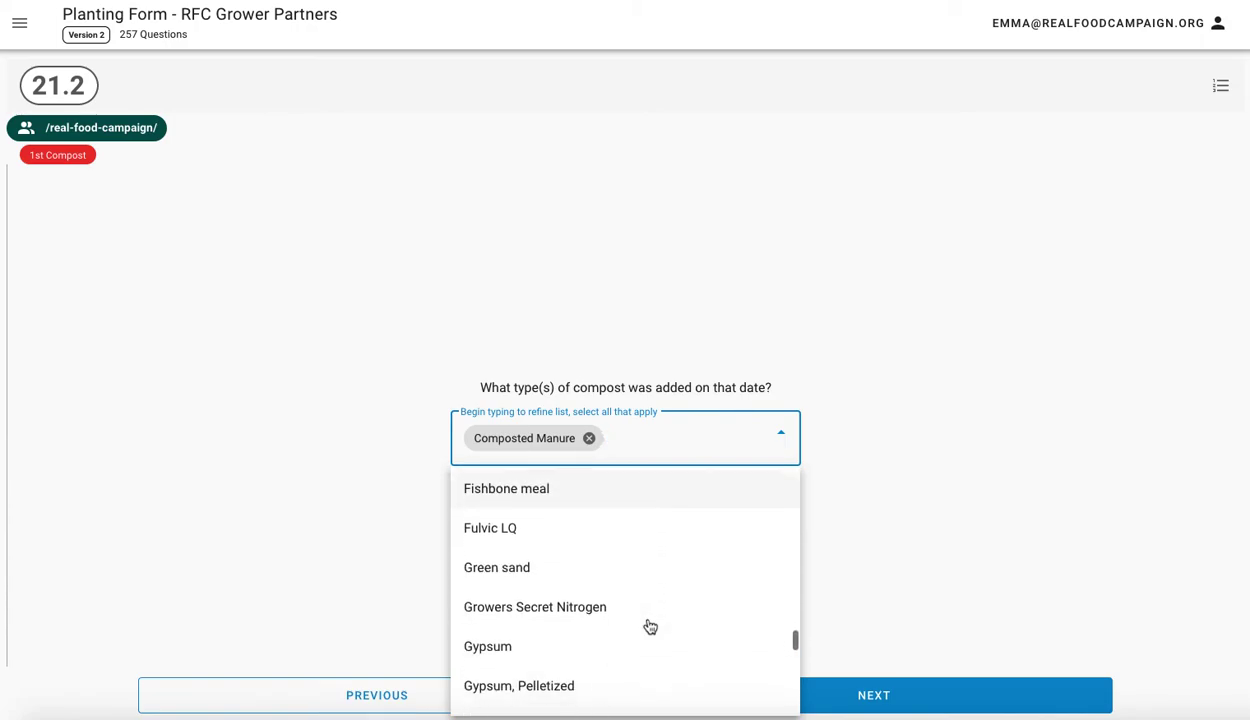
{"action": "scroll", "coordinate": [650, 626], "scroll_direction": "down", "scroll_amount": 10}
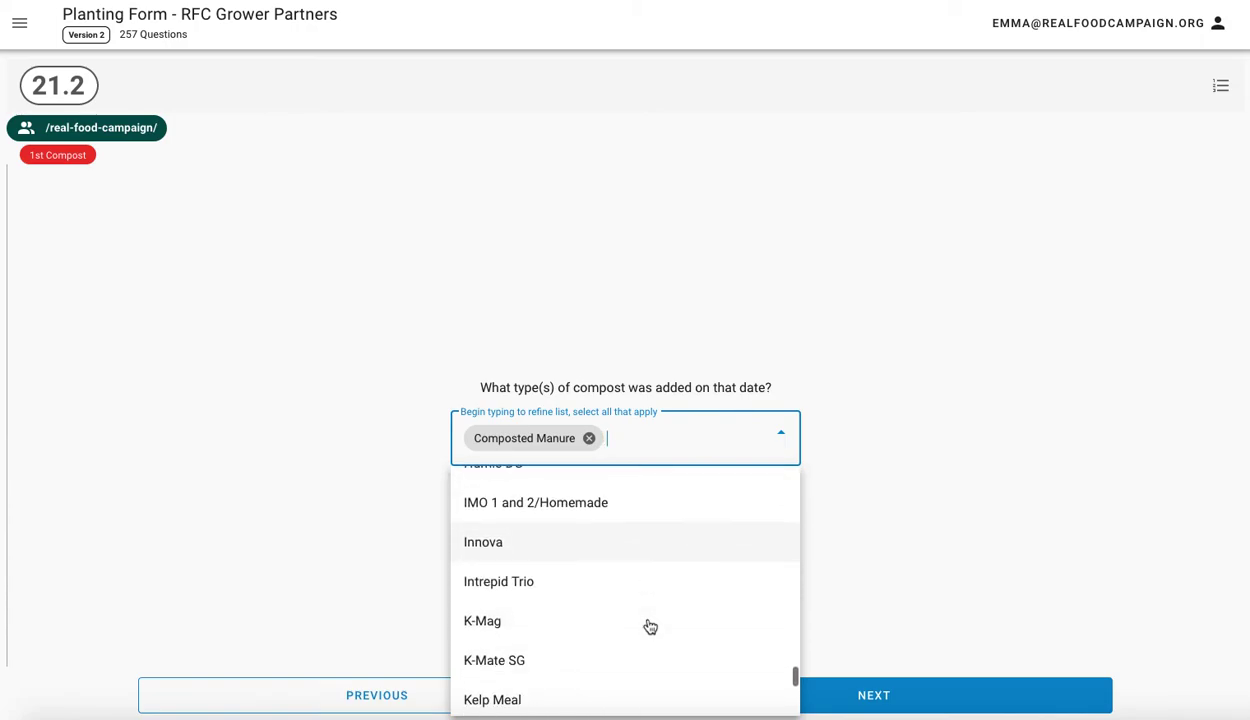
{"action": "scroll", "coordinate": [650, 626], "scroll_direction": "down", "scroll_amount": 5}
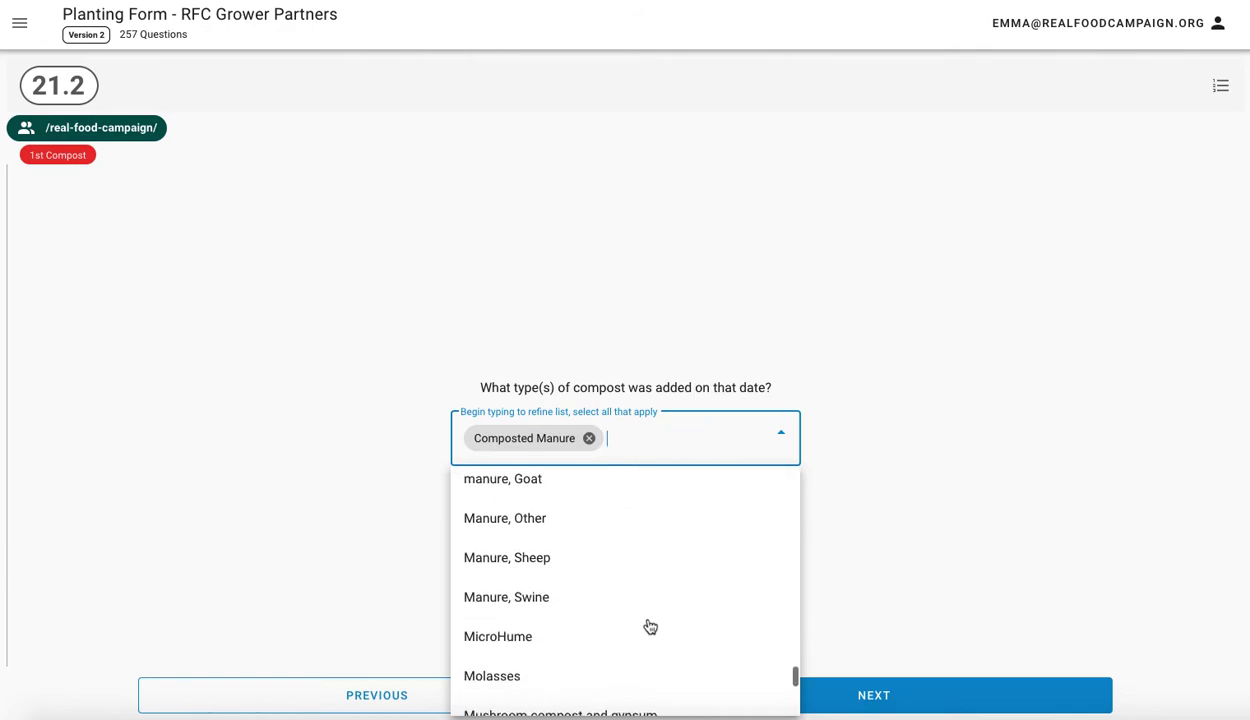
{"action": "scroll", "coordinate": [650, 626], "scroll_direction": "down", "scroll_amount": 4}
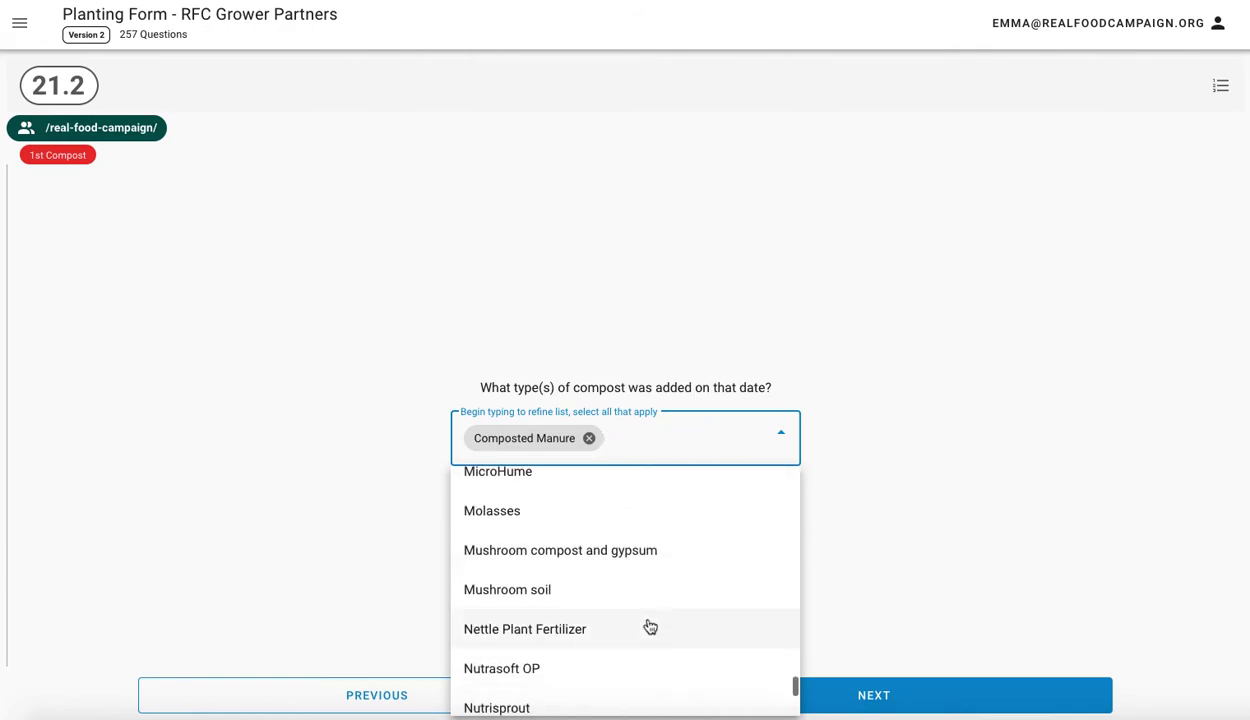
{"action": "scroll", "coordinate": [650, 626], "scroll_direction": "down", "scroll_amount": 5}
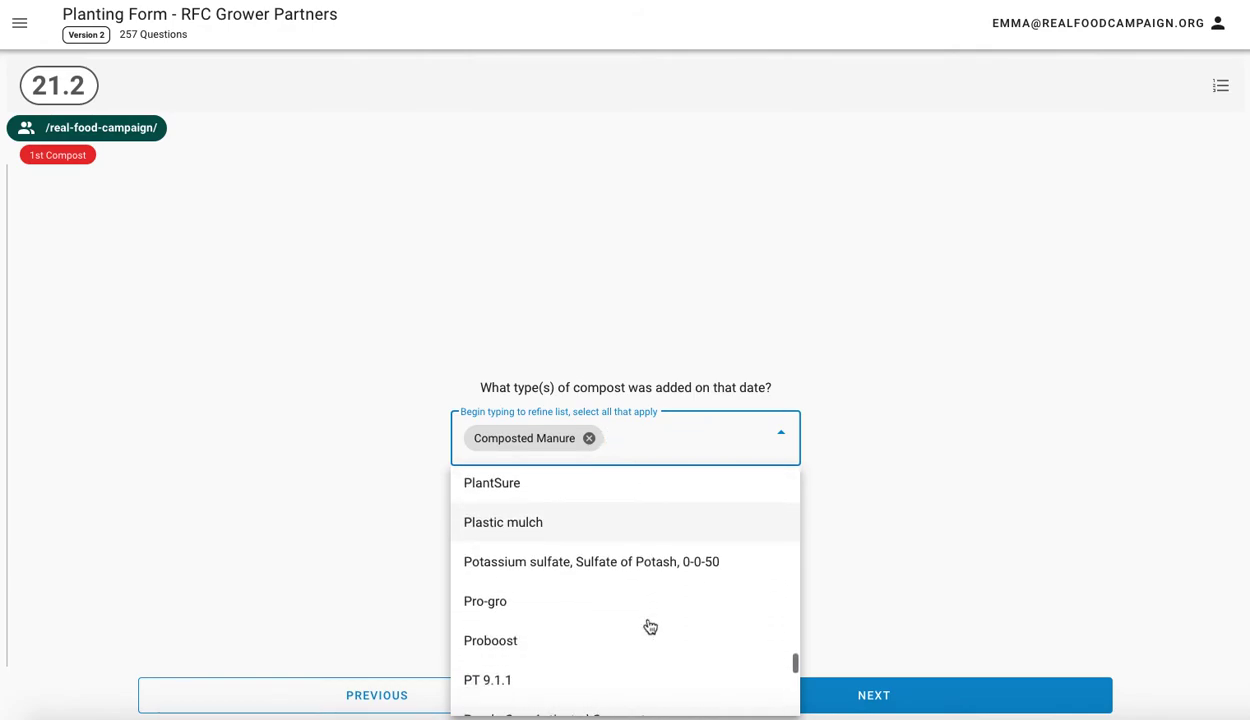
{"action": "scroll", "coordinate": [650, 626], "scroll_direction": "down", "scroll_amount": 3}
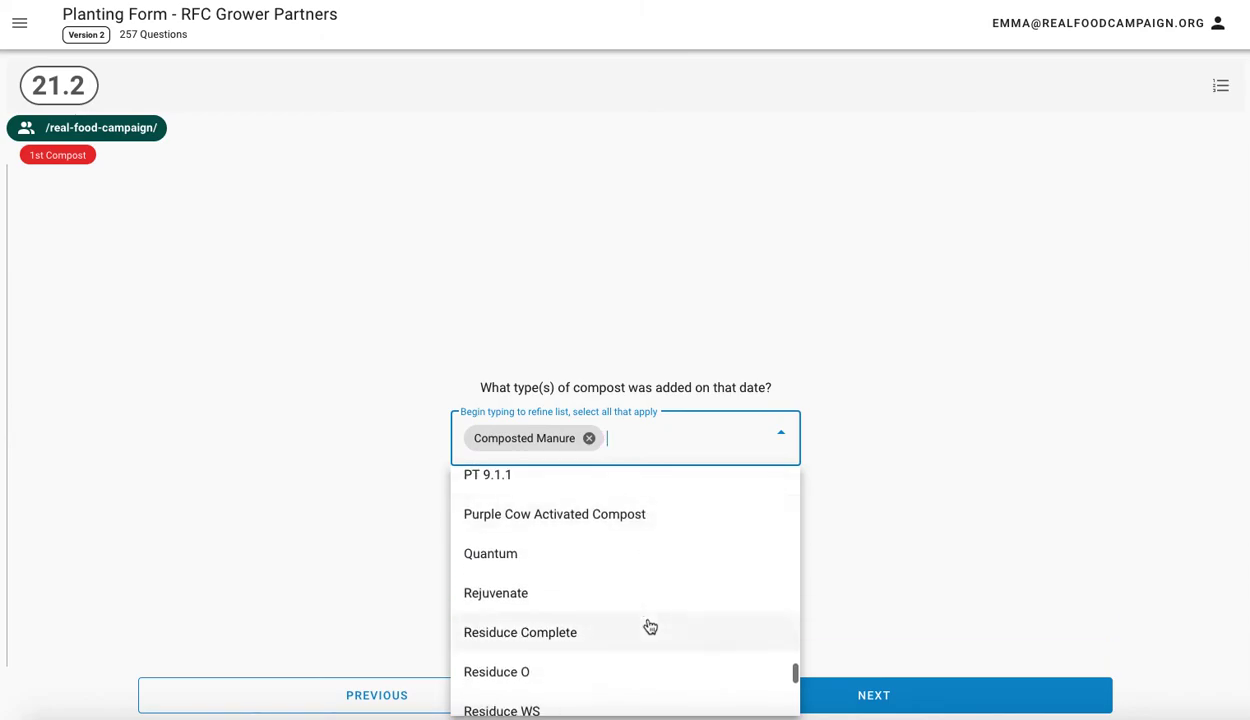
{"action": "scroll", "coordinate": [650, 626], "scroll_direction": "down", "scroll_amount": 4}
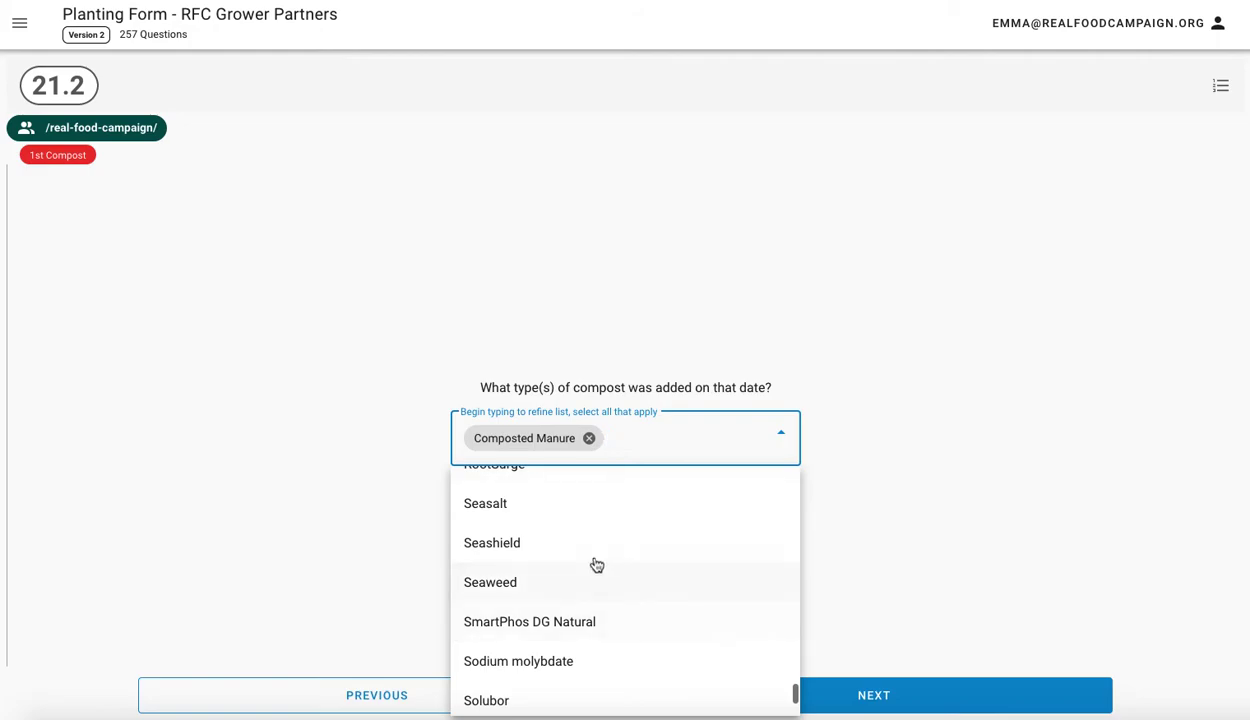
{"action": "scroll", "coordinate": [536, 558], "scroll_direction": "down", "scroll_amount": 1}
{"action": "scroll", "coordinate": [536, 558], "scroll_direction": "down", "scroll_amount": 3}
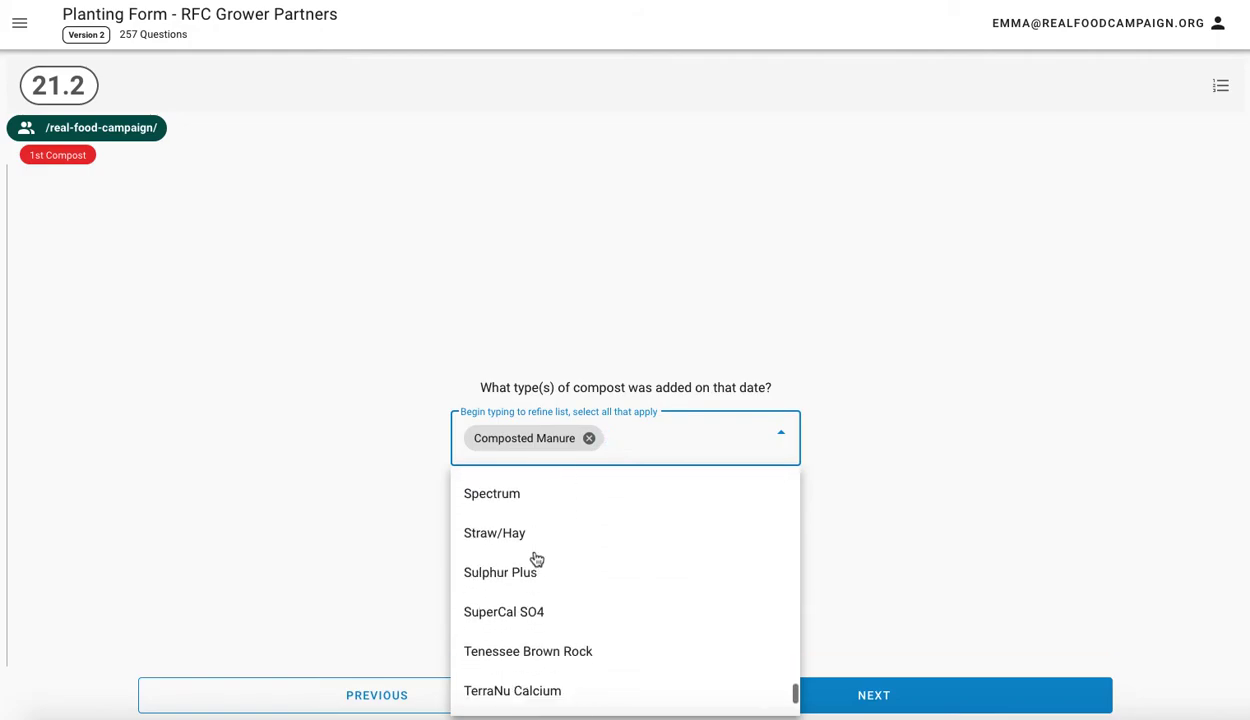
{"action": "scroll", "coordinate": [536, 558], "scroll_direction": "down", "scroll_amount": 4}
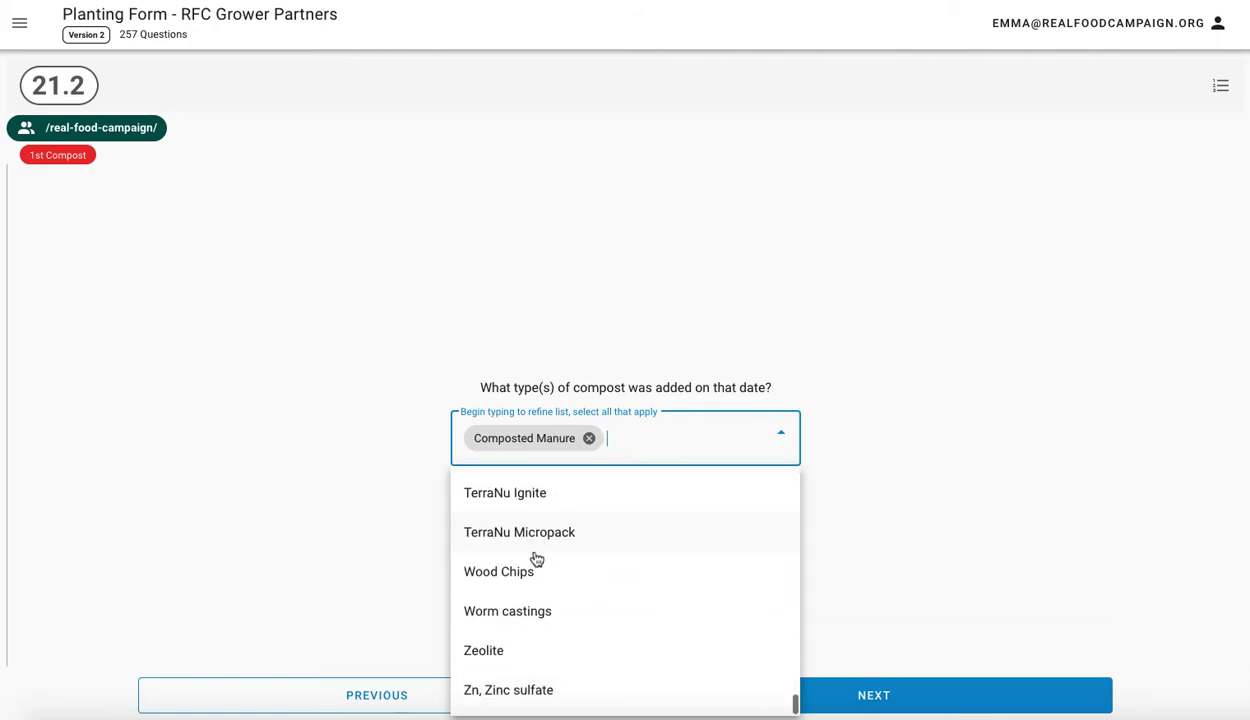
{"action": "left_click", "coordinate": [528, 573]}
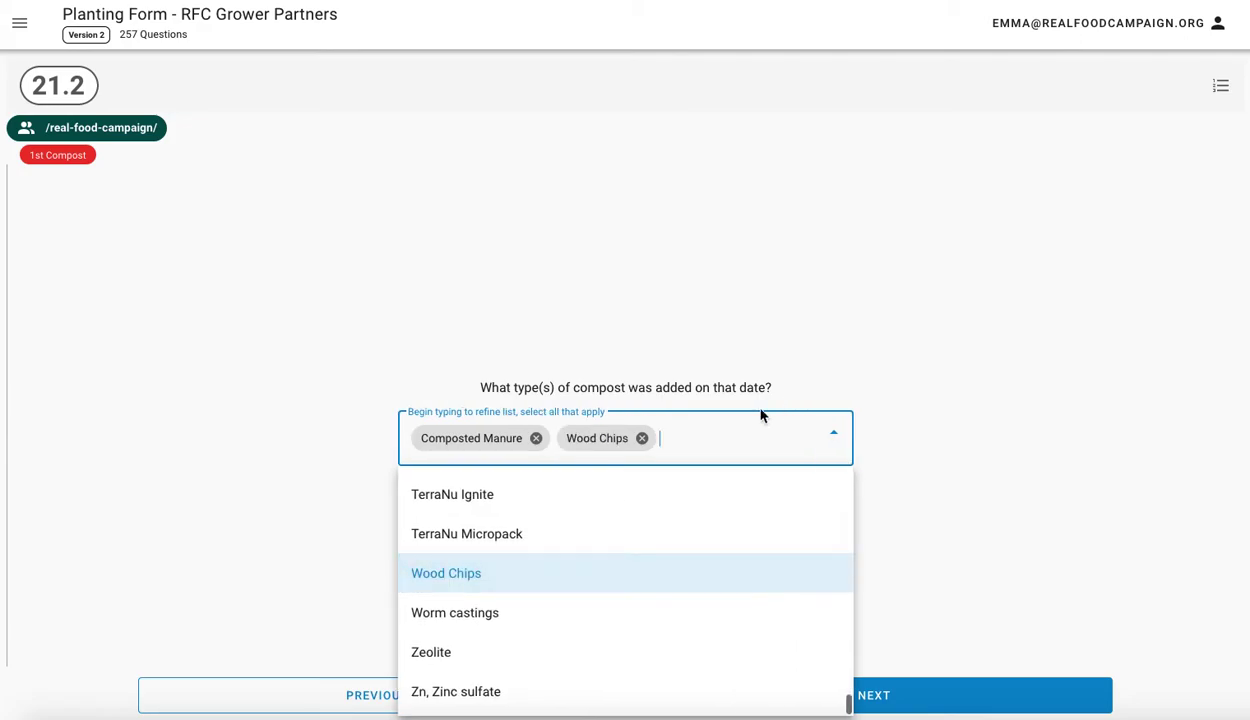
Add Worm castings to the compost types for that date and continue to the units question.
{"action": "type", "text": "worm"}
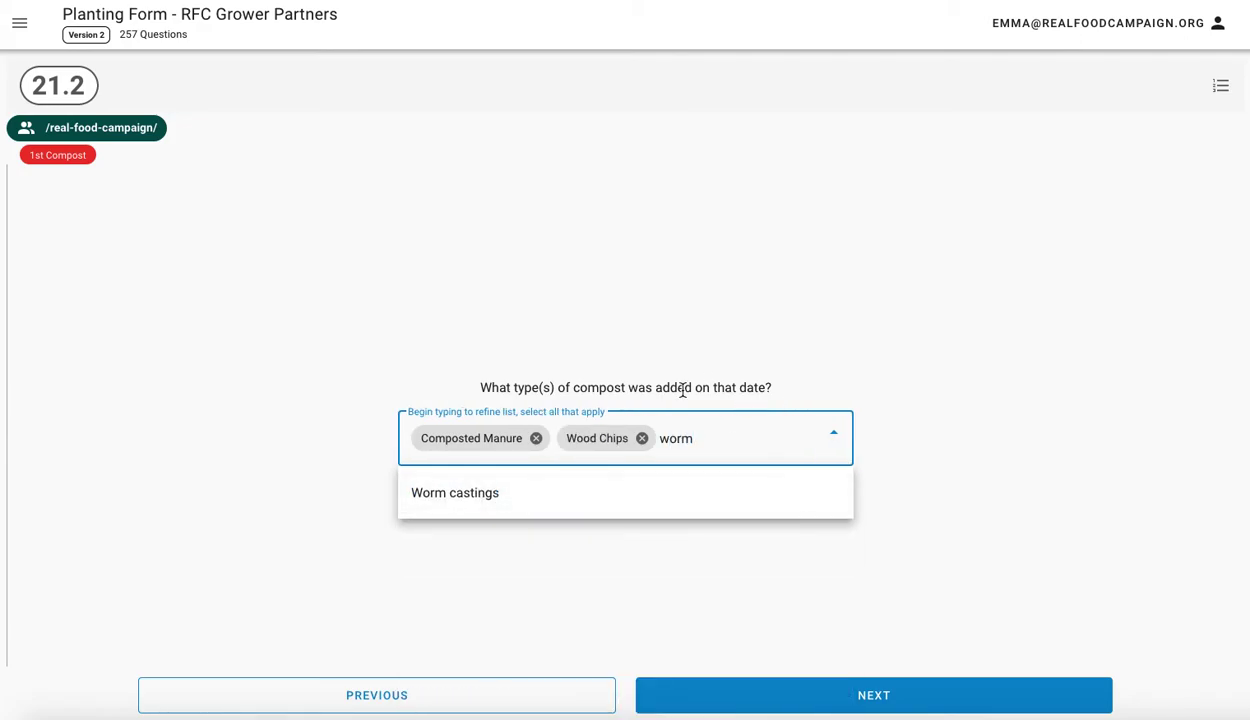
{"action": "left_click", "coordinate": [477, 500]}
{"action": "key", "text": "BackSpace"}
{"action": "key", "text": "BackSpace"}
{"action": "key", "text": "BackSpace"}
{"action": "key", "text": "BackSpace"}
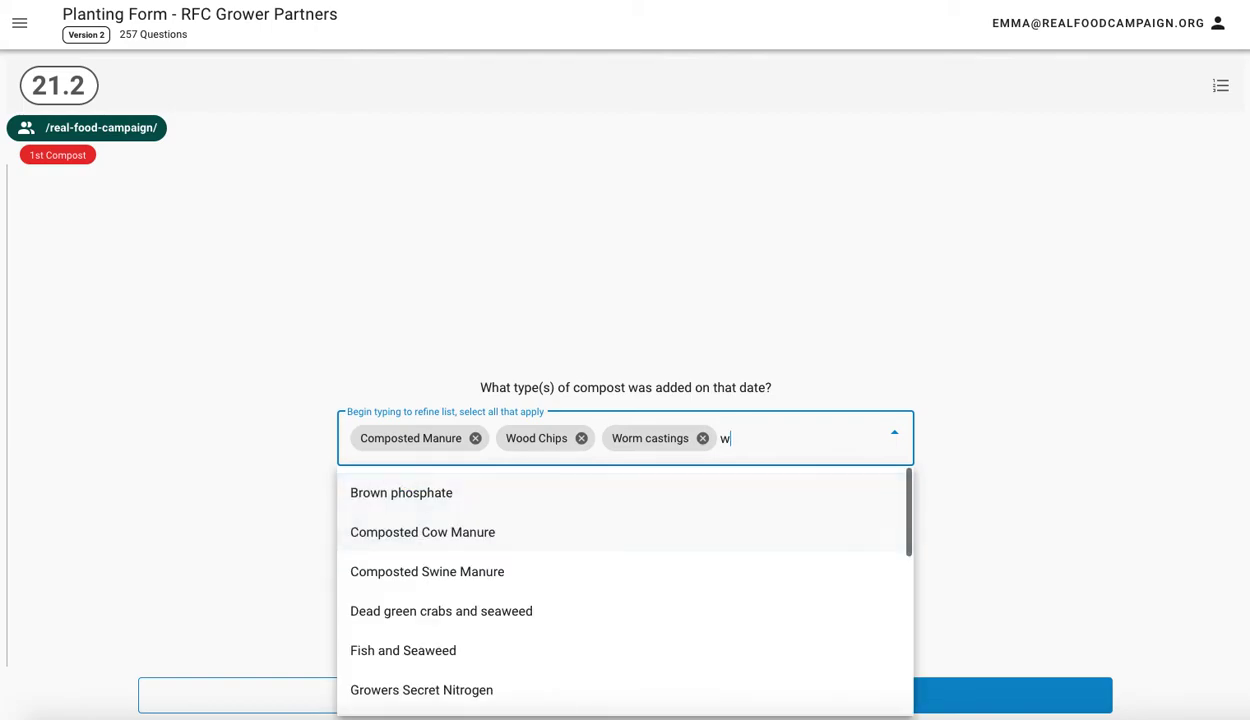
{"action": "left_click", "coordinate": [1066, 560]}
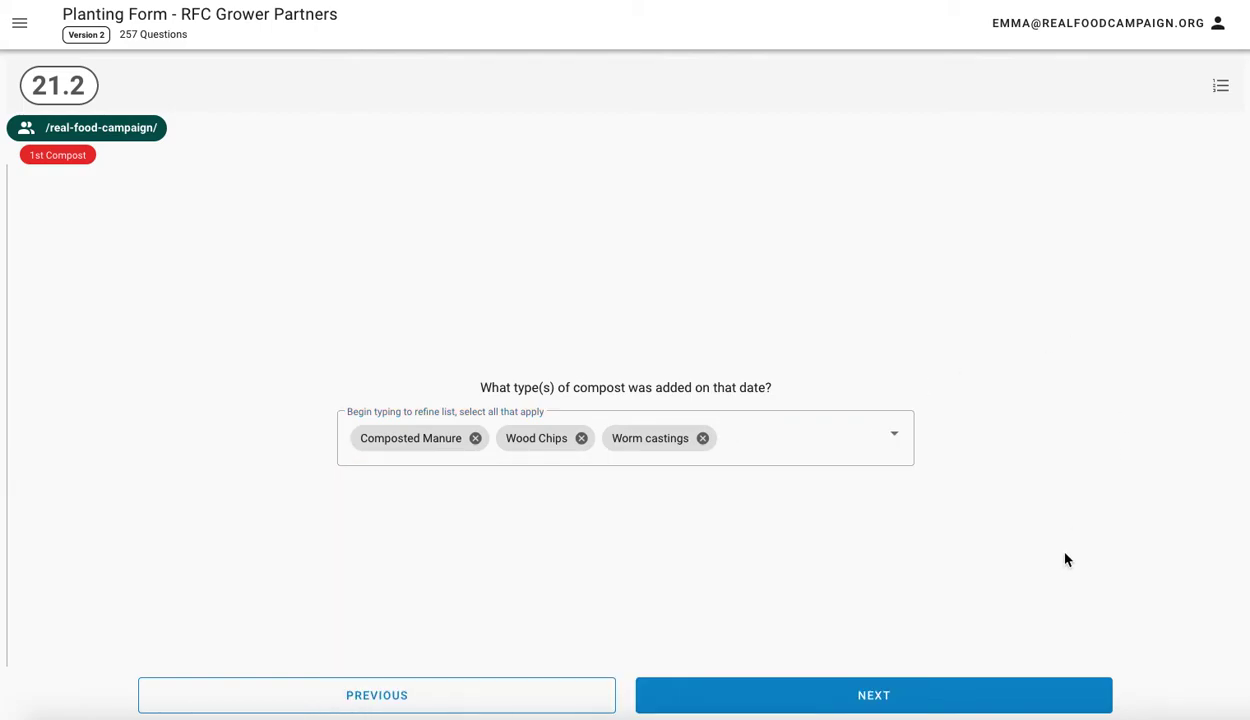
{"action": "left_click", "coordinate": [860, 698]}
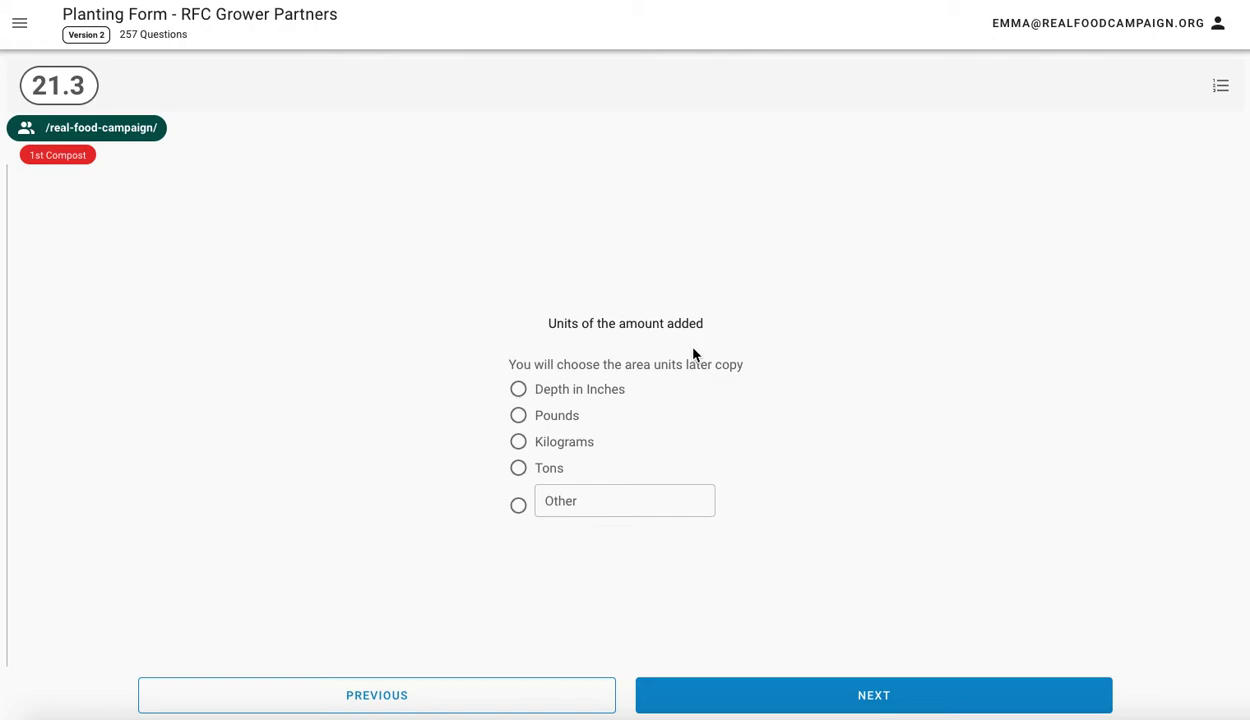
Record the first compost amount as 4 with Depth in Inches as the unit and continue to the compost tea section.
{"action": "left_click", "coordinate": [518, 389]}
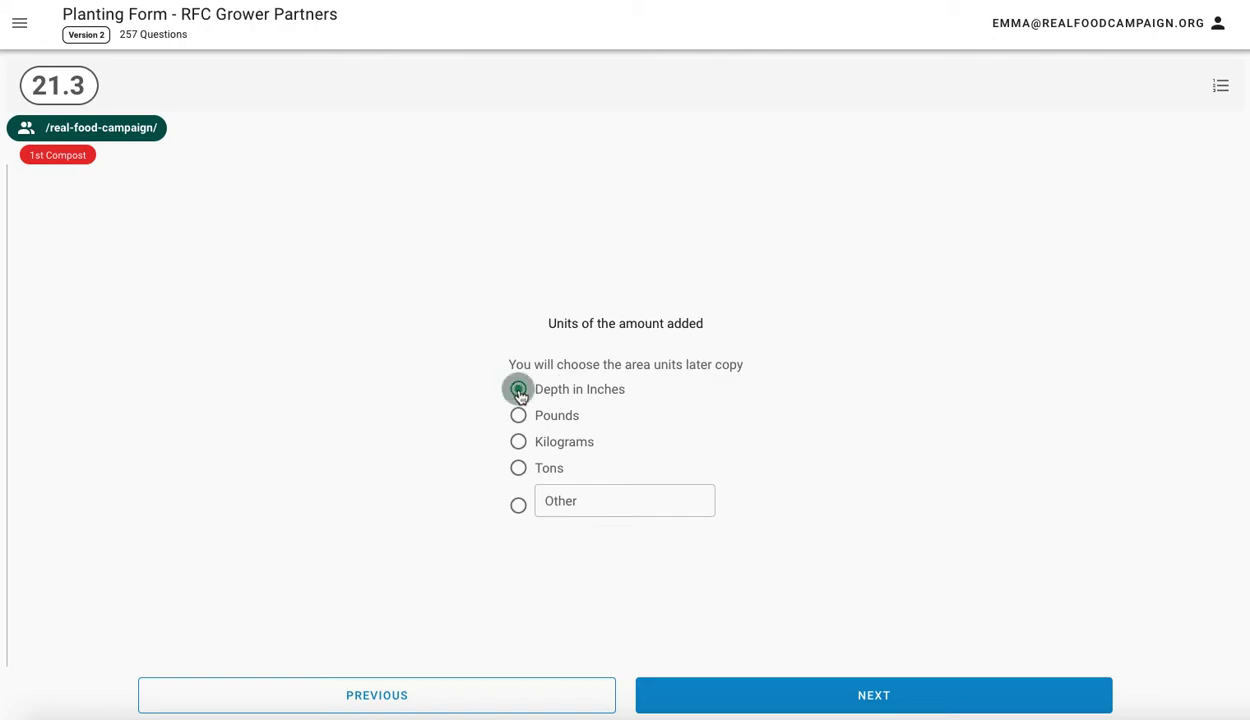
{"action": "left_click", "coordinate": [820, 705]}
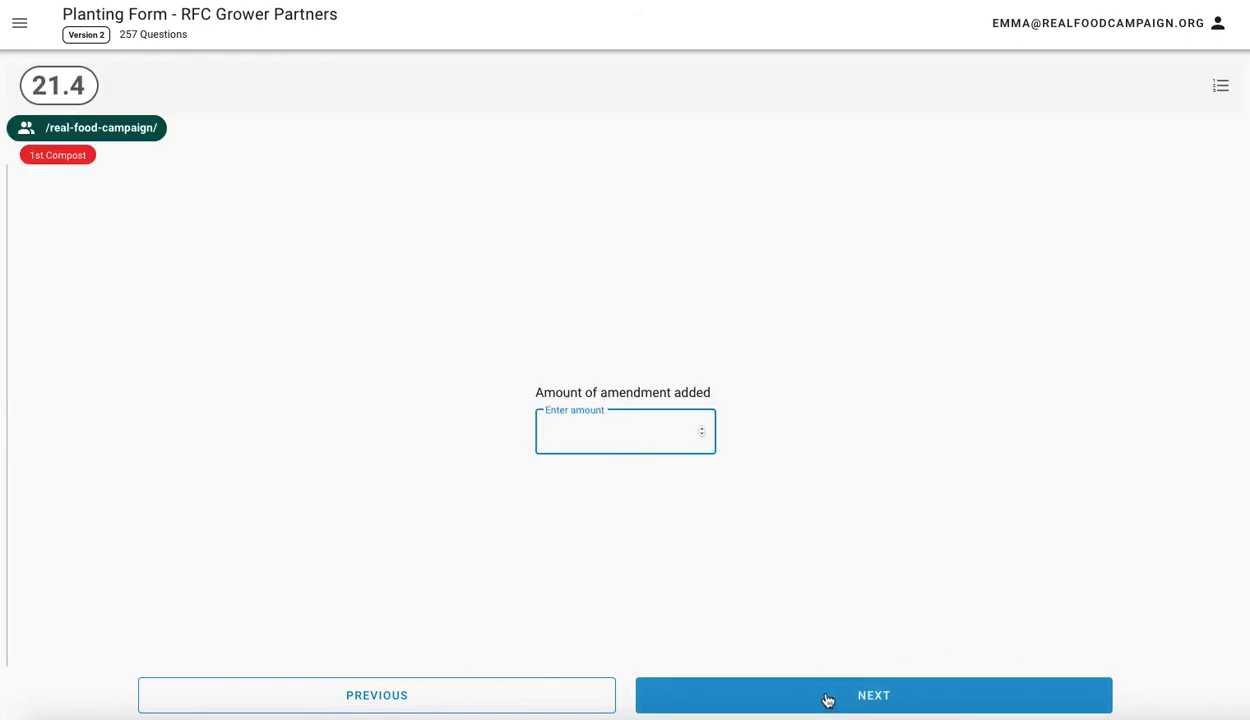
{"action": "type", "text": "56"}
{"action": "key", "text": "BackSpace"}
{"action": "key", "text": "BackSpace"}
{"action": "type", "text": "4"}
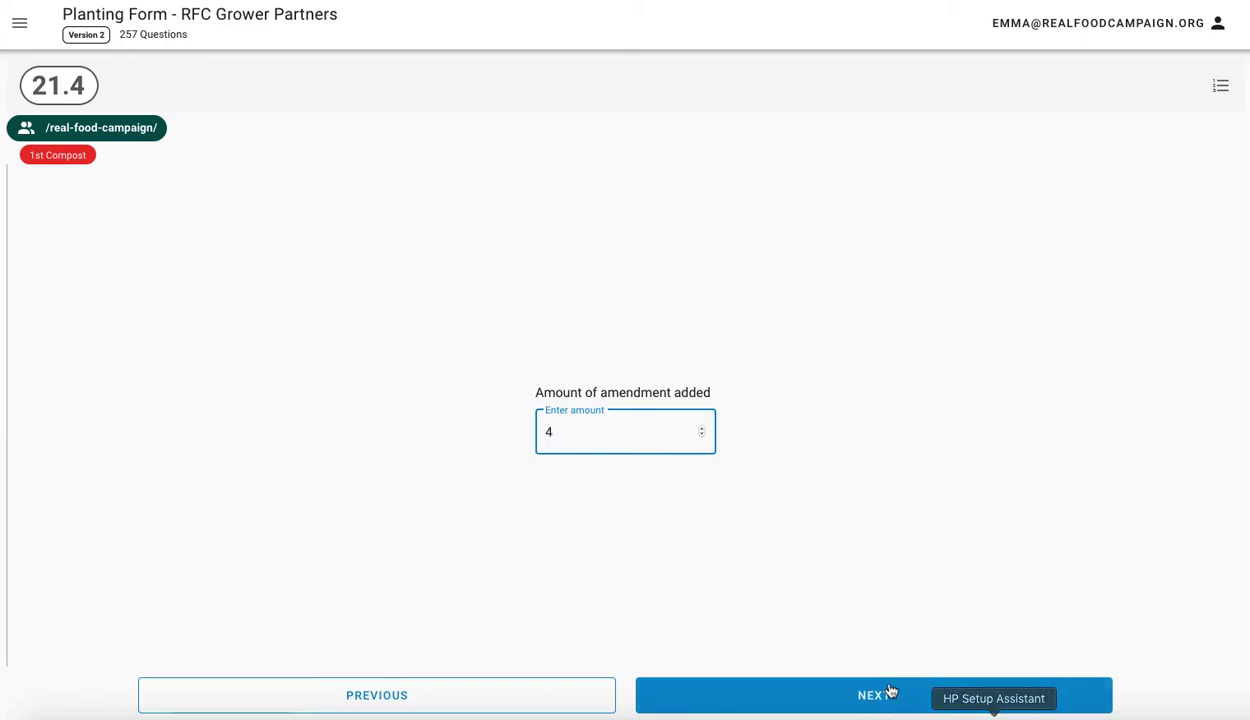
{"action": "left_click", "coordinate": [843, 700]}
{"action": "left_click", "coordinate": [541, 453]}
{"action": "left_click", "coordinate": [792, 695]}
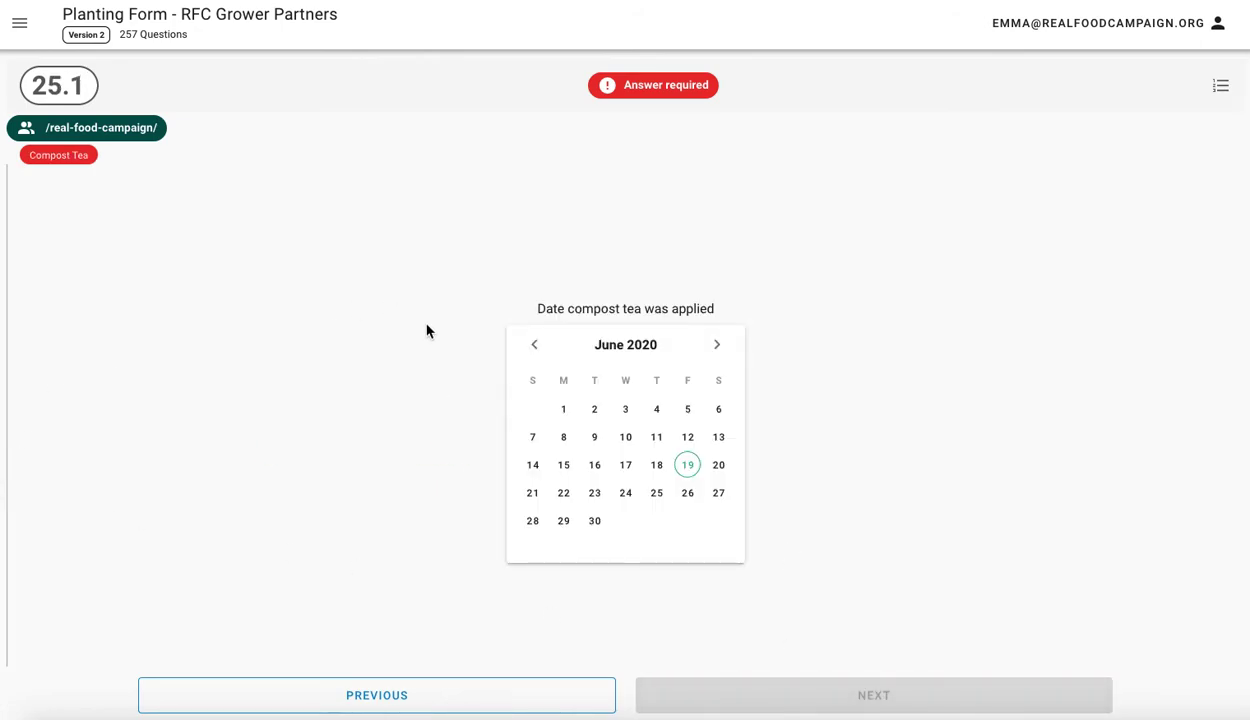
Set the compost tea application date to May 29, 2020 and continue.
{"action": "left_click", "coordinate": [534, 344]}
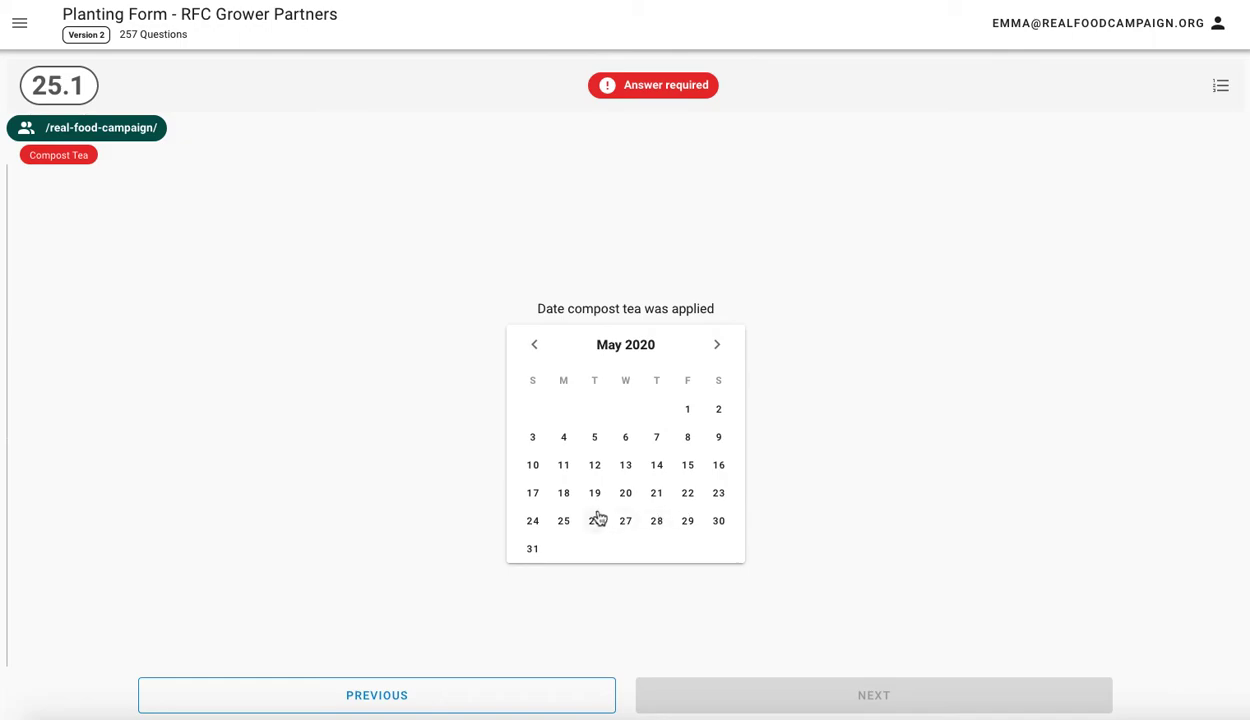
{"action": "left_click", "coordinate": [687, 520]}
{"action": "left_click", "coordinate": [807, 695]}
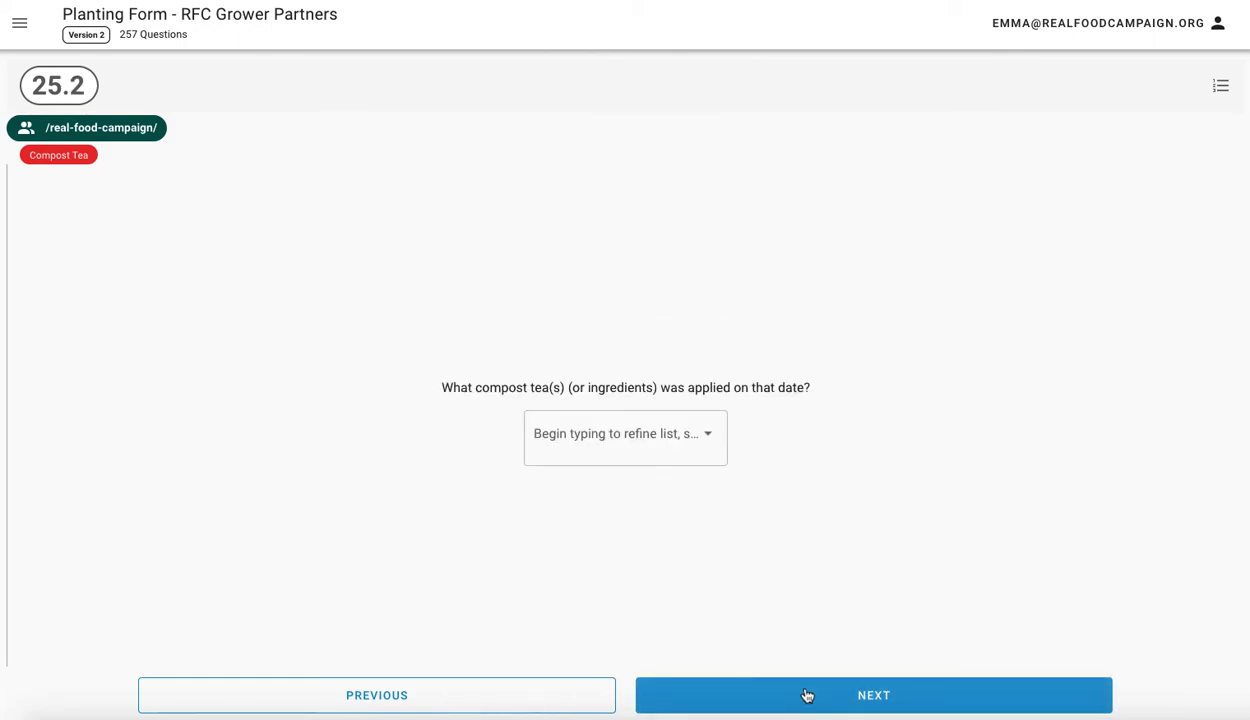
Select Decaying Plant Material and IMO 1 and 2/Homemade as compost tea ingredients applied on that date.
{"action": "left_click", "coordinate": [634, 432]}
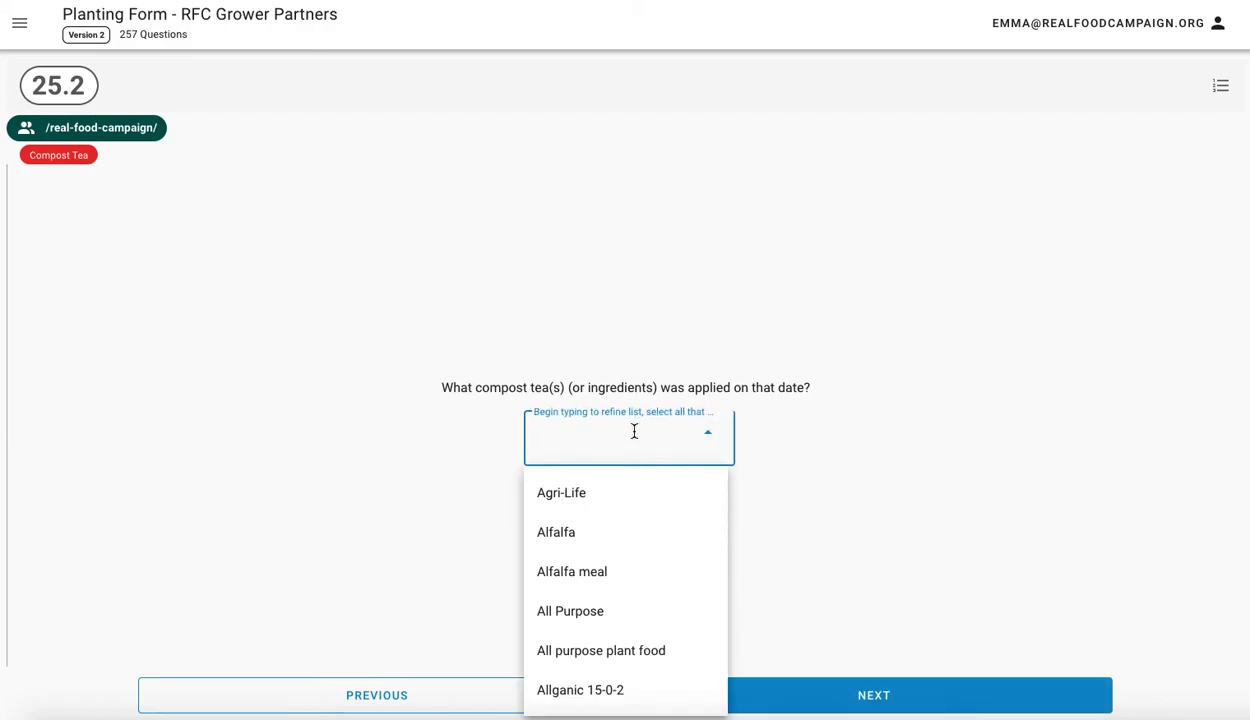
{"action": "type", "text": "de"}
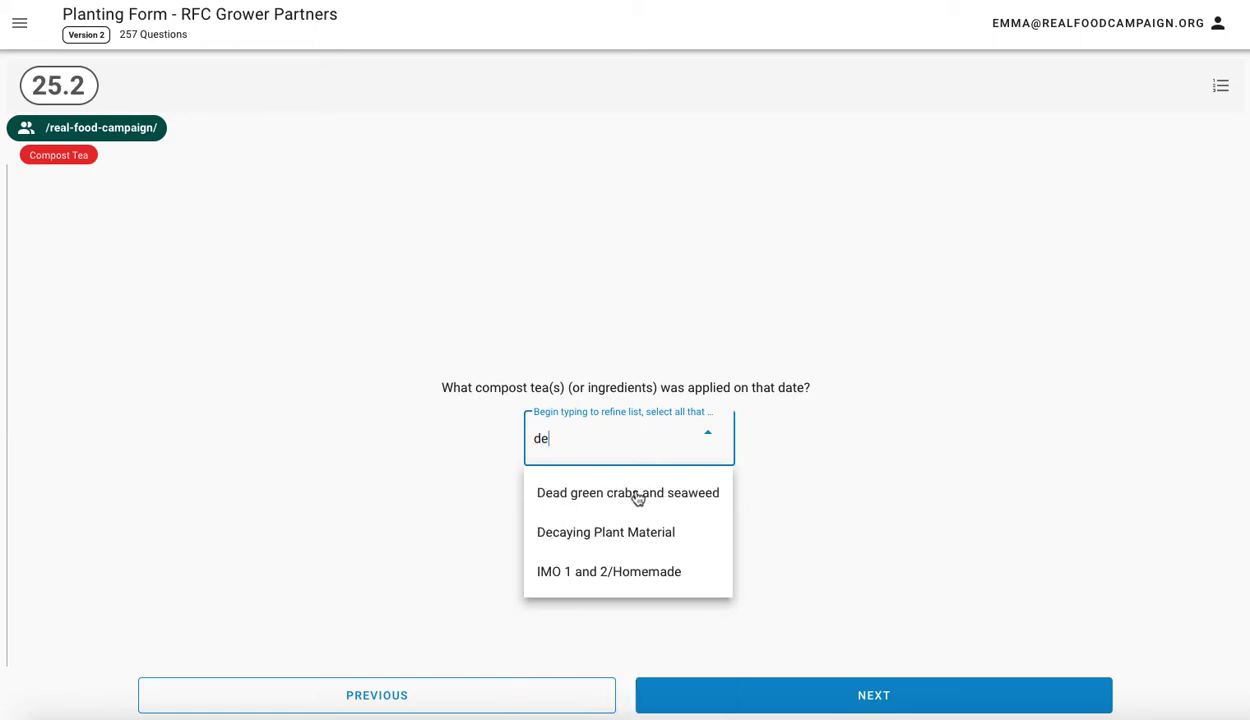
{"action": "left_click", "coordinate": [578, 540]}
{"action": "key", "text": "BackSpace"}
{"action": "key", "text": "BackSpace"}
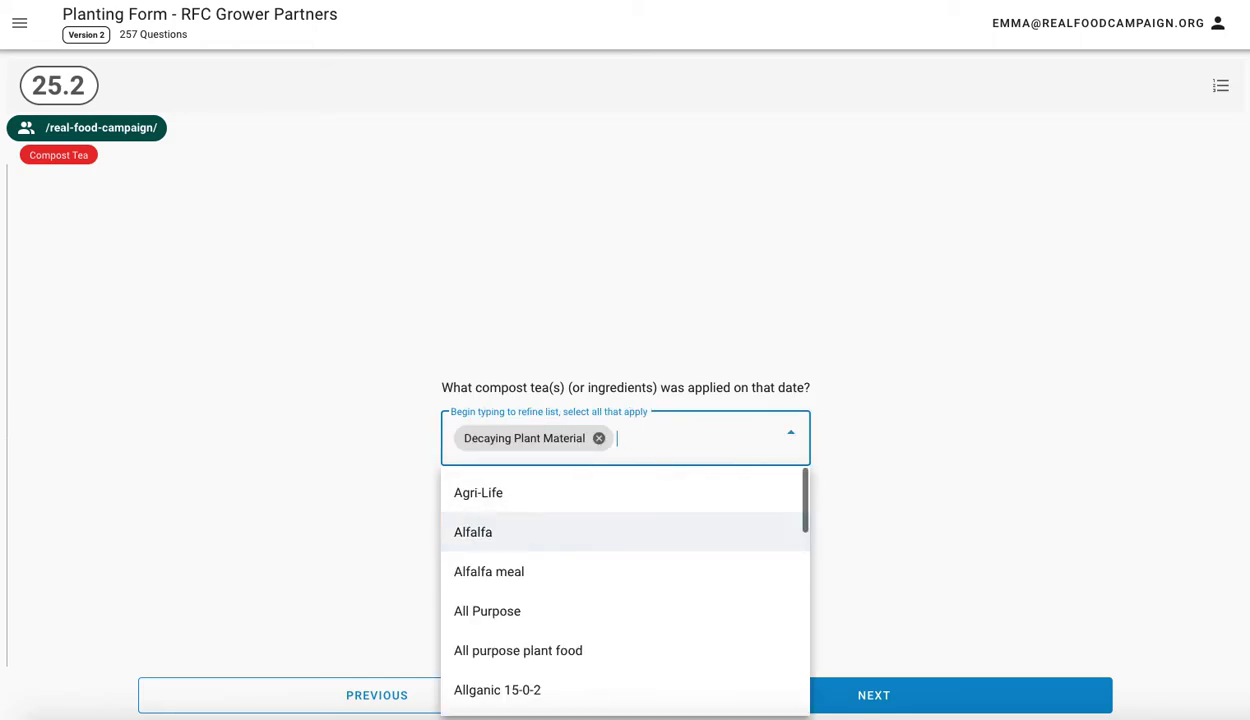
{"action": "type", "text": "im"}
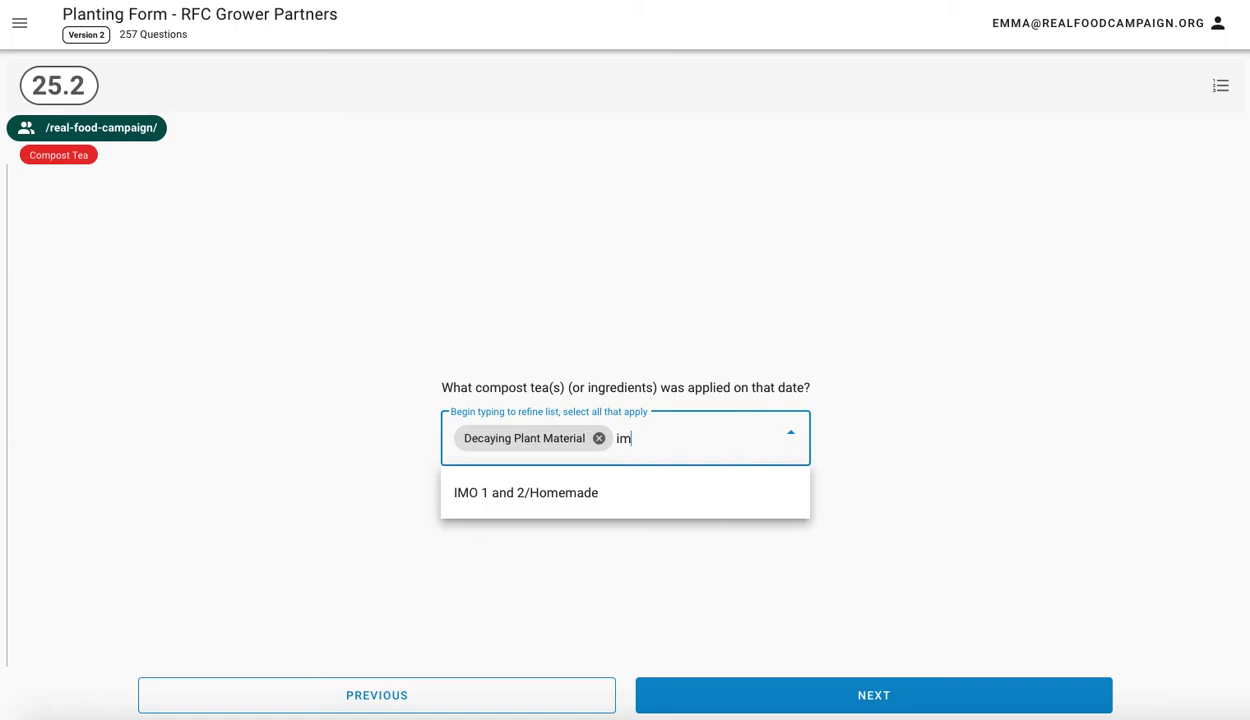
{"action": "left_click", "coordinate": [545, 493]}
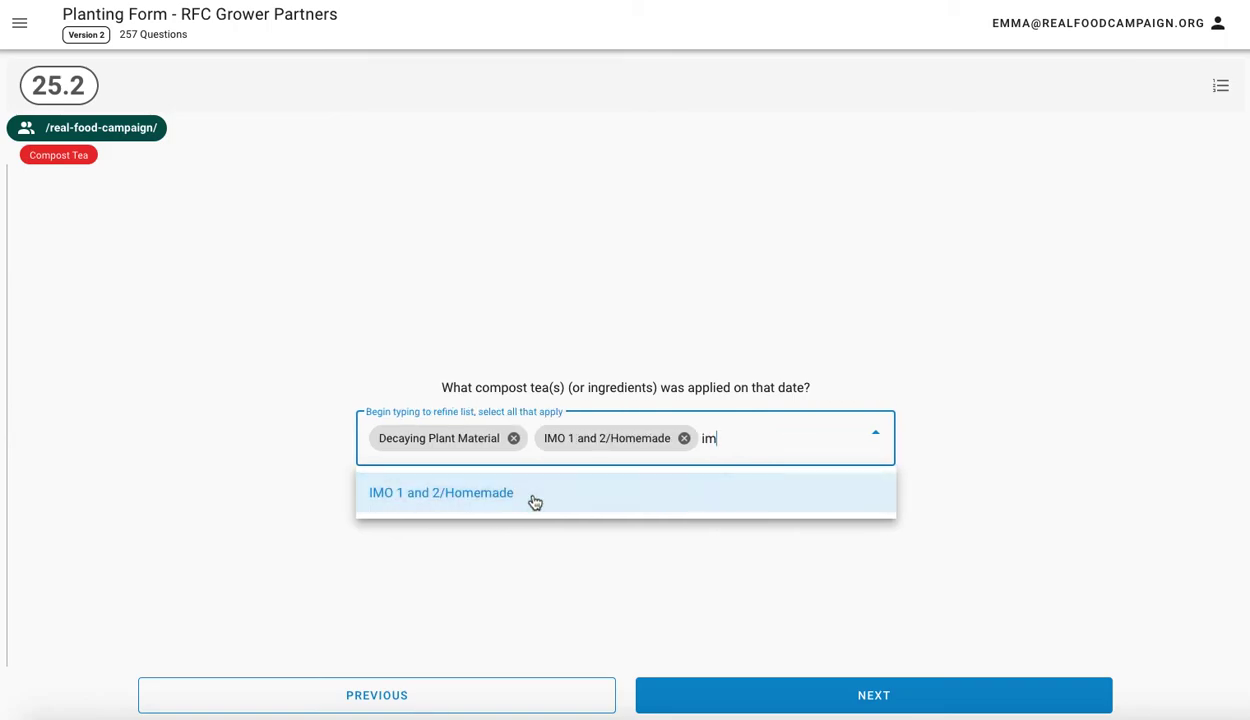
{"action": "key", "text": "BackSpace"}
{"action": "key", "text": "BackSpace"}
Add Rejuvenate and Quantum to the compost tea ingredients.
{"action": "type", "text": "reju"}
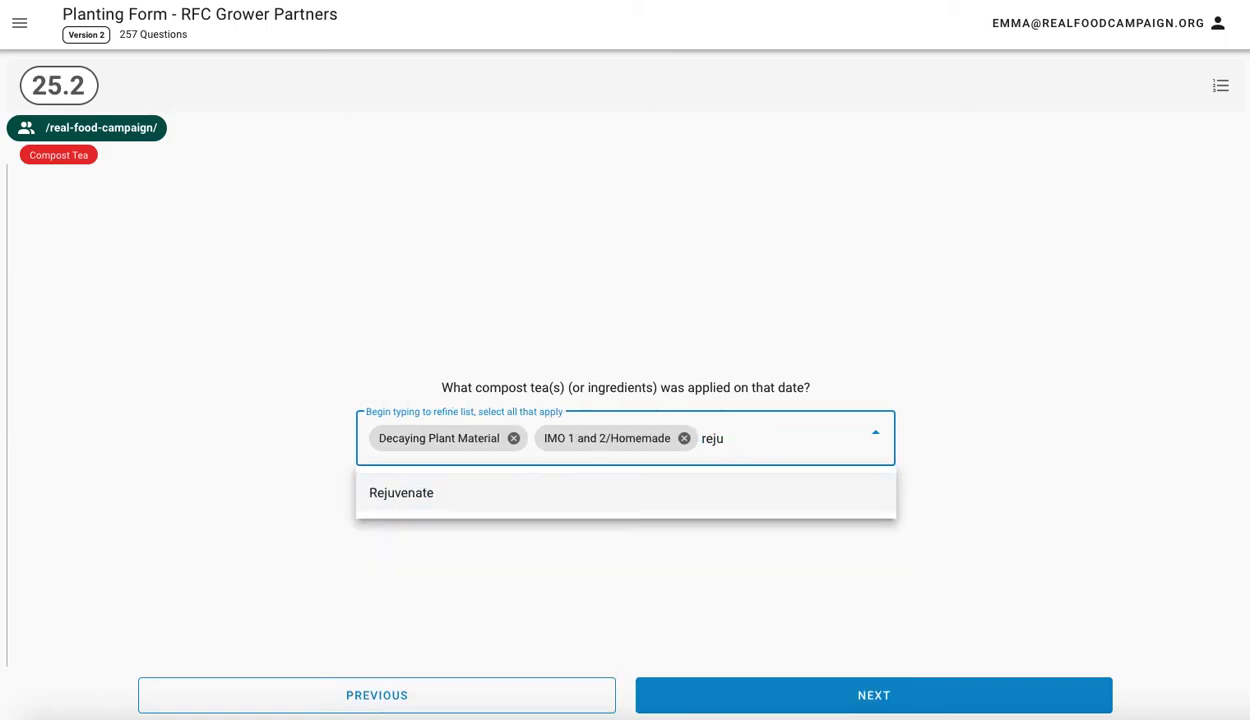
{"action": "left_click", "coordinate": [440, 508]}
{"action": "key", "text": "BackSpace"}
{"action": "key", "text": "BackSpace"}
{"action": "key", "text": "BackSpace"}
{"action": "key", "text": "BackSpace"}
{"action": "type", "text": "quantu"}
{"action": "left_click", "coordinate": [371, 493]}
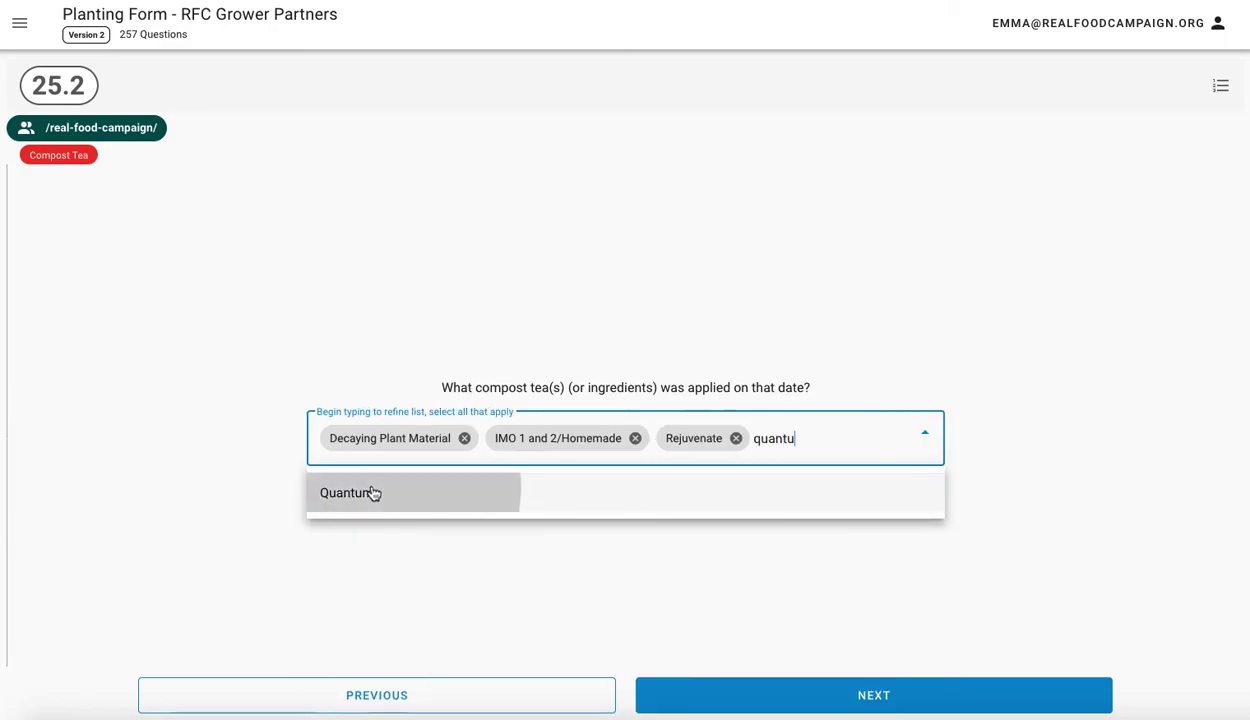
{"action": "key", "text": "BackSpace"}
{"action": "key", "text": "BackSpace"}
{"action": "key", "text": "BackSpace"}
{"action": "key", "text": "BackSpace"}
{"action": "key", "text": "BackSpace"}
{"action": "key", "text": "BackSpace"}
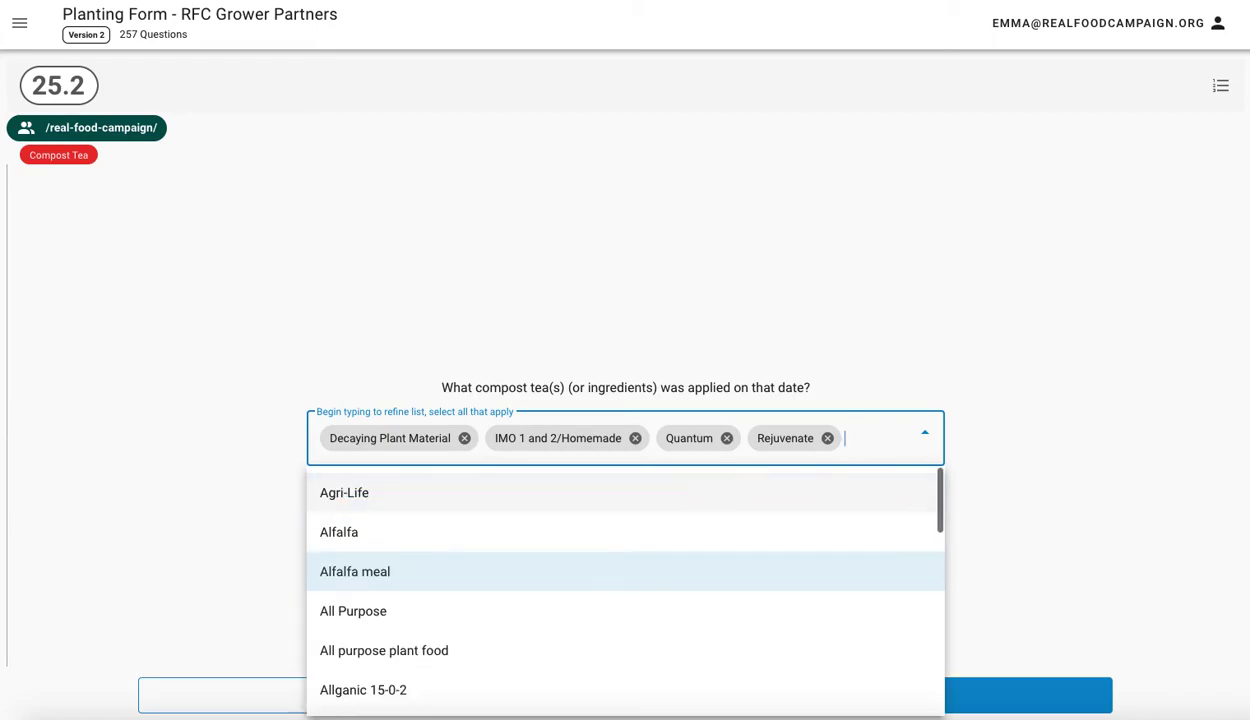
Add Manure, Other to the compost tea ingredients and continue to the next question.
{"action": "type", "text": "man"}
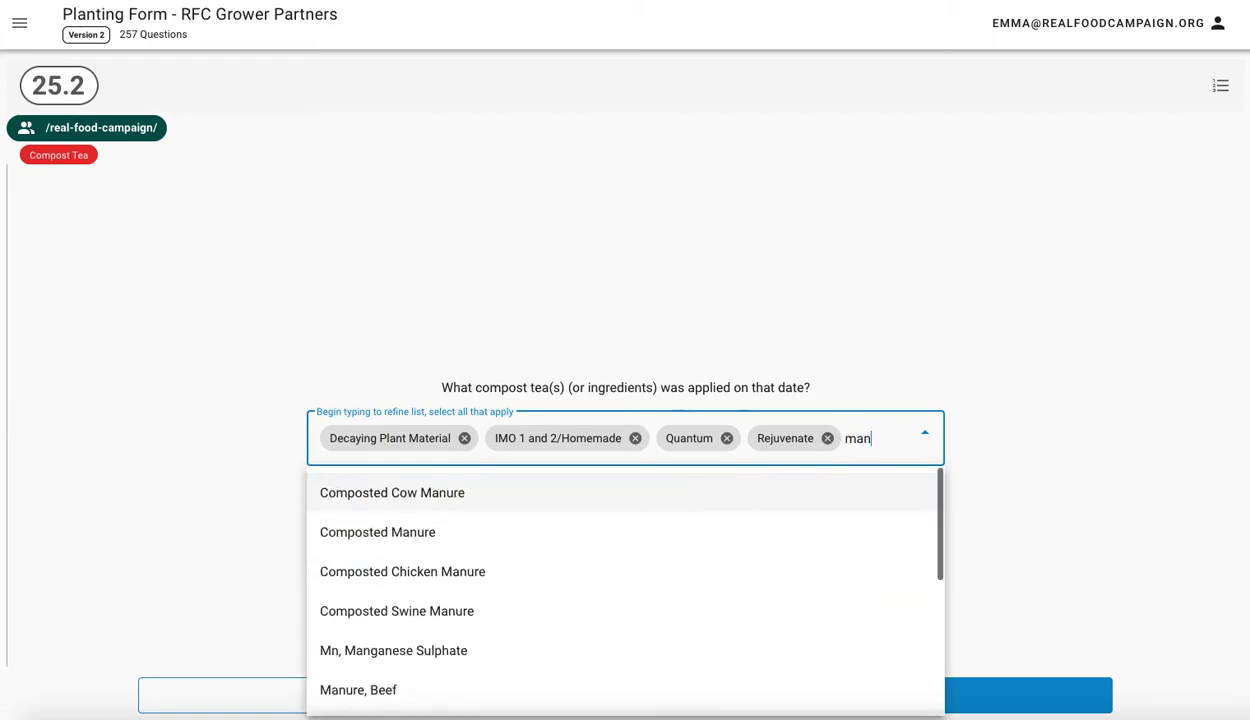
{"action": "scroll", "coordinate": [458, 592], "scroll_direction": "down", "scroll_amount": 5}
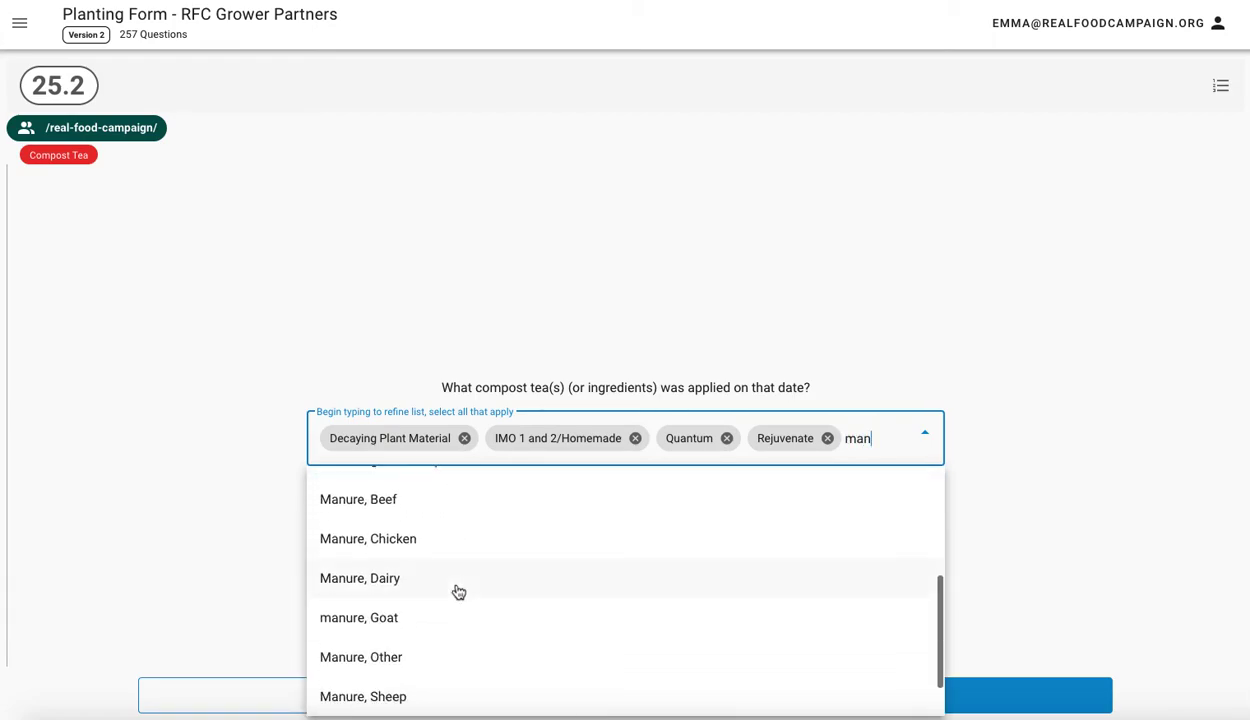
{"action": "left_click", "coordinate": [410, 610]}
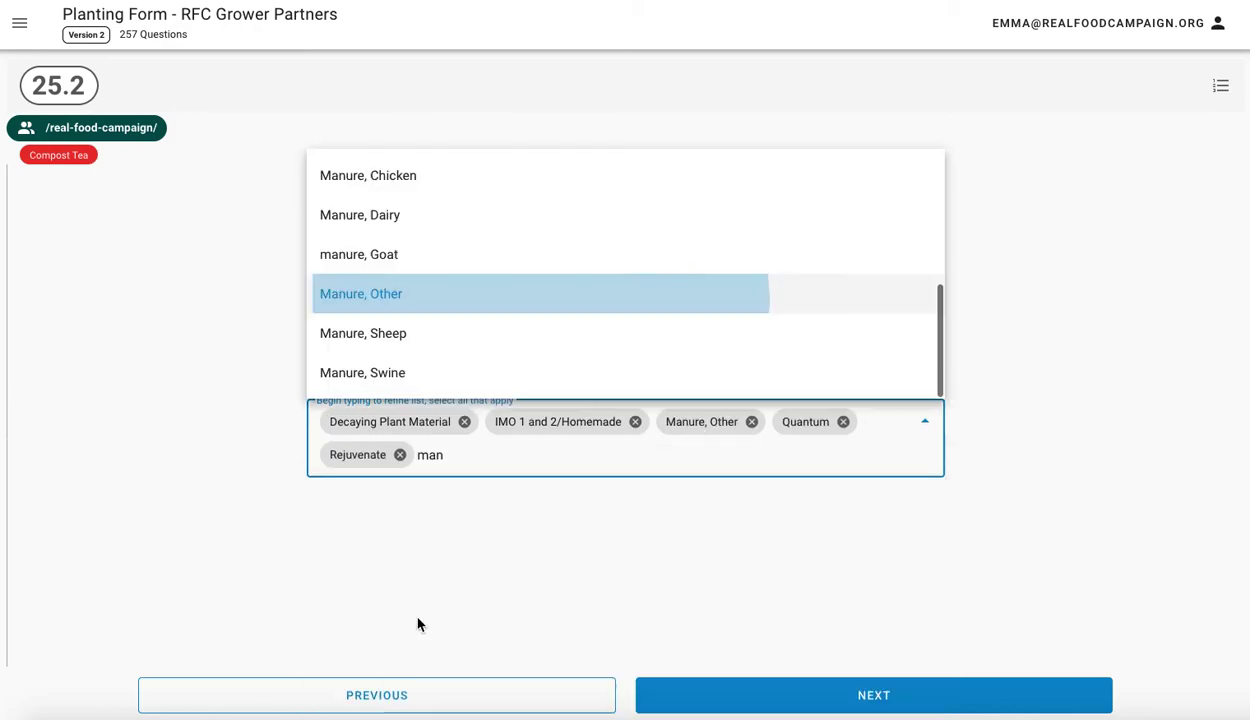
{"action": "left_click", "coordinate": [436, 583]}
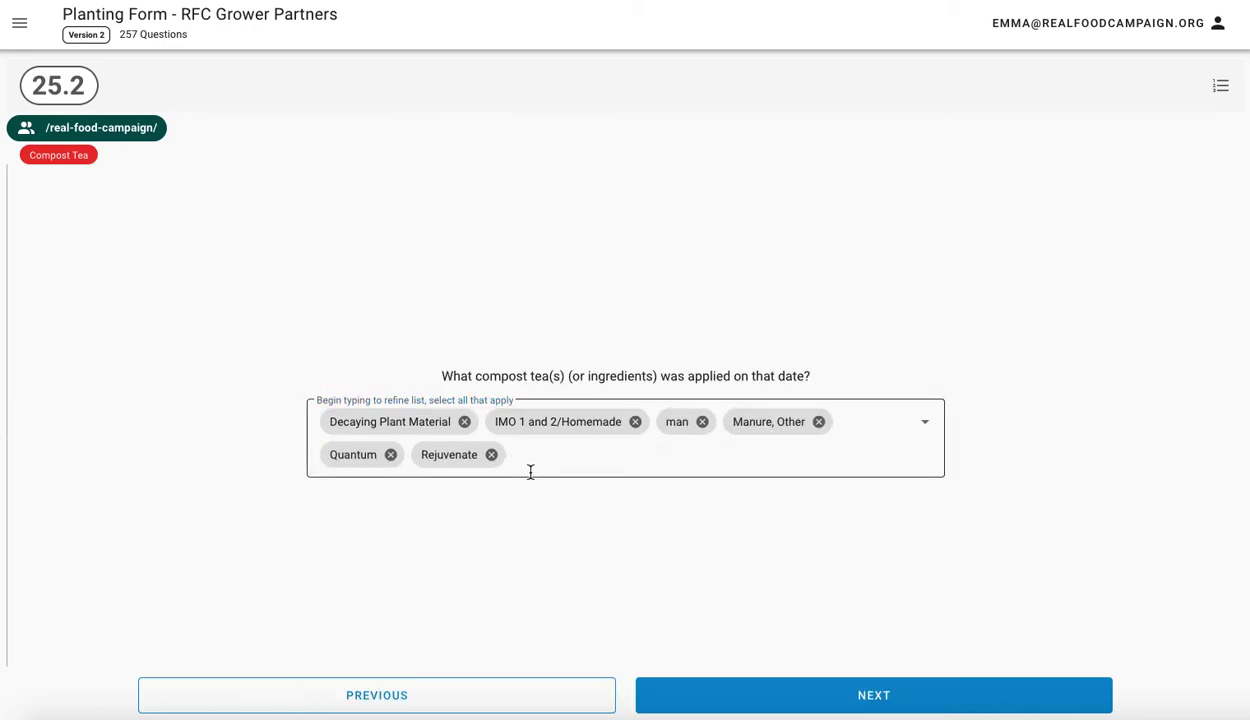
{"action": "left_click", "coordinate": [830, 697]}
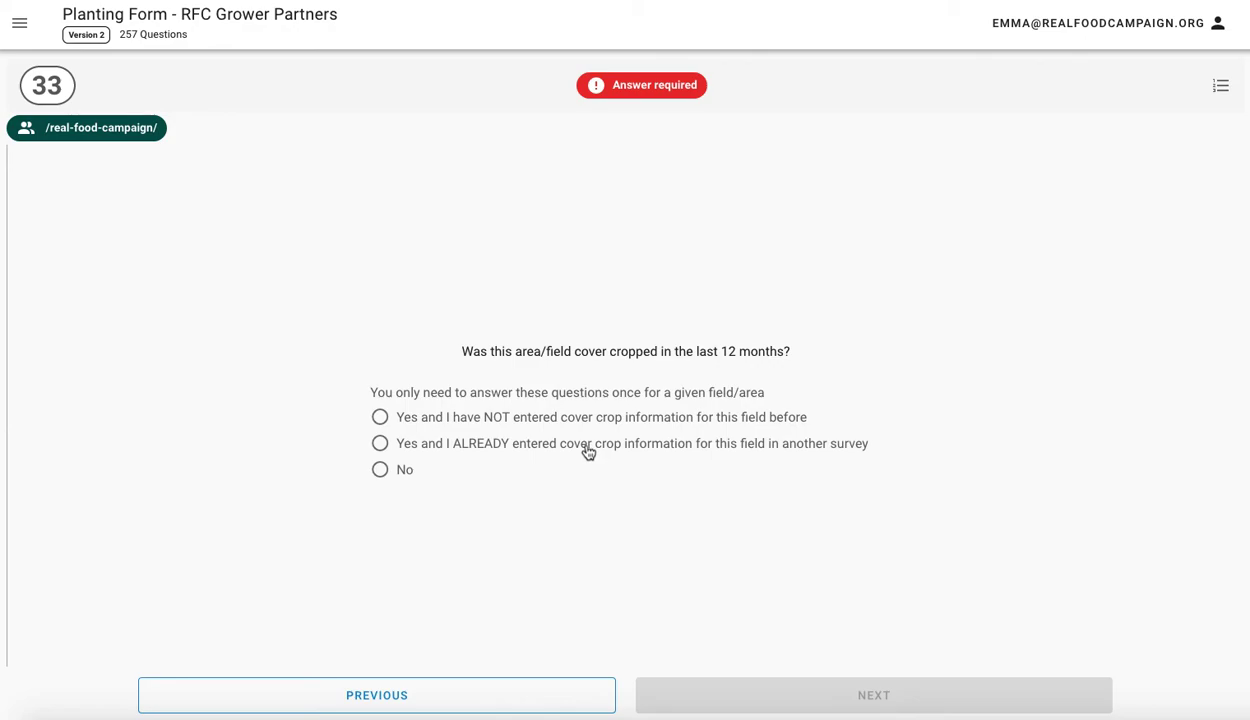
Answer that the field was cover cropped in the last 12 months and its cover crop information has NOT been entered before.
{"action": "left_click", "coordinate": [381, 418]}
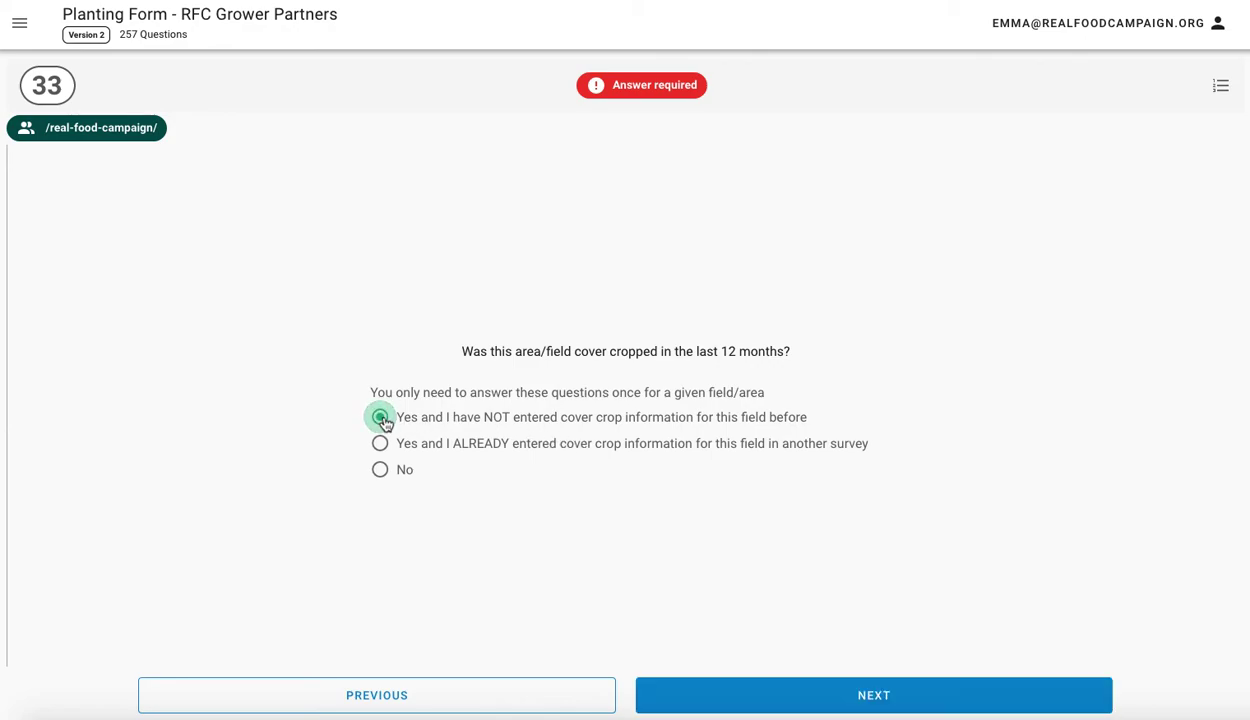
Record grasses, legumes, brassicas and non-legume broadleaves as the cover crop types planted, with 12 species in the mix.
{"action": "left_click", "coordinate": [852, 694]}
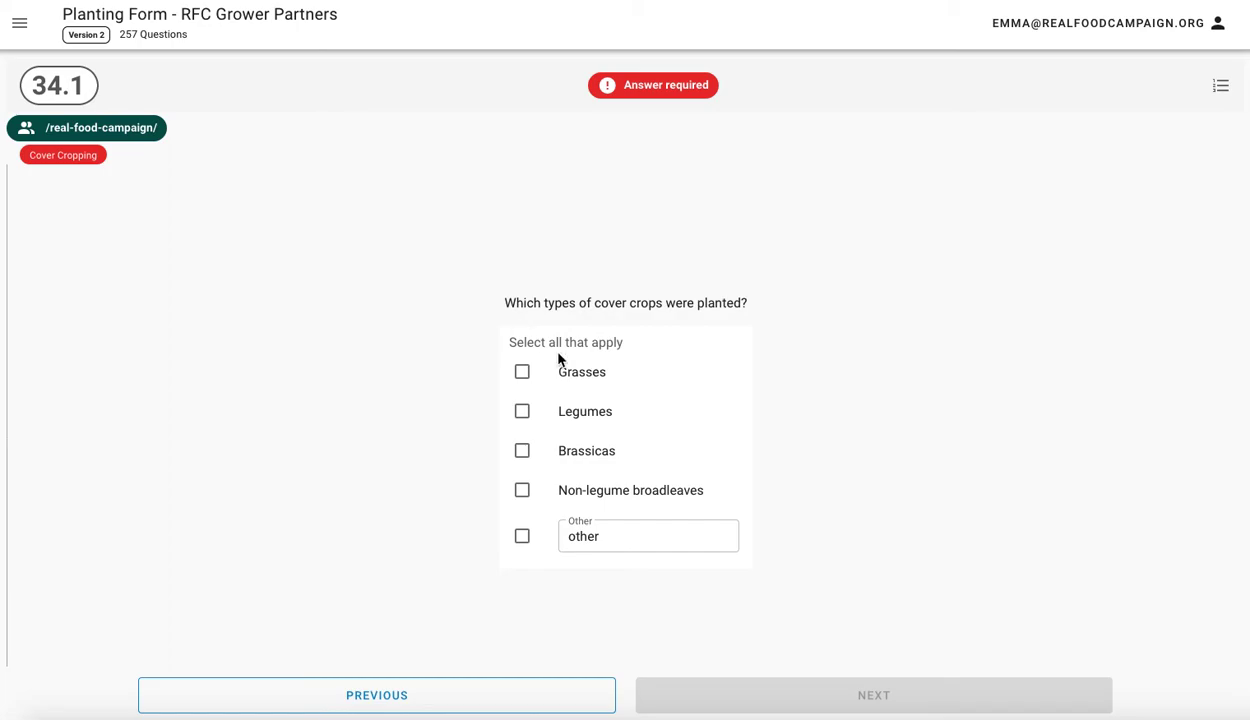
{"action": "left_click", "coordinate": [522, 493]}
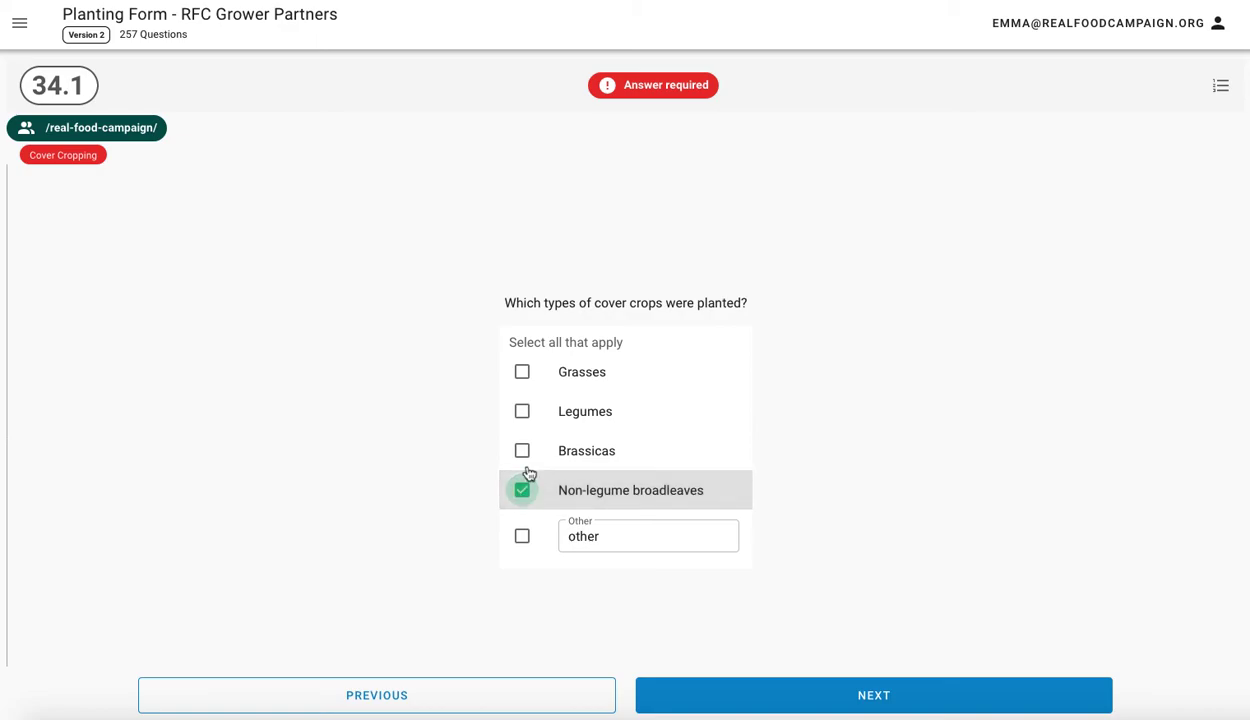
{"action": "left_click", "coordinate": [522, 374]}
{"action": "left_click", "coordinate": [522, 411]}
{"action": "left_click", "coordinate": [522, 450]}
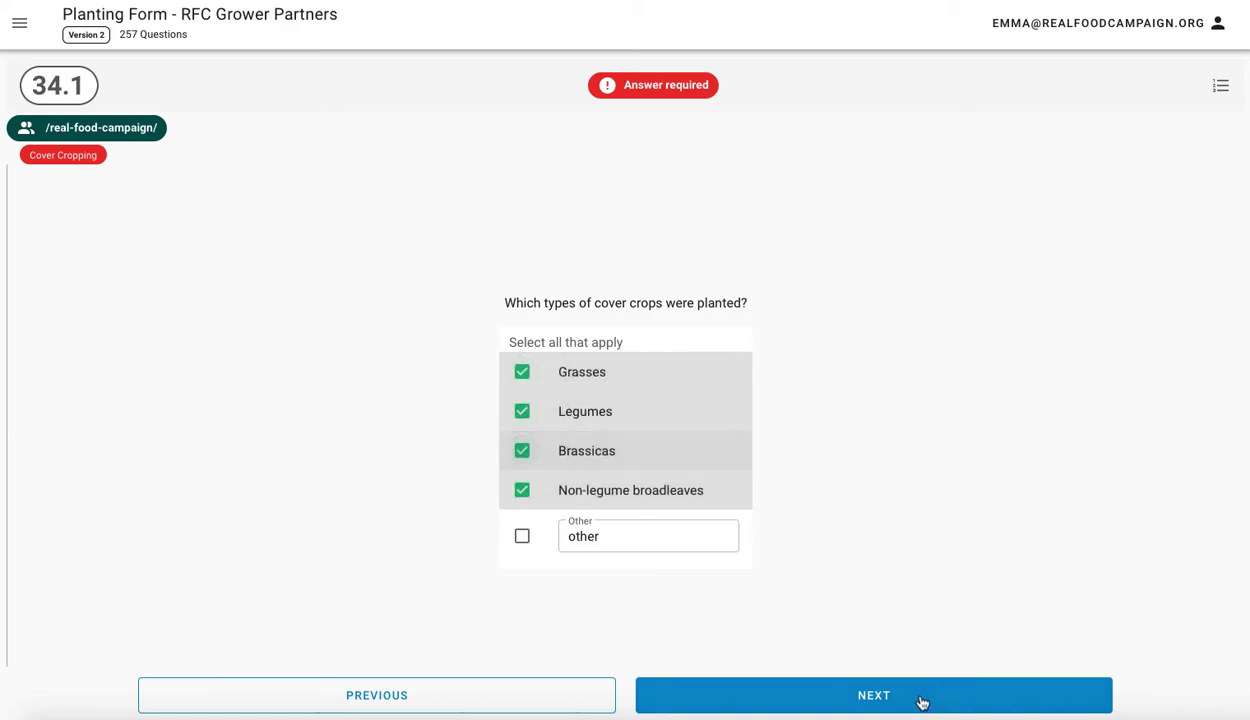
{"action": "left_click", "coordinate": [899, 700]}
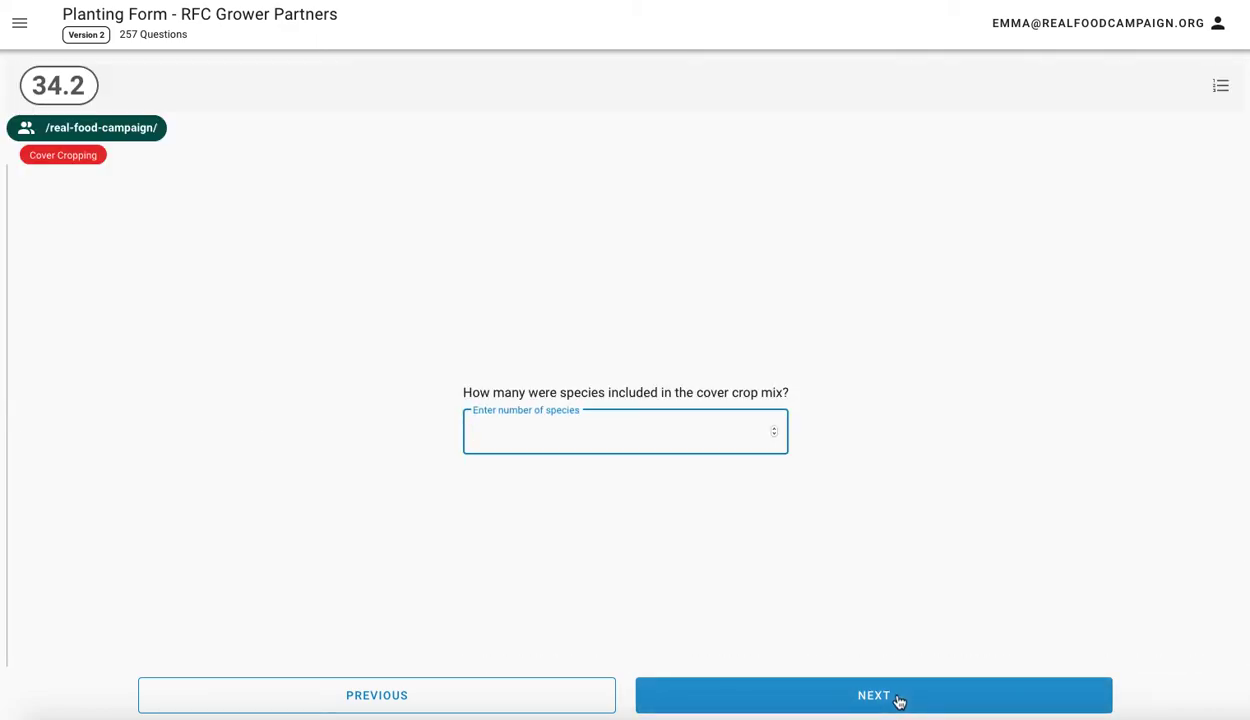
{"action": "type", "text": "12"}
{"action": "left_click", "coordinate": [824, 704]}
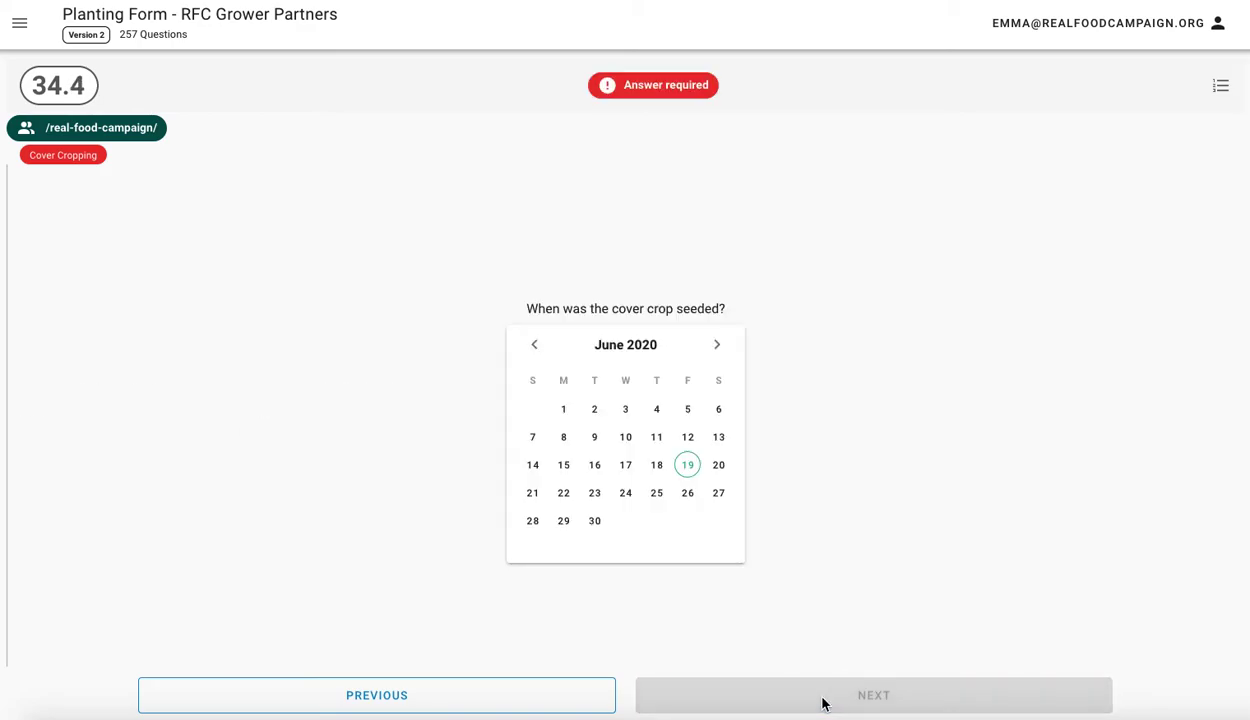
Set the cover crop seeding date to September 7, 2019 and continue to the termination question.
{"action": "left_click", "coordinate": [536, 346]}
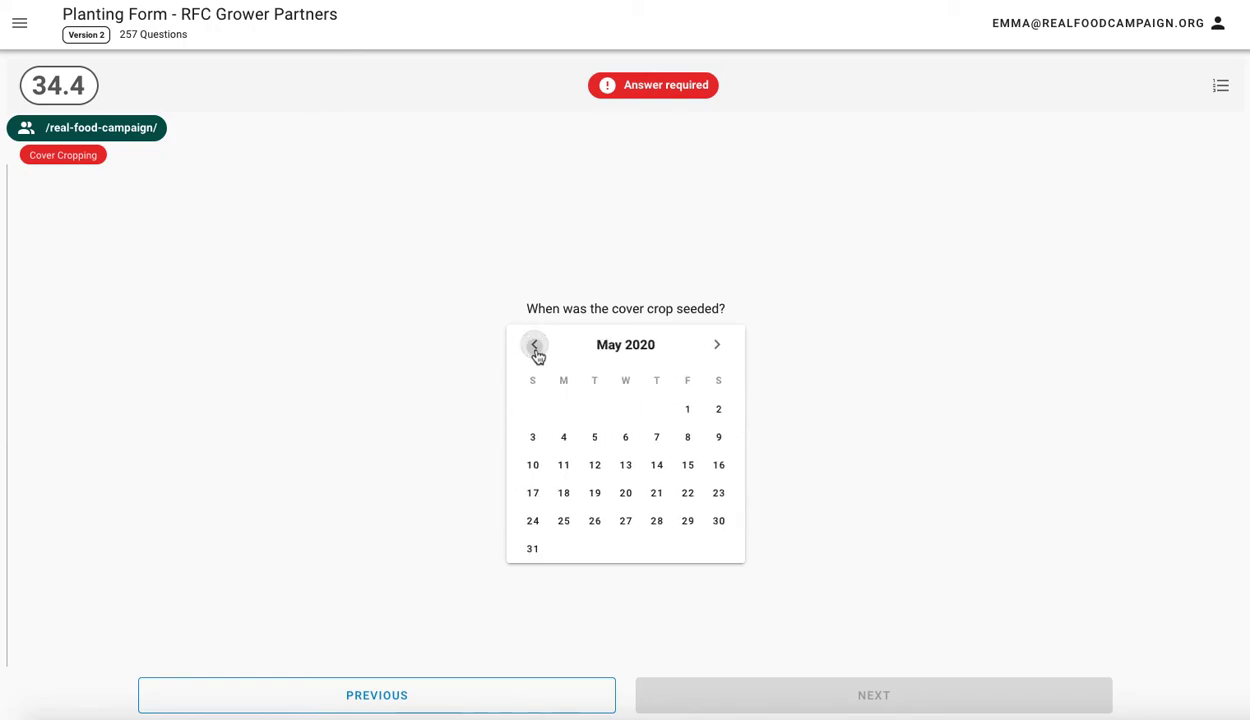
{"action": "left_click", "coordinate": [537, 350]}
{"action": "left_click", "coordinate": [538, 354]}
{"action": "left_click", "coordinate": [535, 346]}
{"action": "left_click", "coordinate": [535, 346]}
{"action": "left_click", "coordinate": [535, 346]}
{"action": "left_click", "coordinate": [535, 346]}
{"action": "left_click", "coordinate": [536, 348]}
{"action": "left_click", "coordinate": [536, 348]}
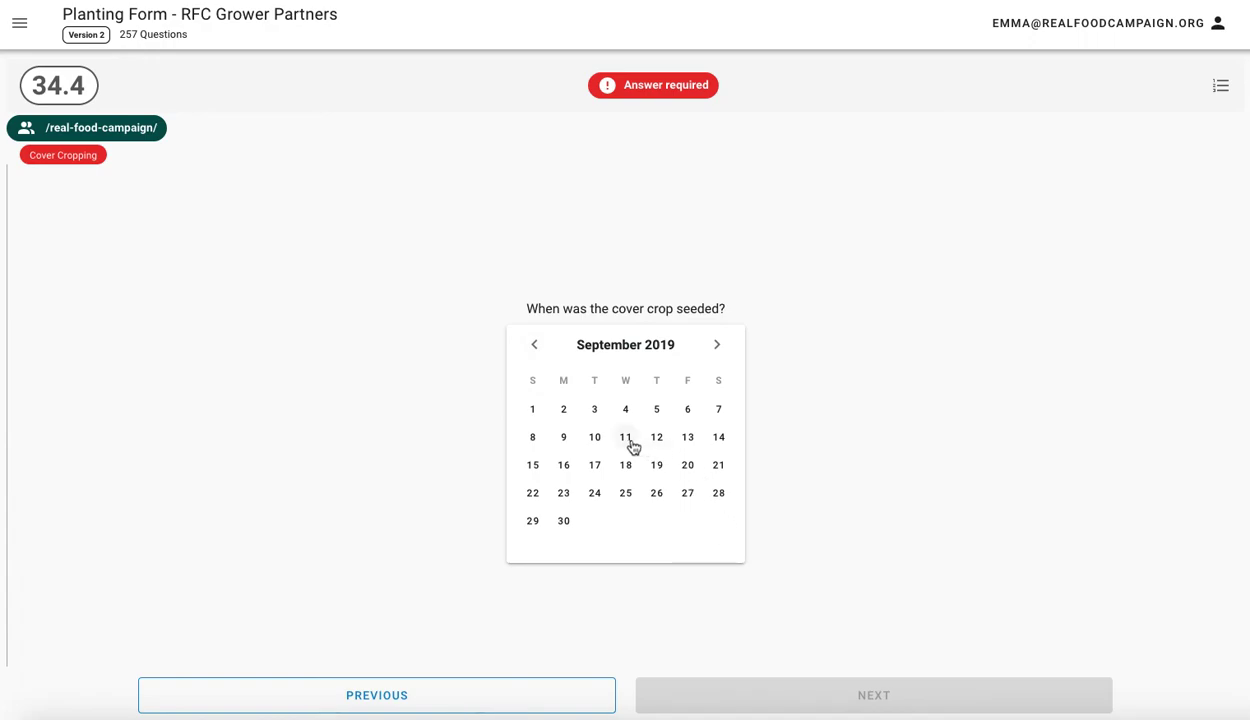
{"action": "left_click", "coordinate": [718, 411]}
{"action": "left_click", "coordinate": [828, 707]}
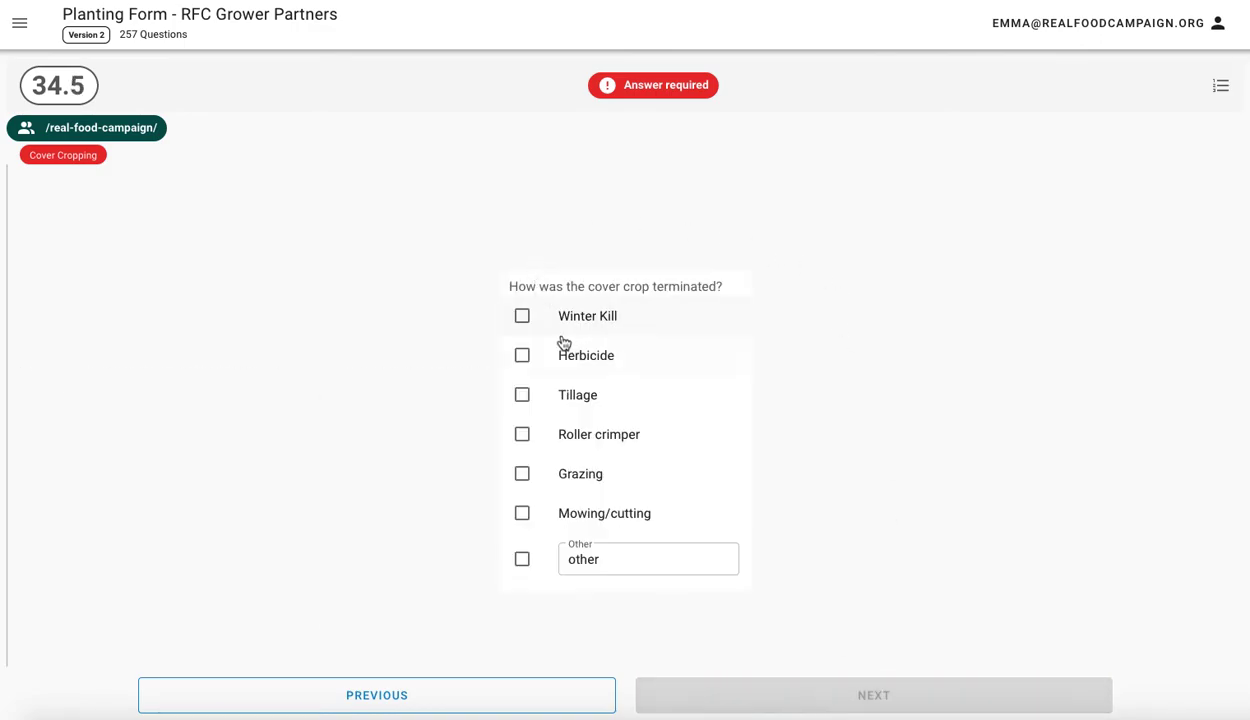
Select Winter Kill and Mowing/cutting as the cover crop termination methods and continue.
{"action": "left_click", "coordinate": [521, 318]}
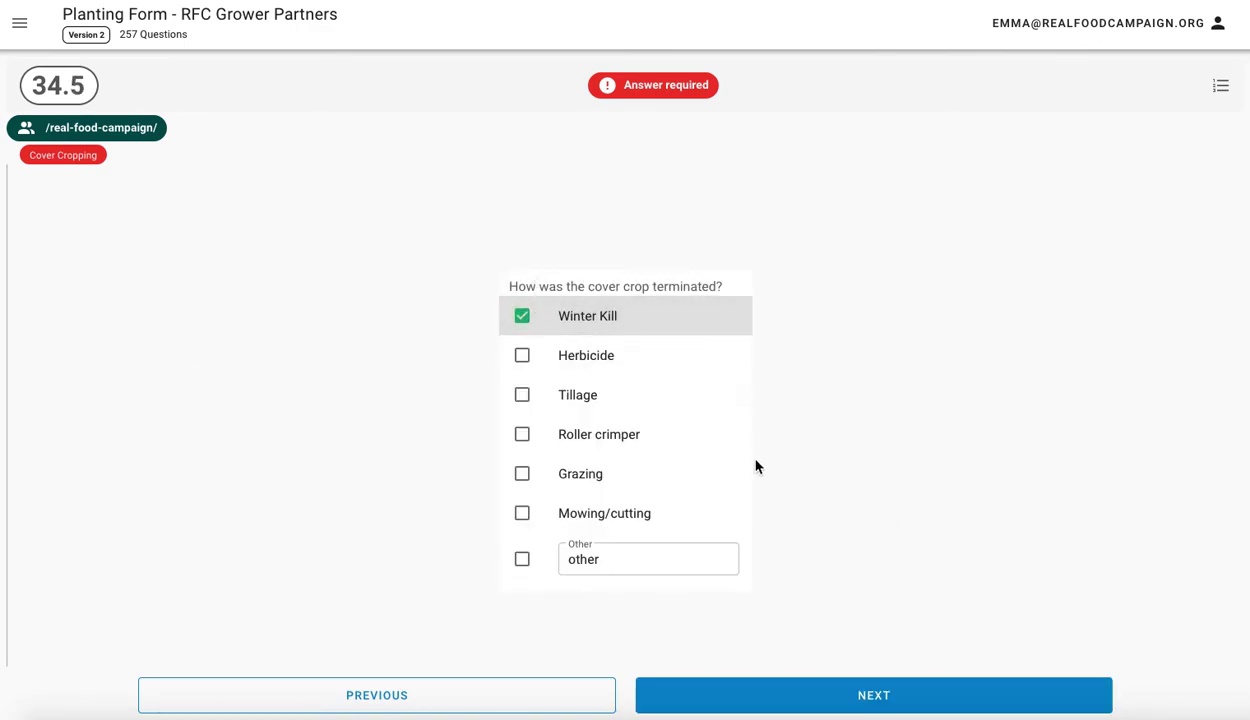
{"action": "left_click", "coordinate": [521, 513]}
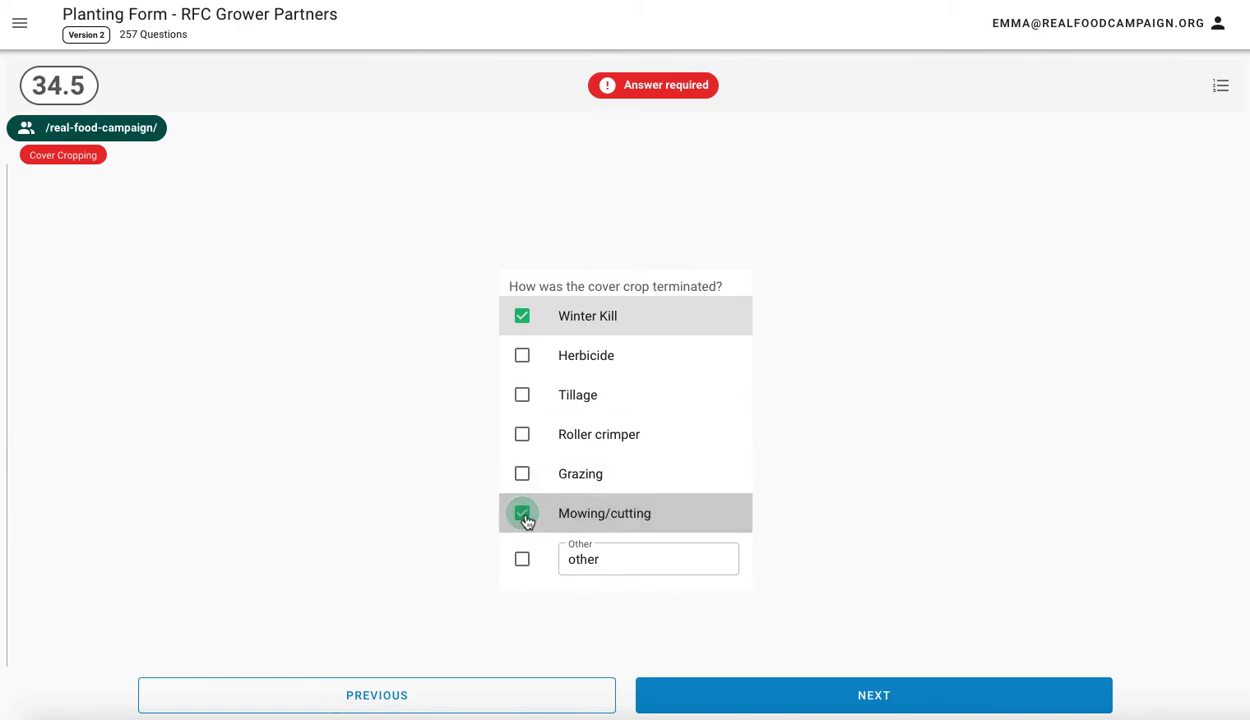
{"action": "left_click", "coordinate": [860, 695]}
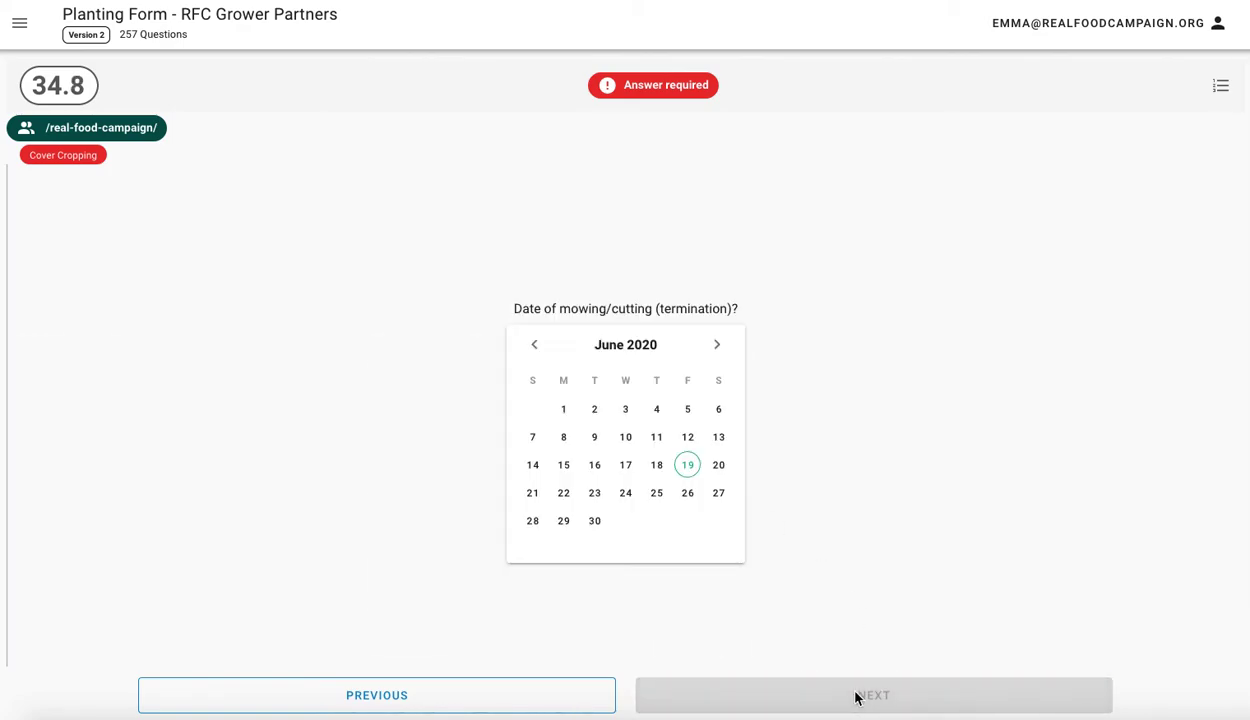
Set the mowing/cutting termination date to April 8, 2020 and continue to the next question.
{"action": "left_click", "coordinate": [534, 346]}
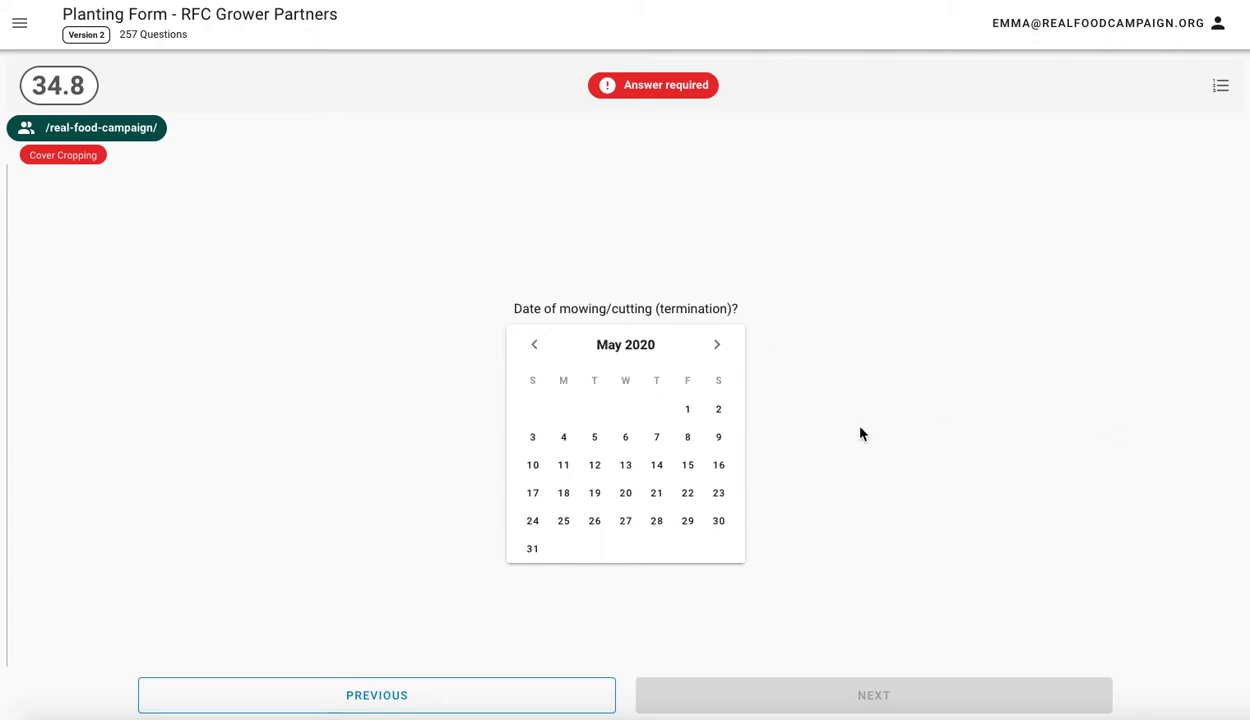
{"action": "left_click", "coordinate": [534, 346]}
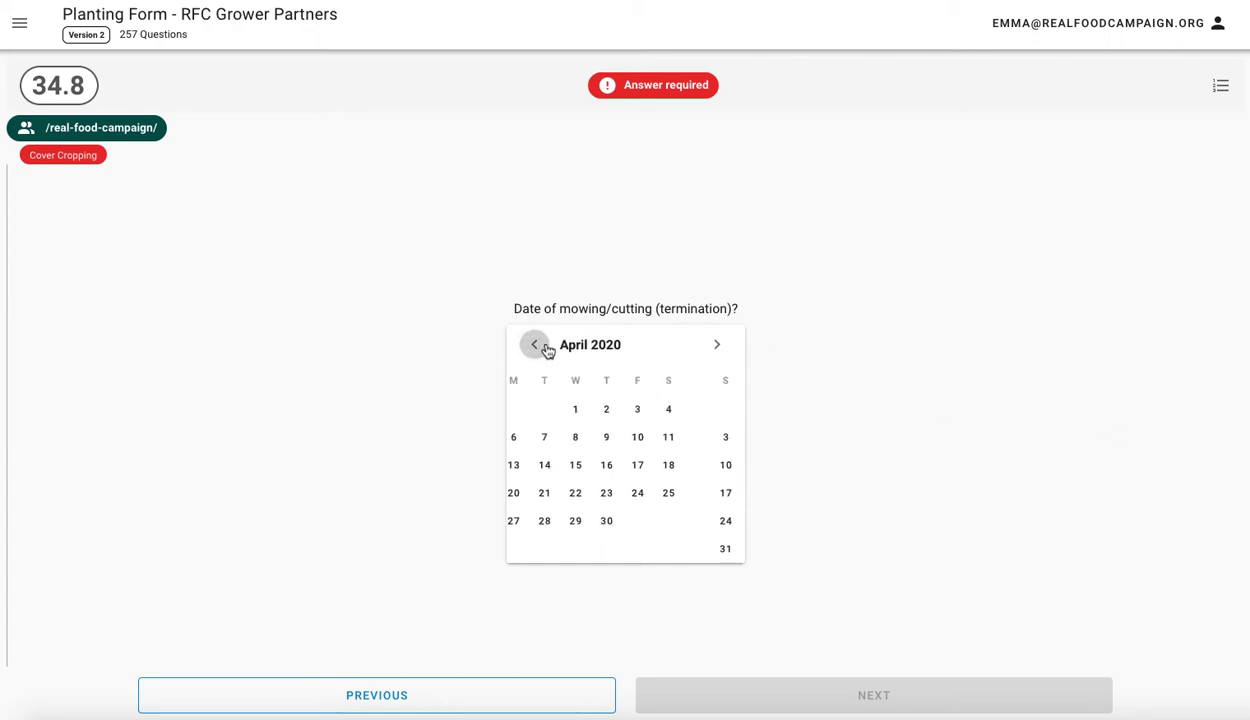
{"action": "left_click", "coordinate": [626, 439]}
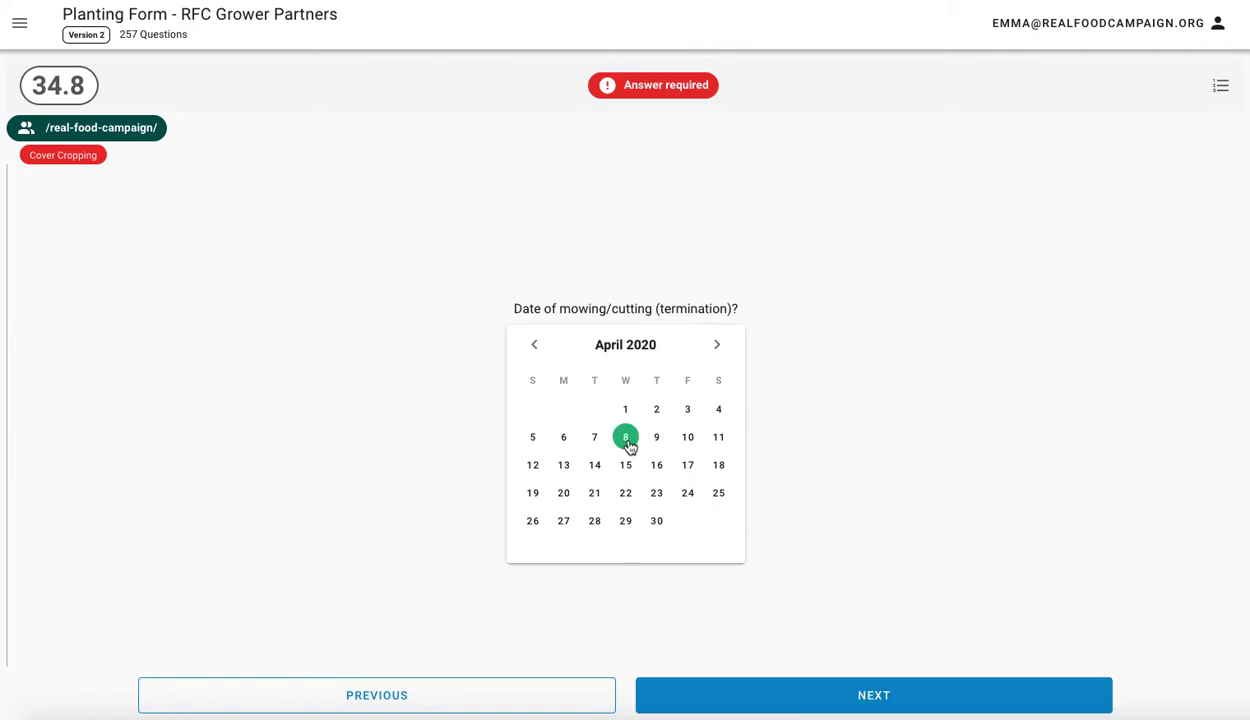
{"action": "left_click", "coordinate": [840, 693]}
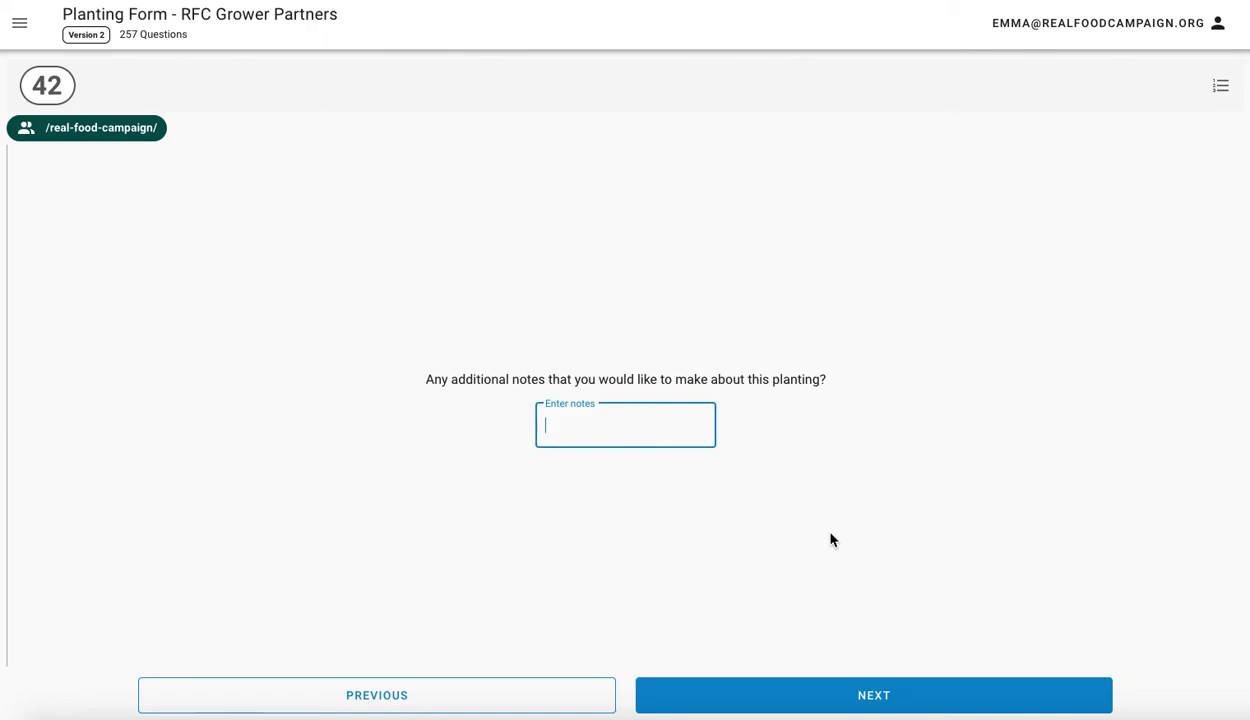
Leave the additional notes empty, review the answers, submit the planting form to Real Food Campaign and close the submission result.
{"action": "left_click", "coordinate": [845, 695]}
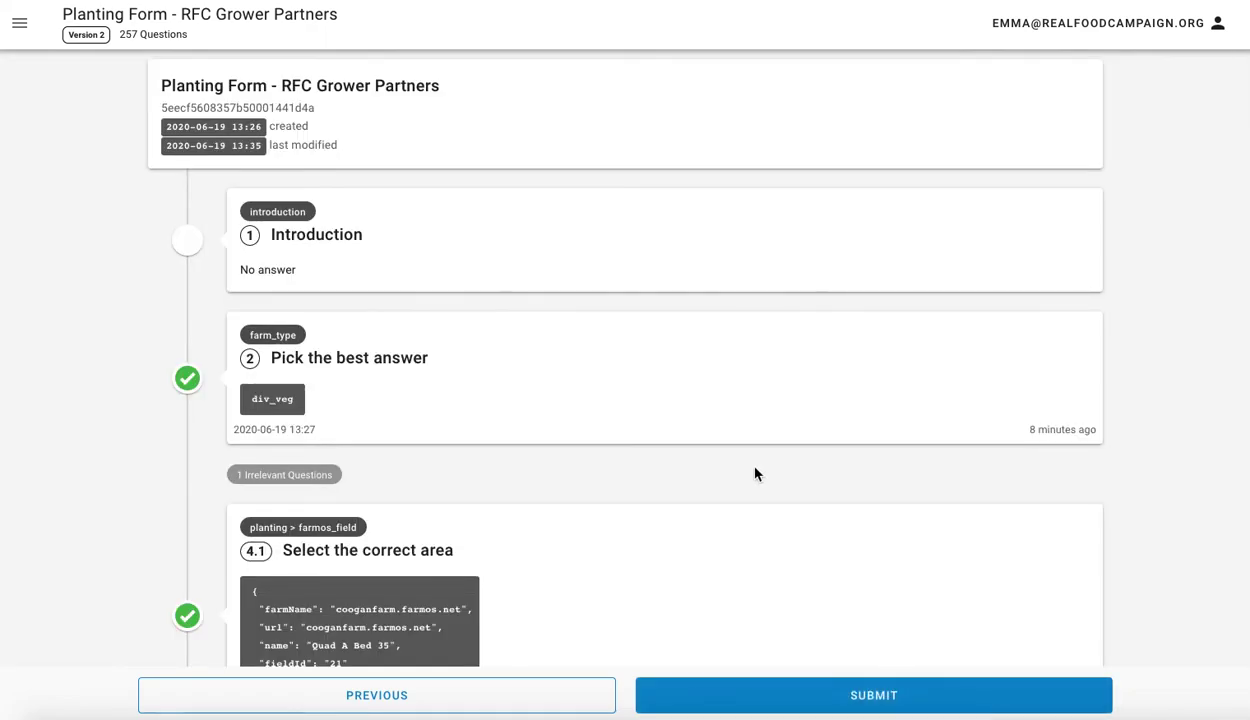
{"action": "scroll", "coordinate": [755, 474], "scroll_direction": "down", "scroll_amount": 20}
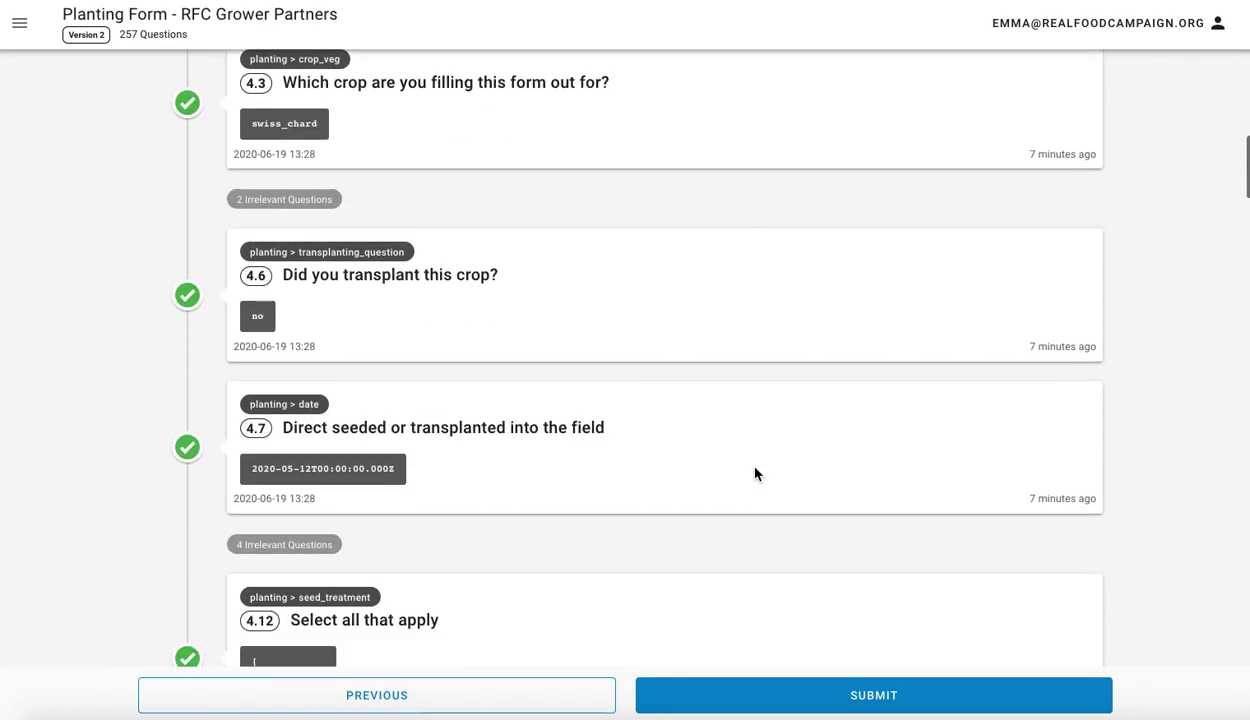
{"action": "scroll", "coordinate": [755, 474], "scroll_direction": "down", "scroll_amount": 2}
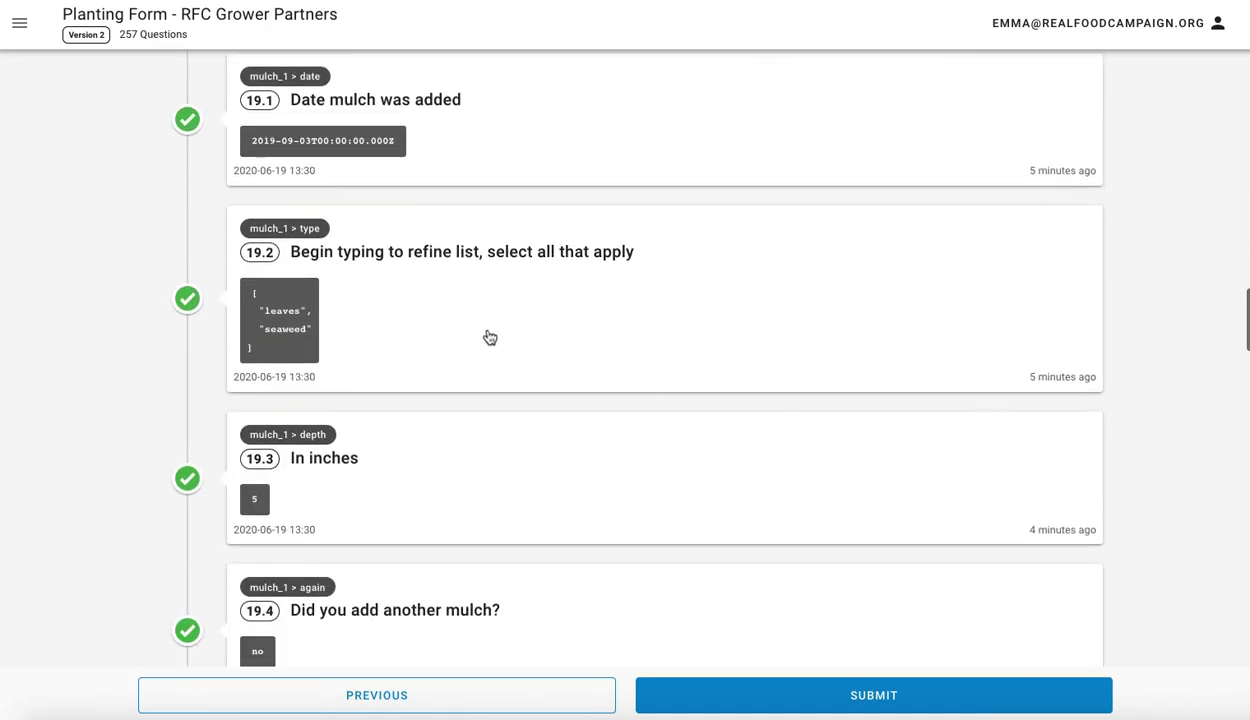
{"action": "scroll", "coordinate": [835, 447], "scroll_direction": "down", "scroll_amount": 8}
{"action": "scroll", "coordinate": [851, 455], "scroll_direction": "down", "scroll_amount": 15}
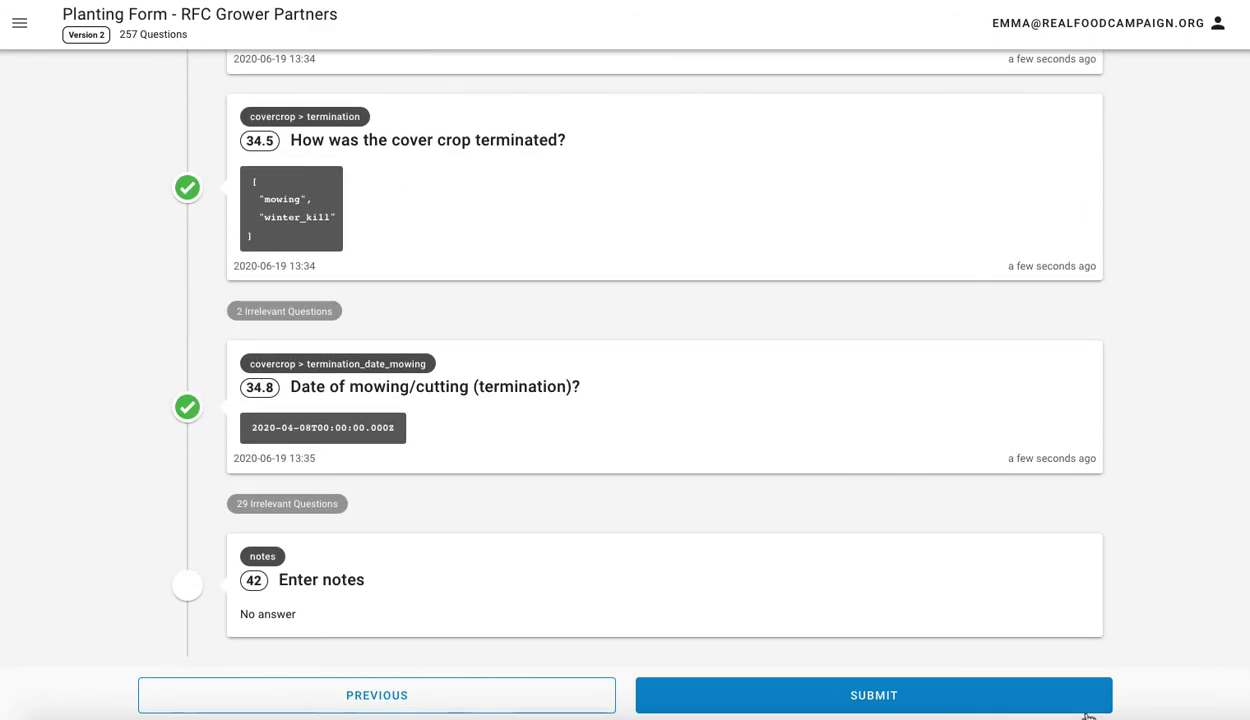
{"action": "left_click", "coordinate": [921, 704]}
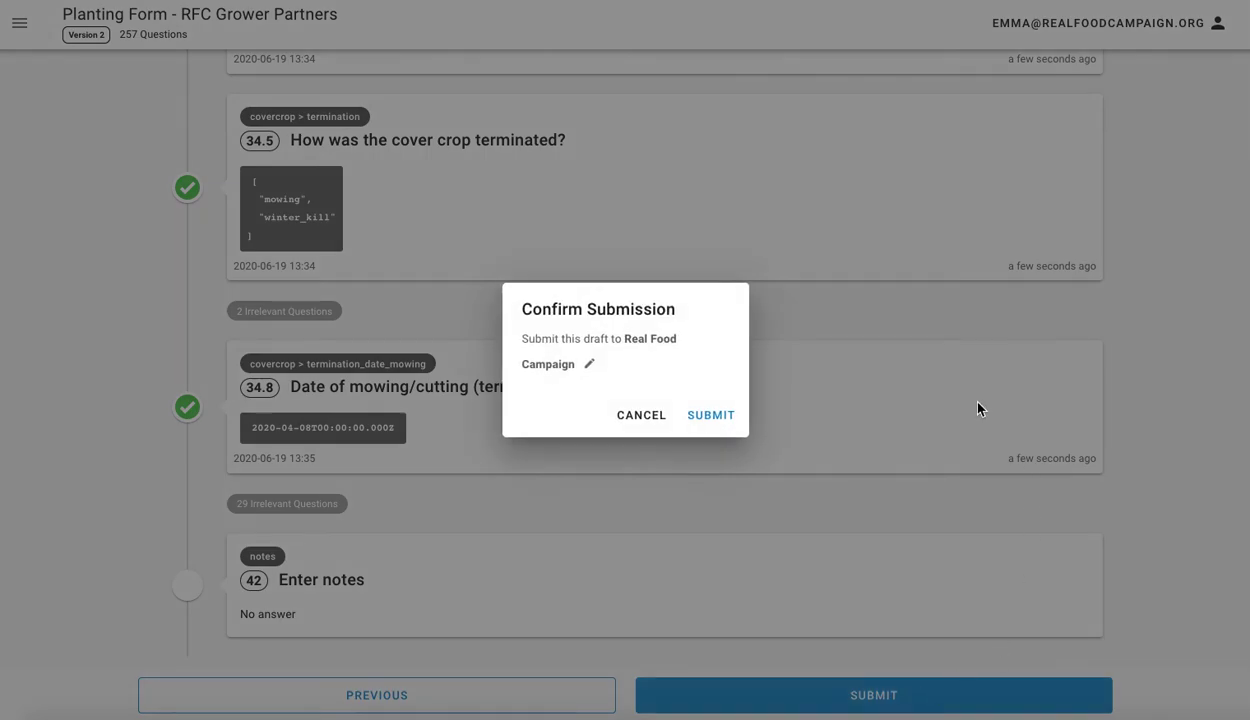
{"action": "left_click", "coordinate": [711, 415]}
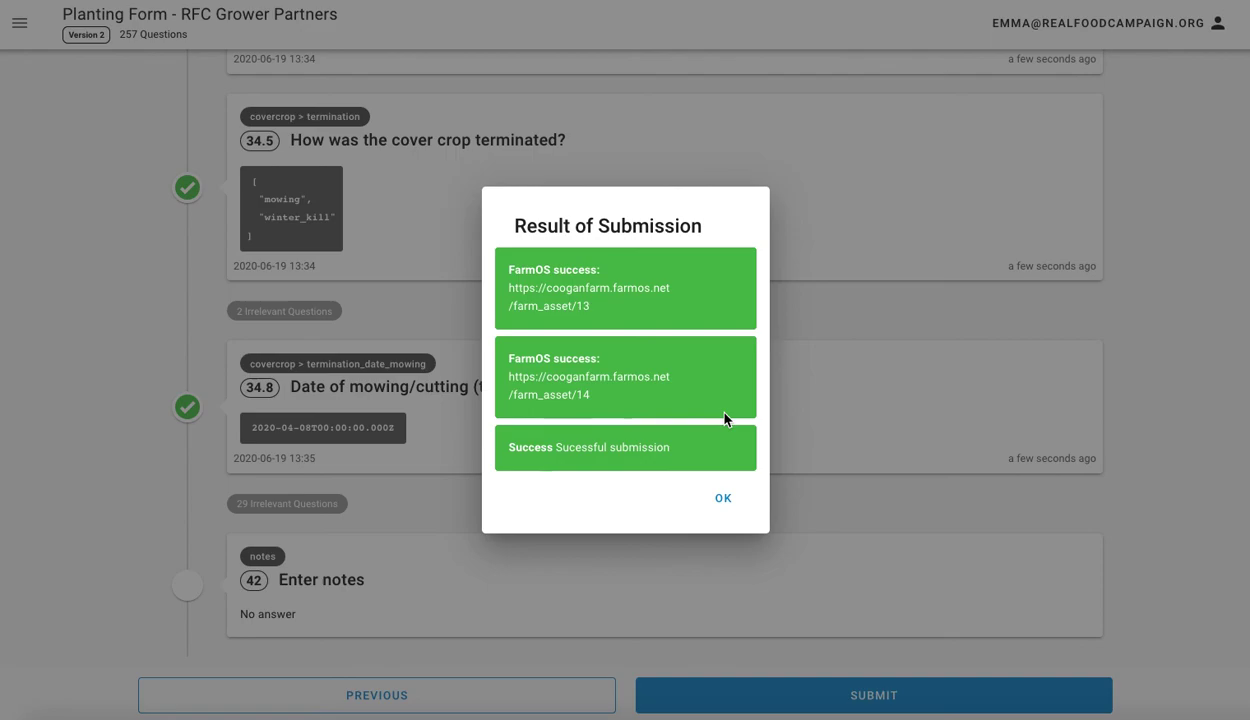
{"action": "left_click", "coordinate": [724, 499]}
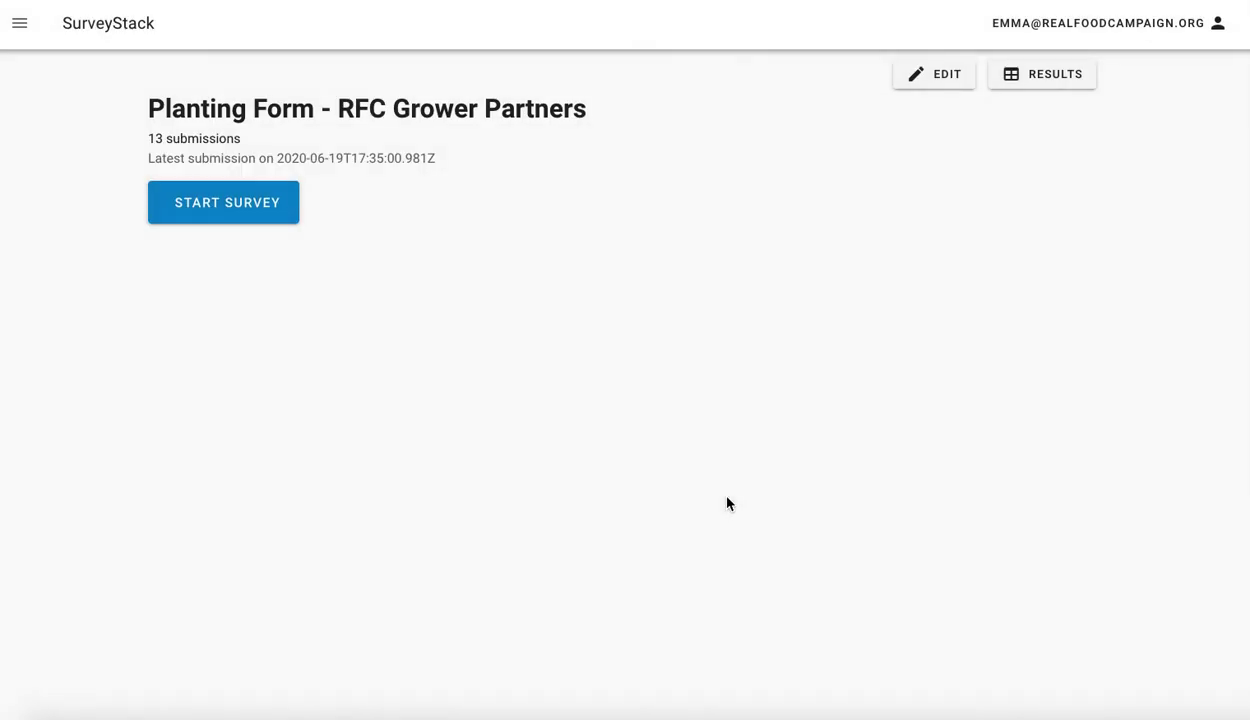